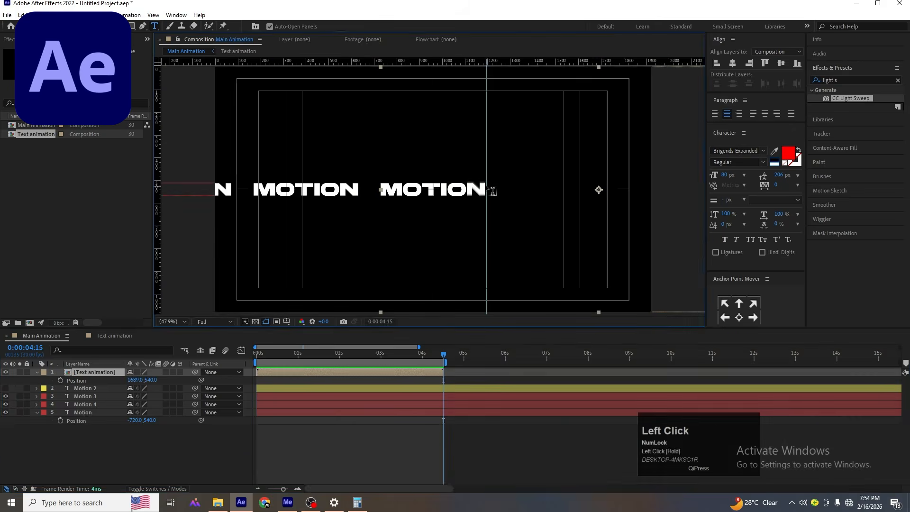
right_click(133, 455)
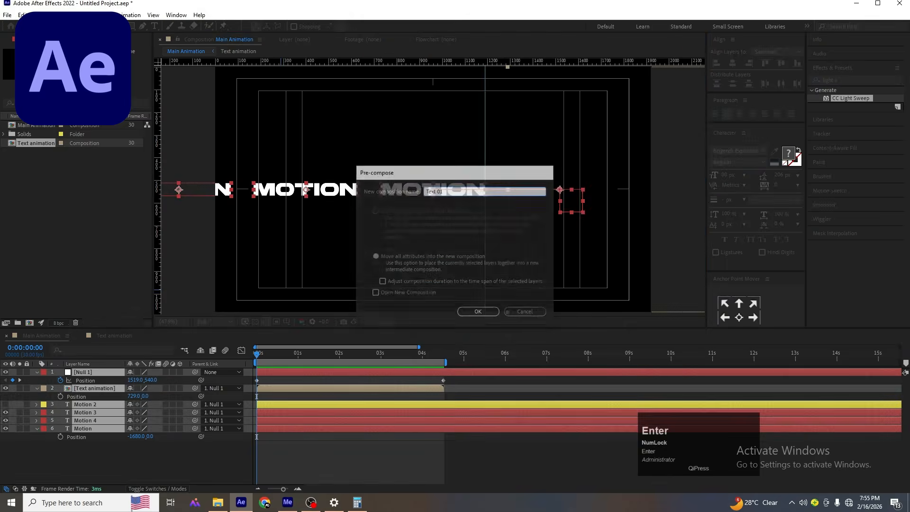
click(478, 311)
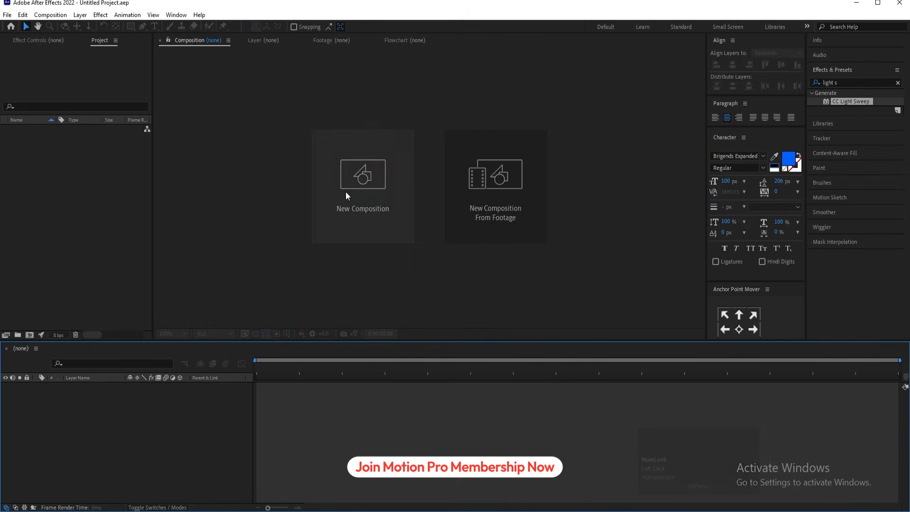
Step: Create a new composition named Main Animation and turn on the Title/Action Safe overlay in its viewer
click(358, 192)
text(M)
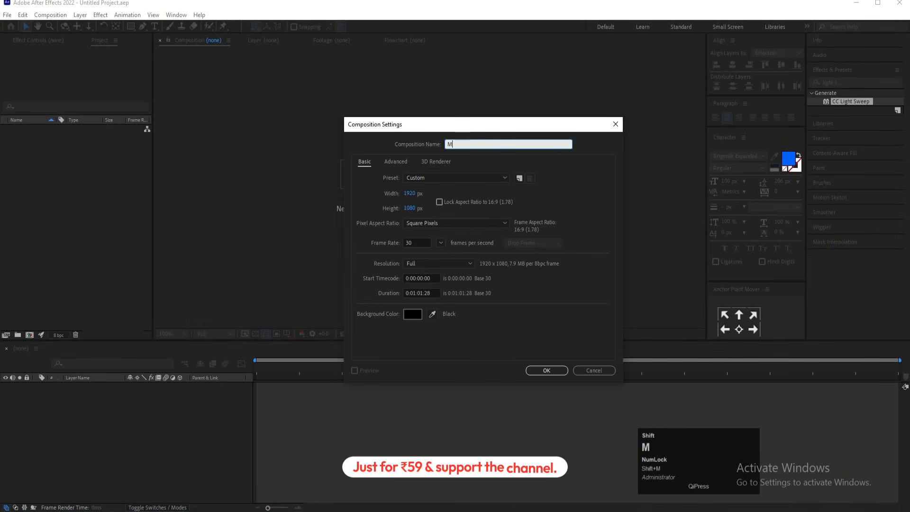
text(ain Animation)
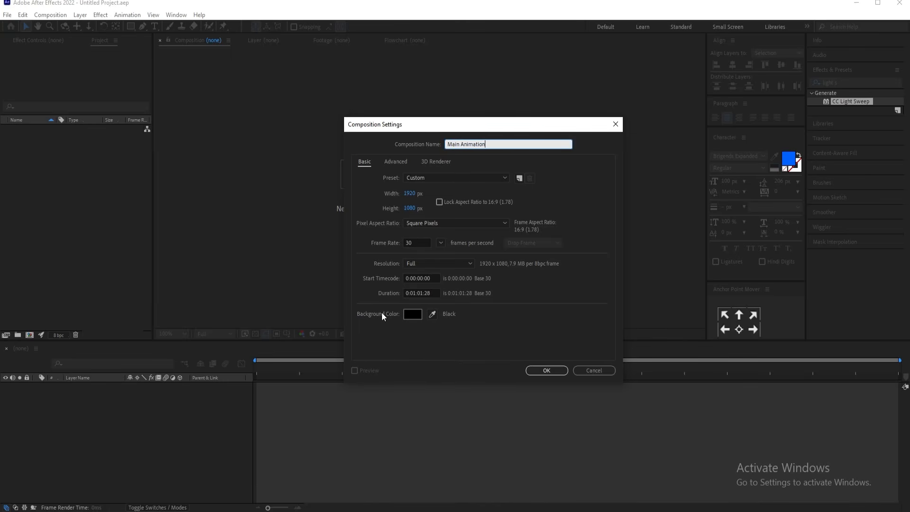
click(545, 370)
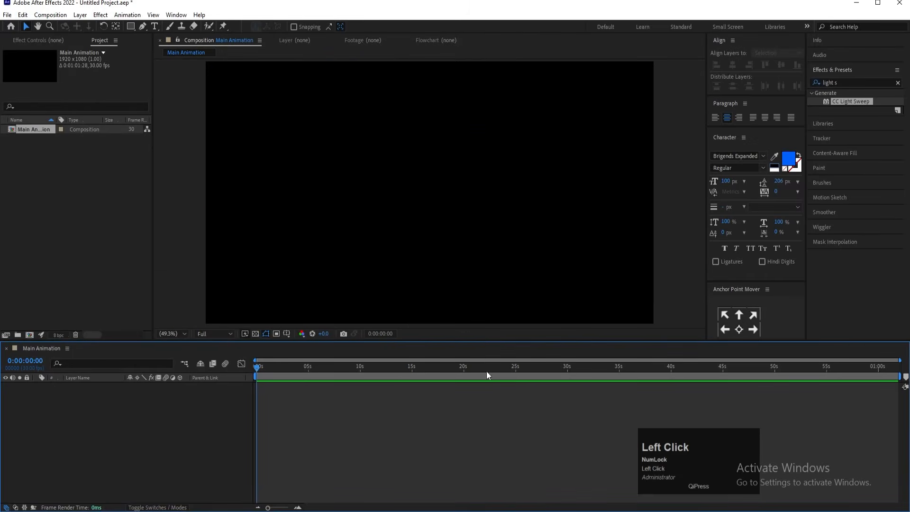
click(286, 334)
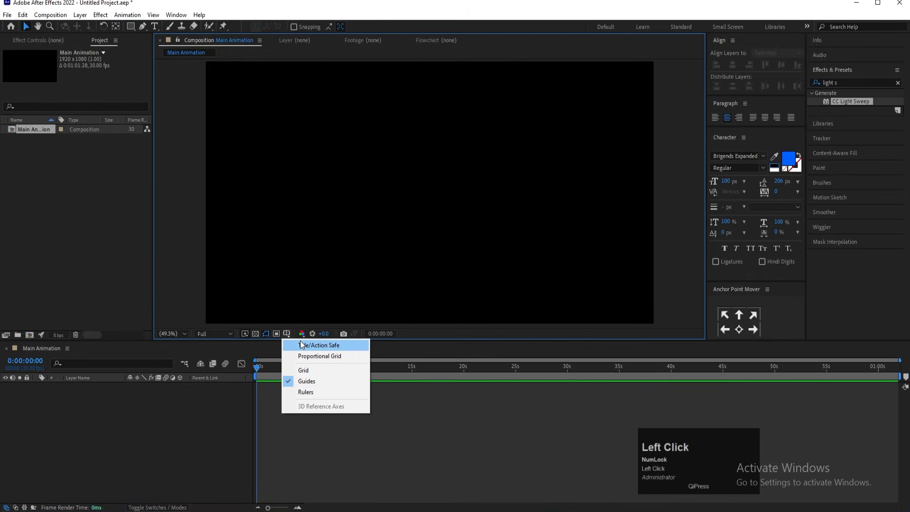
click(302, 345)
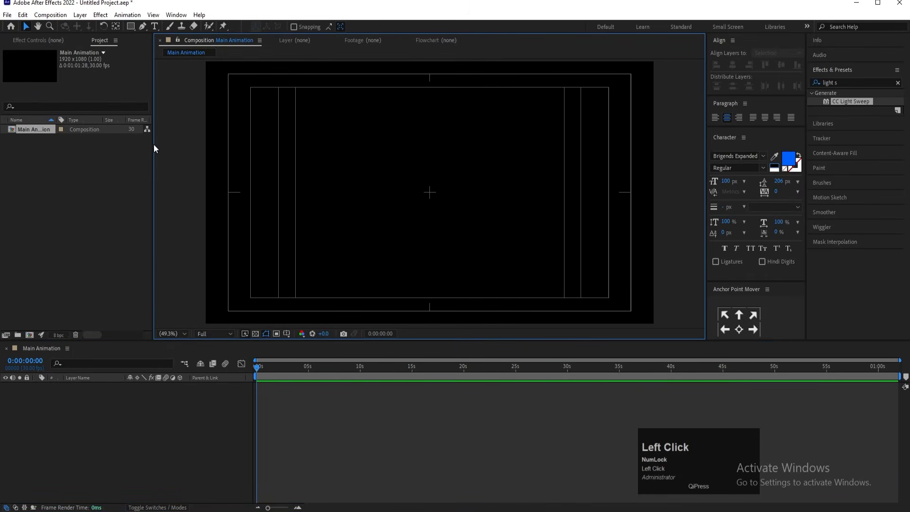
Step: Add a text layer reading "Motion" near the middle of the frame and make its fill white
click(156, 27)
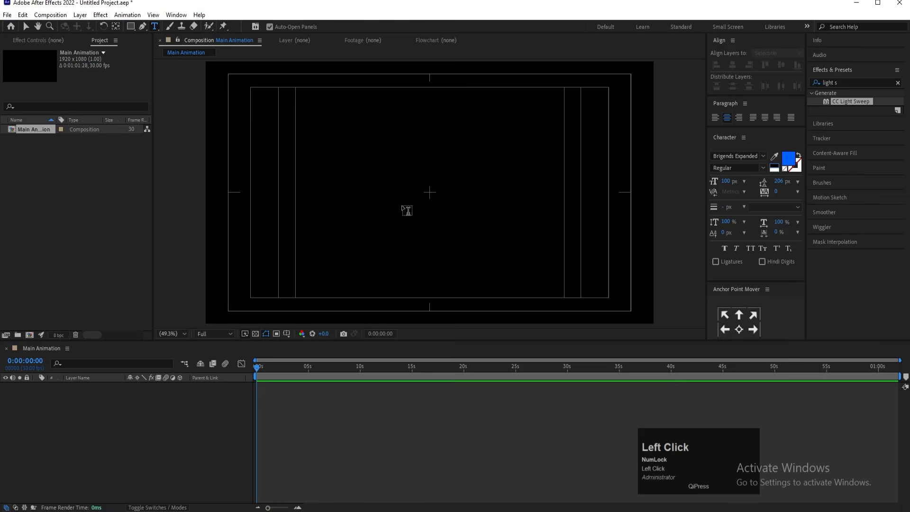
click(407, 210)
text(Motion)
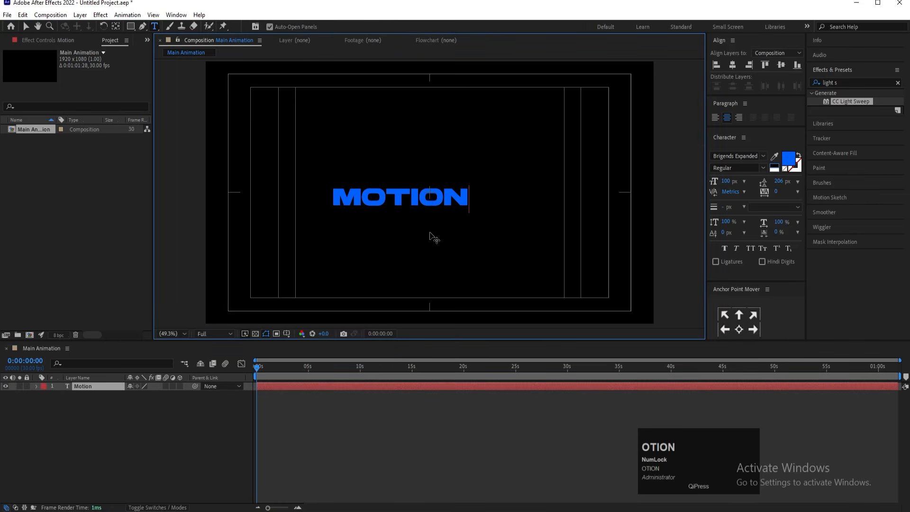
key(ctrl+a)
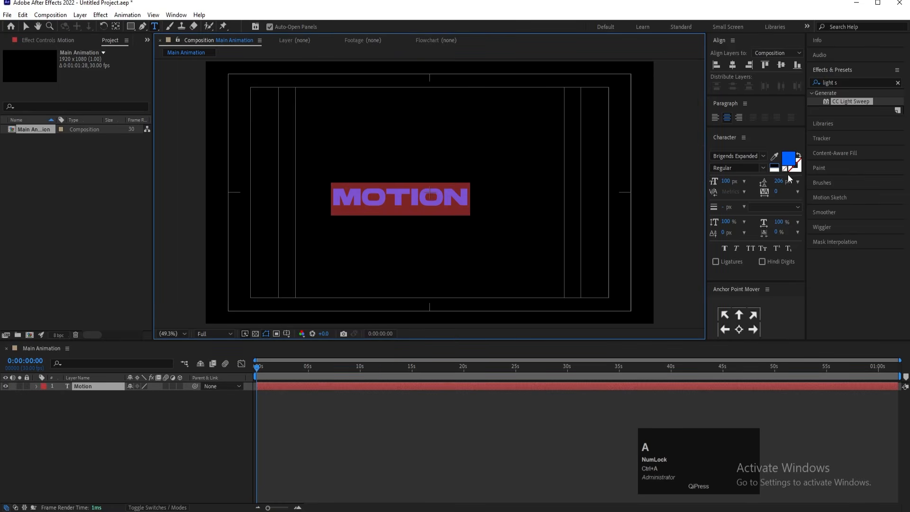
click(777, 166)
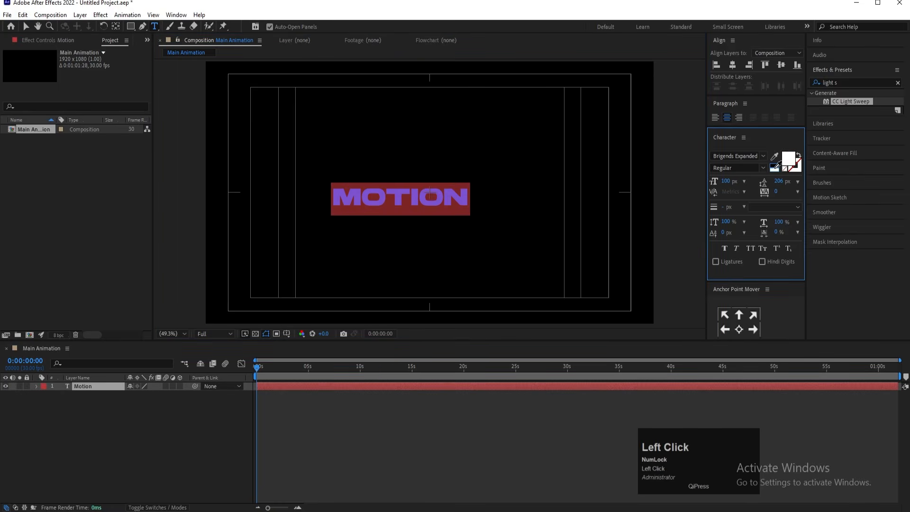
click(64, 412)
Step: Align the Motion text layer to the composition's centre, both horizontally and vertically
click(81, 388)
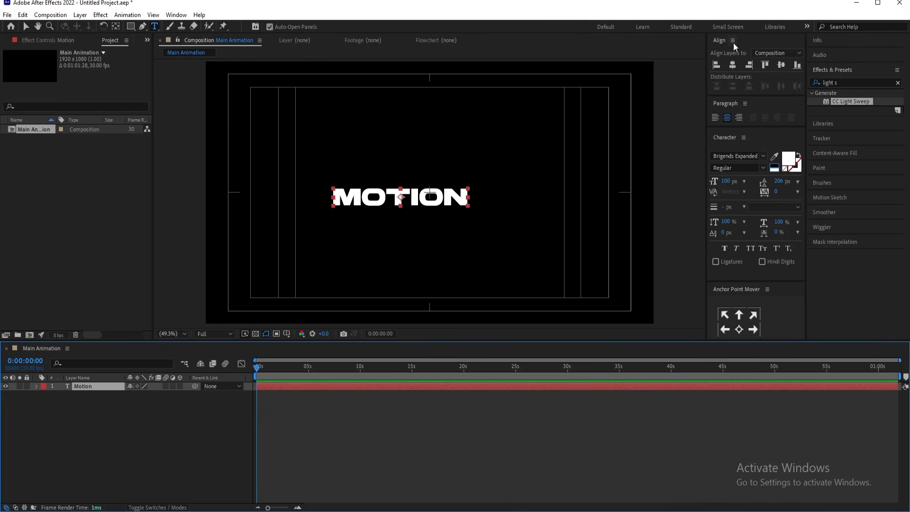
click(738, 64)
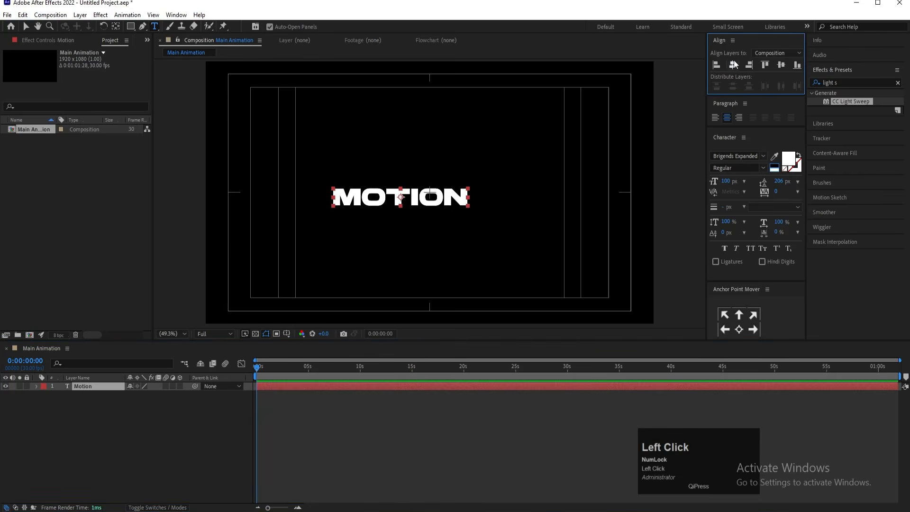
click(782, 64)
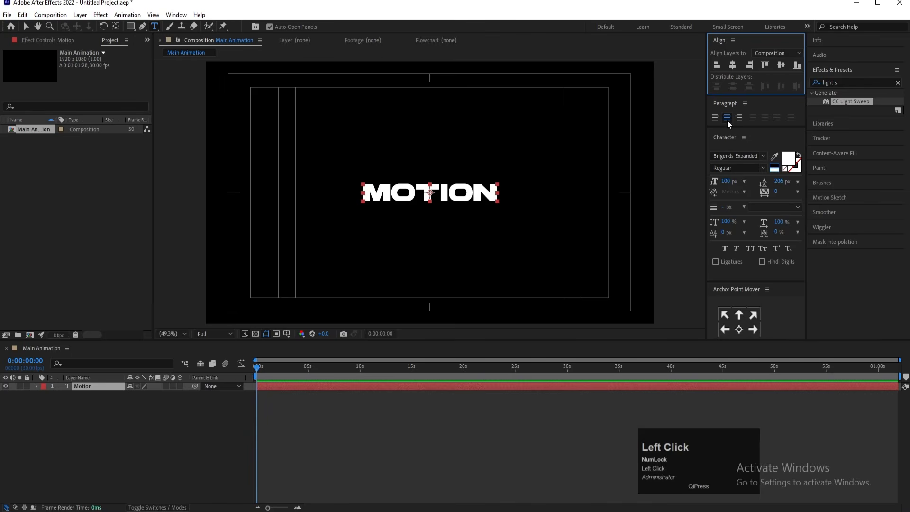
Step: Set the Motion text's font size to 80 px
click(725, 181)
text(80)
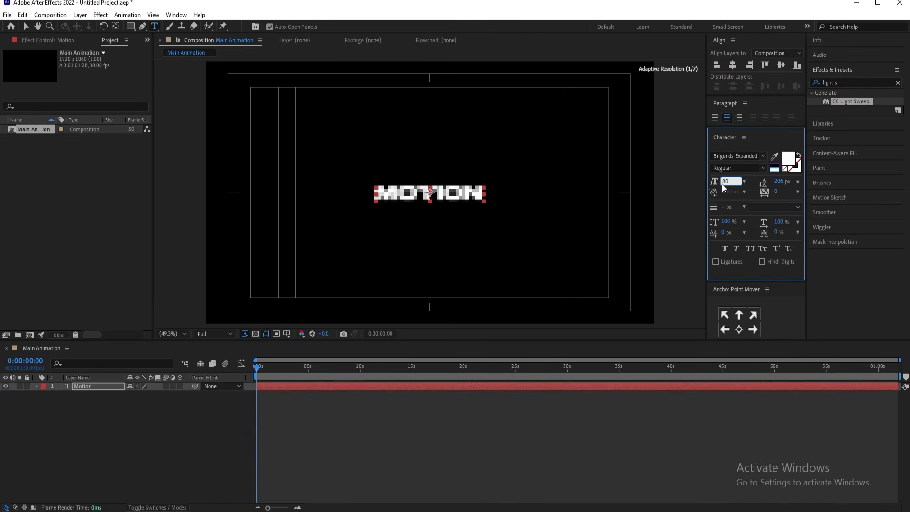
key(Return)
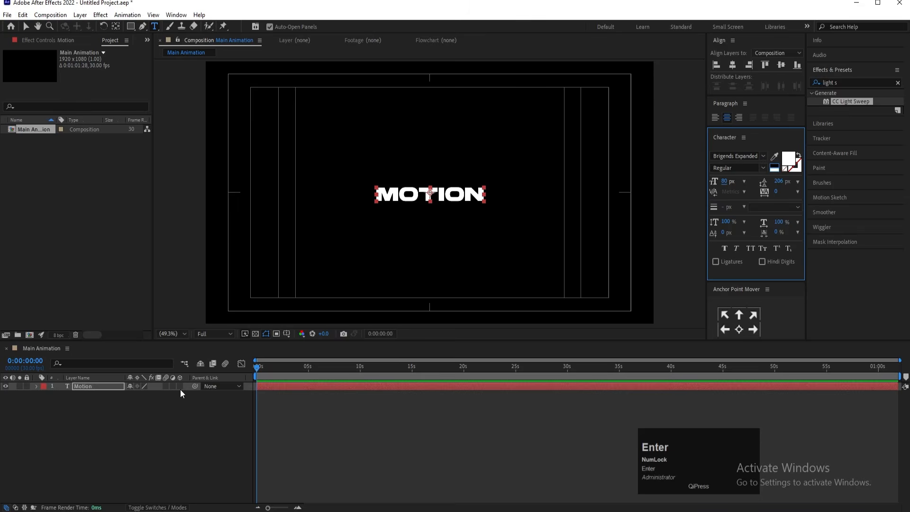
Step: Centre the Motion layer's anchor point on the resized text and re-align the layer to the composition's centre
click(105, 430)
click(87, 386)
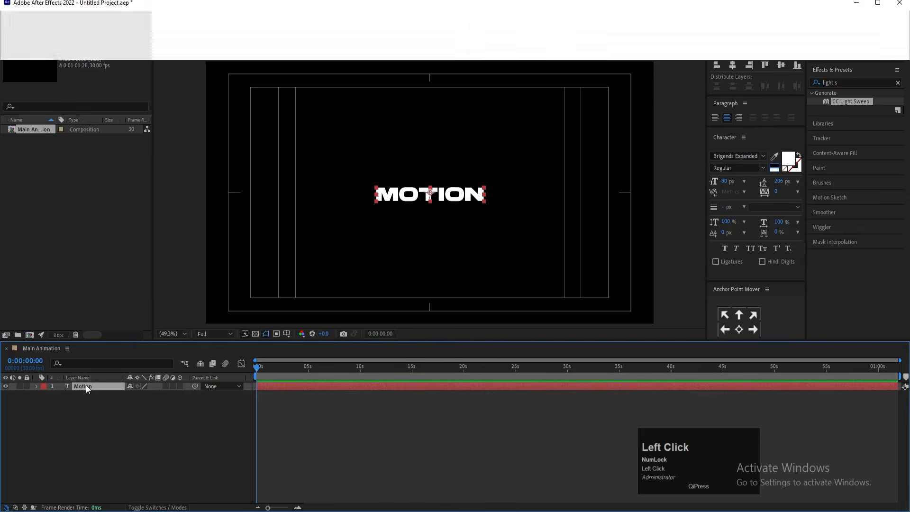
key(ctrl+alt+Home)
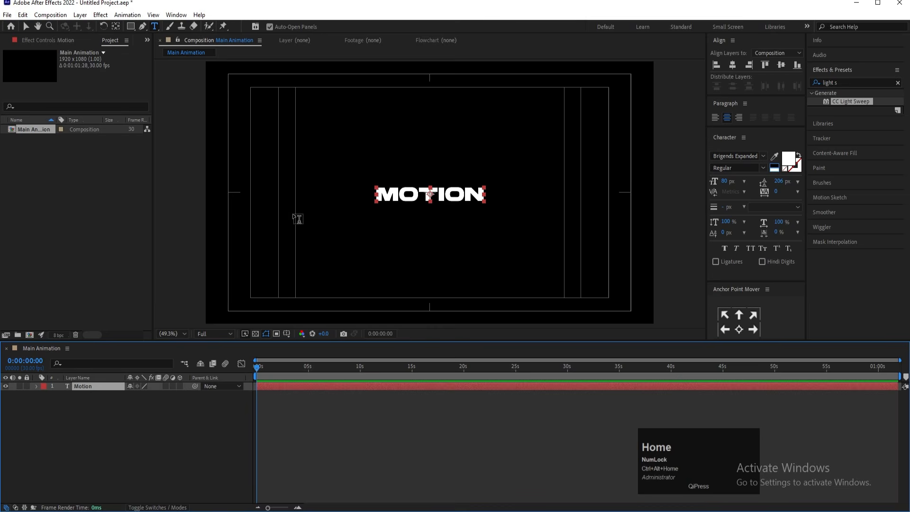
click(733, 65)
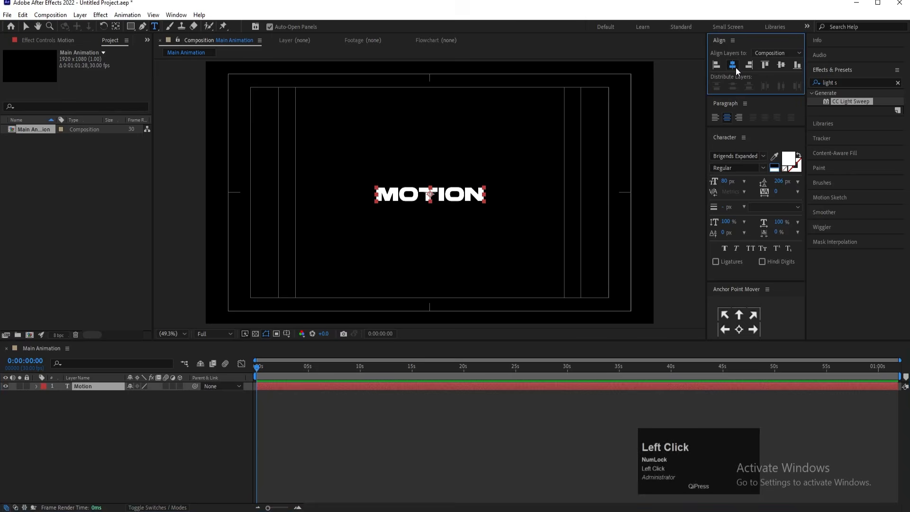
click(781, 65)
click(56, 416)
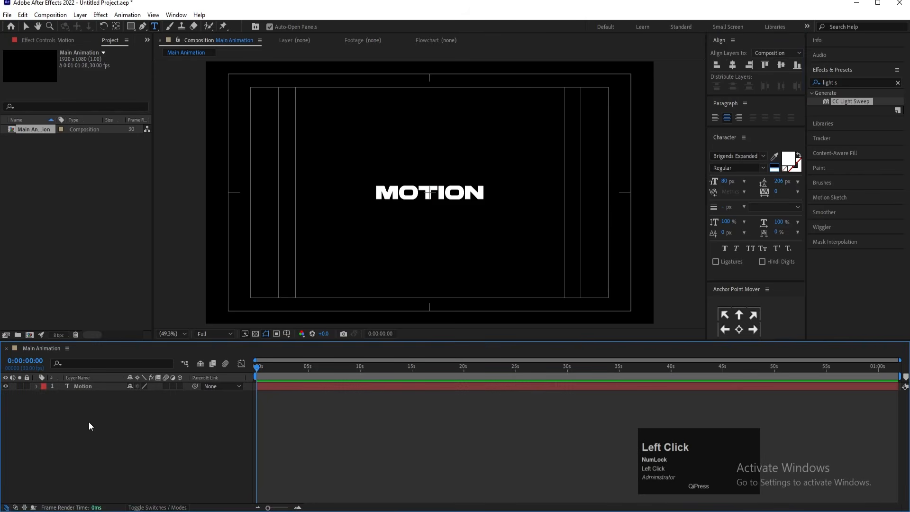
Step: Duplicate the Motion text layer and shift the original horizontally to an X position of 400
click(80, 386)
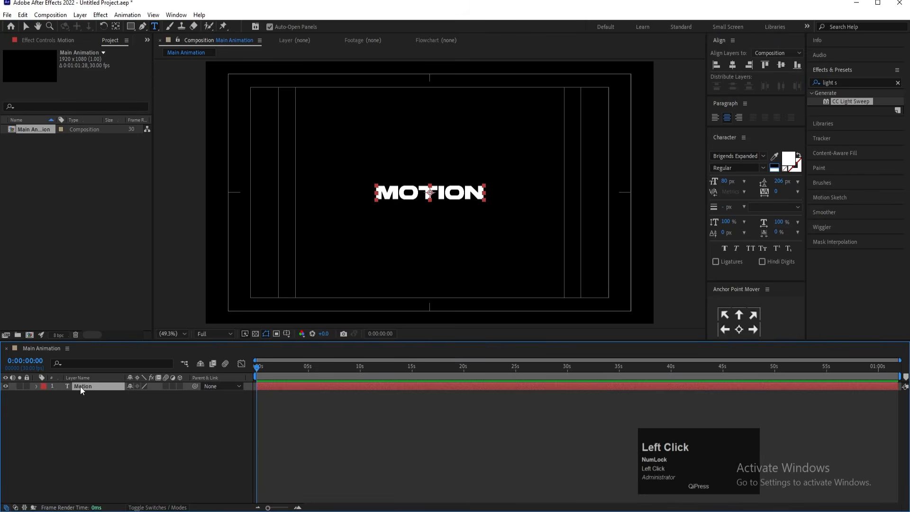
key(ctrl+d)
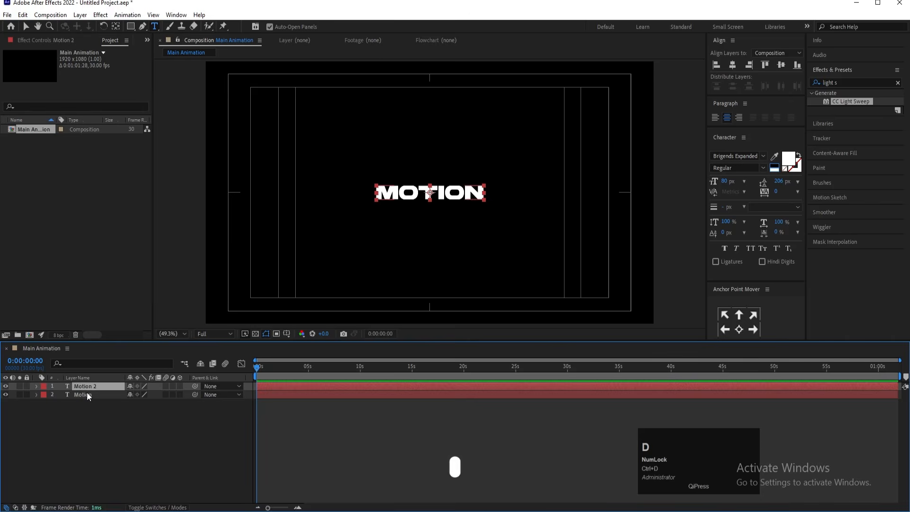
click(86, 396)
key(p)
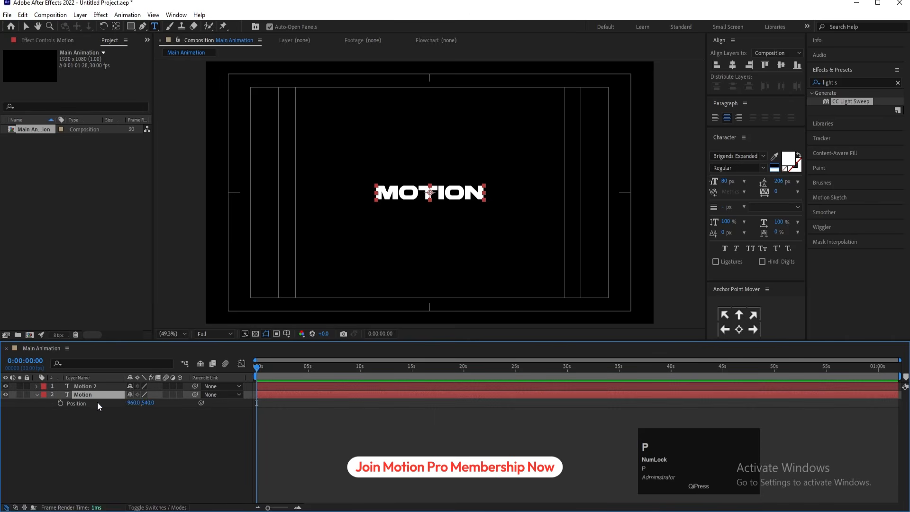
drag(126, 401, 1, 402)
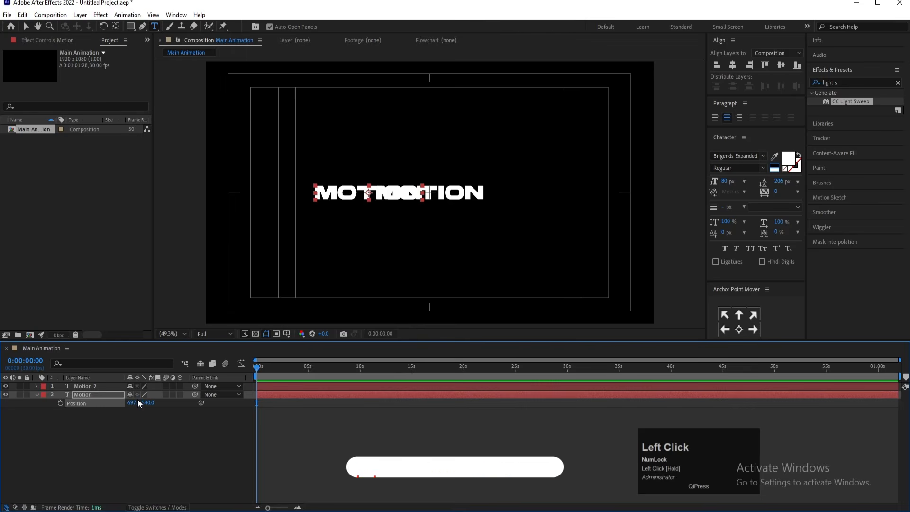
drag(132, 402, 2, 389)
drag(131, 403, 115, 409)
Step: Examine the Scale and Position properties of both text layers, leaving Position displayed for Motion and Motion 2
click(89, 386)
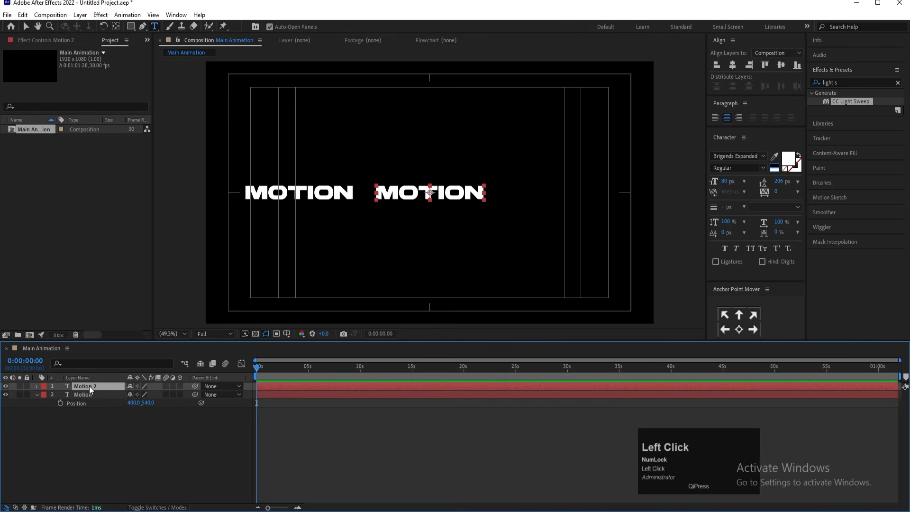
key(p)
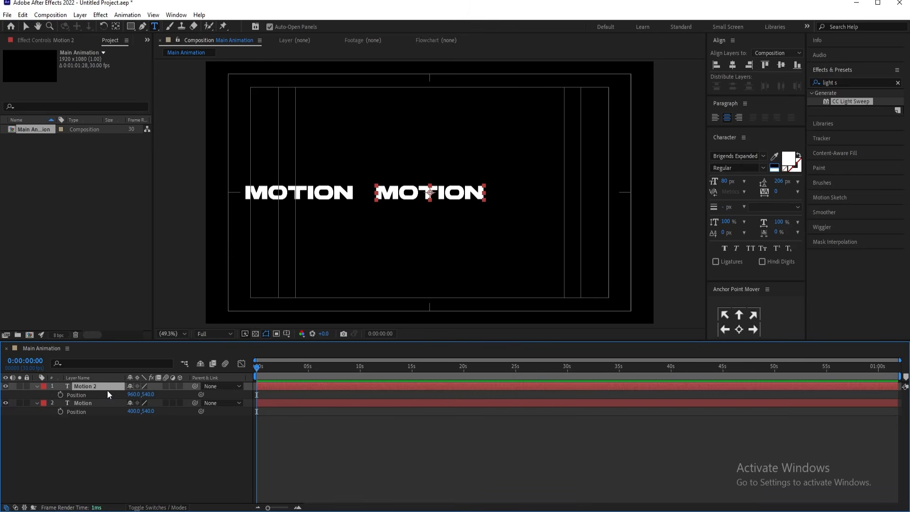
key(s)
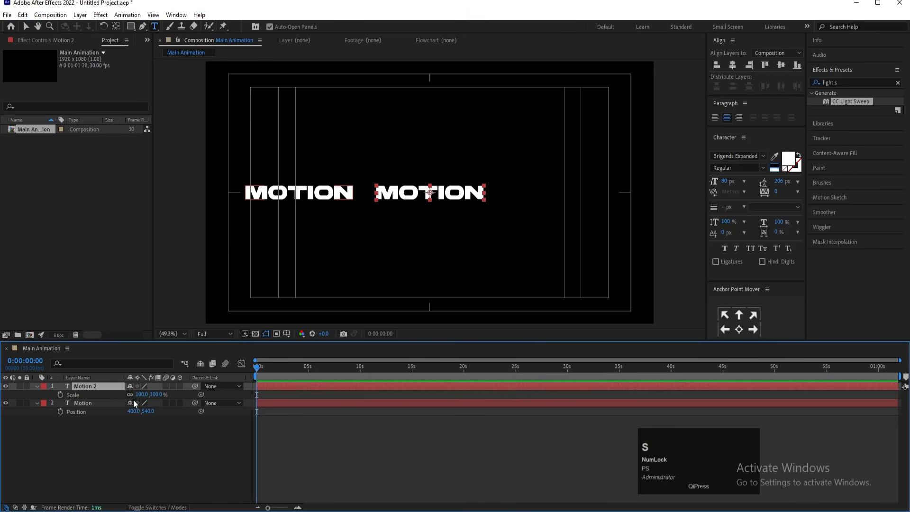
click(98, 402)
key(s)
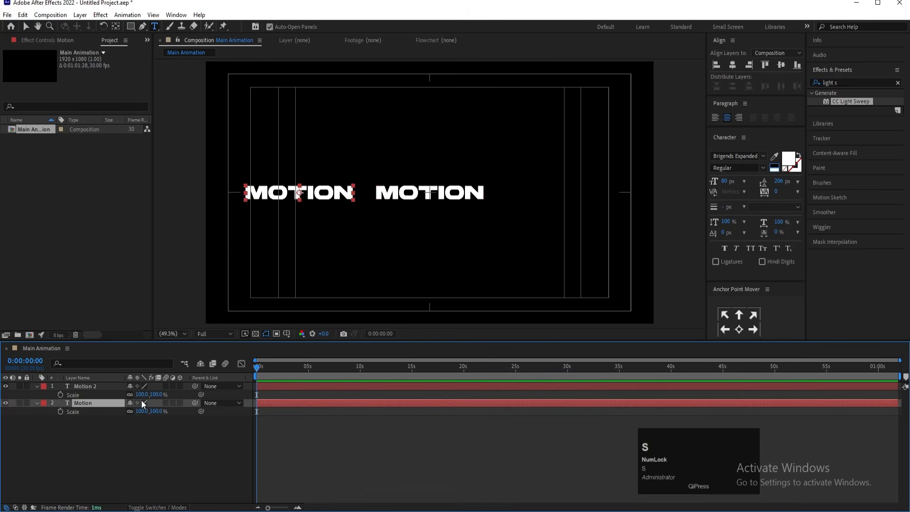
click(102, 386)
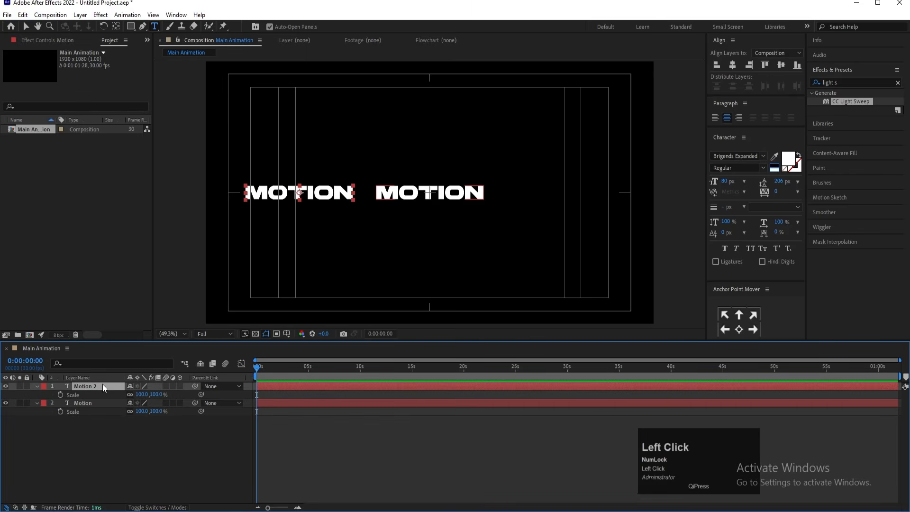
shift+click(86, 402)
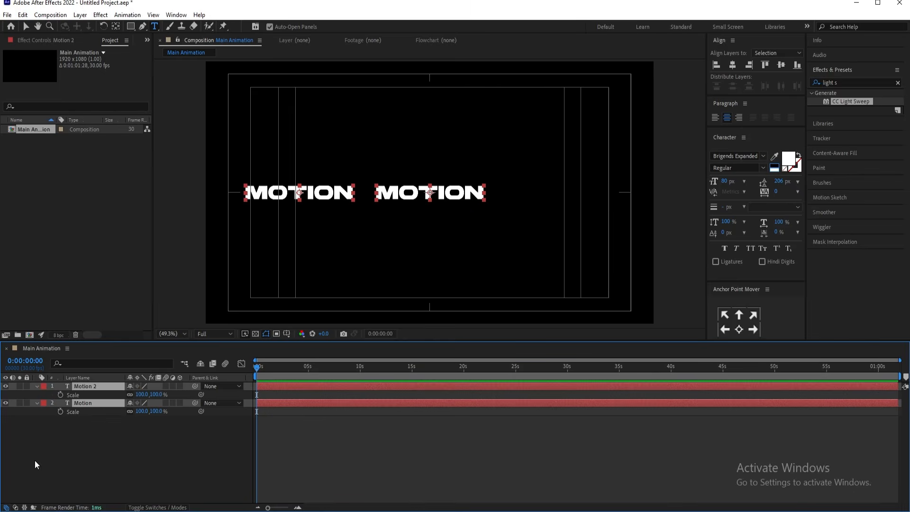
key(p)
click(128, 438)
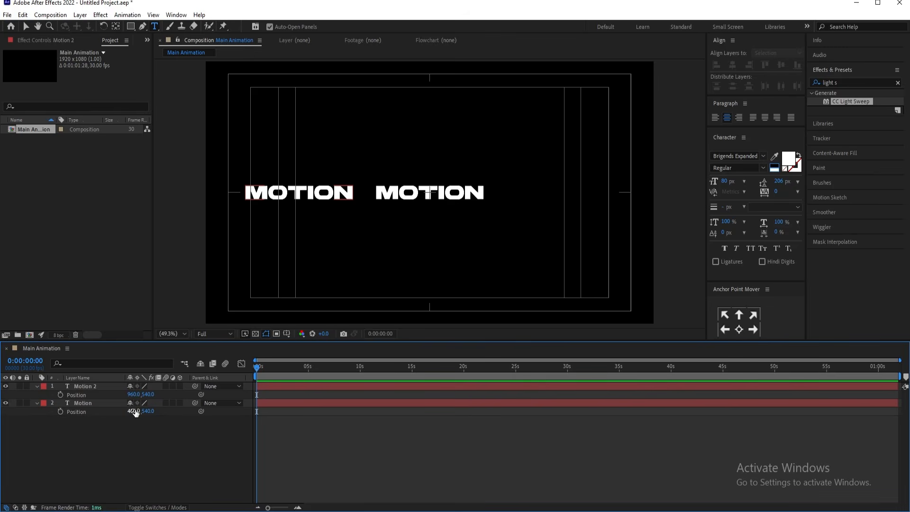
Step: Calculate the horizontal spacing between the two text layers in Calculator as 960 - 400 and return to After Effects
click(77, 406)
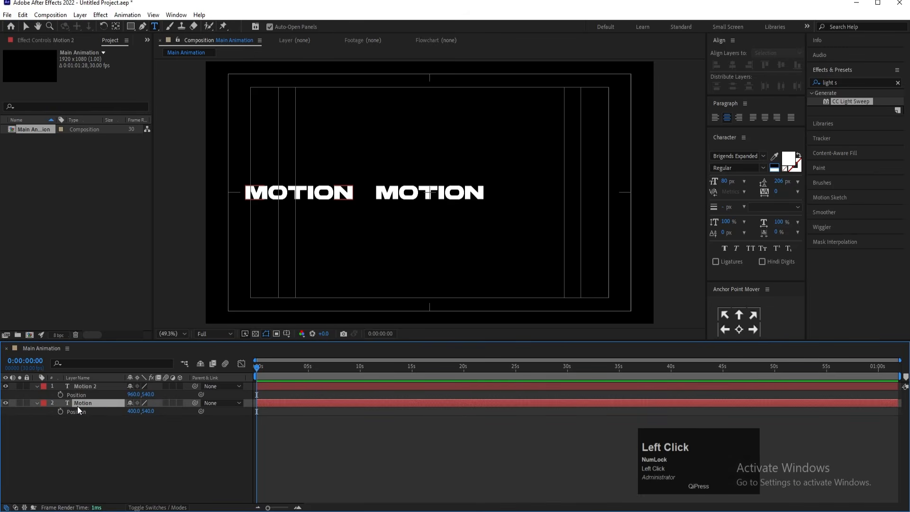
key(super)
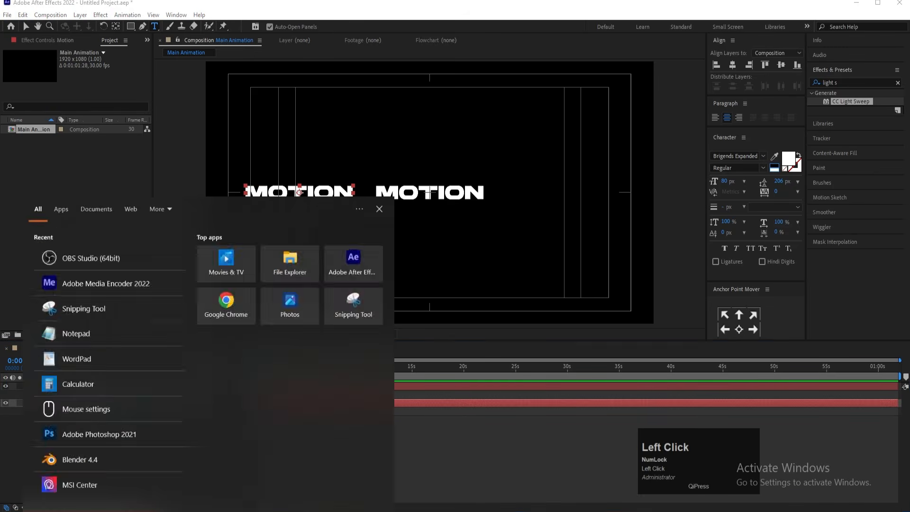
text(ca)
key(Return)
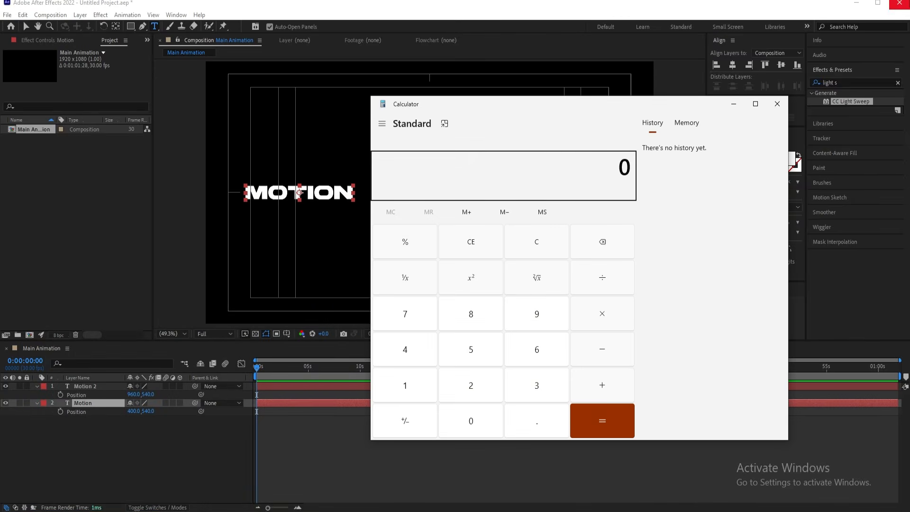
text(9)
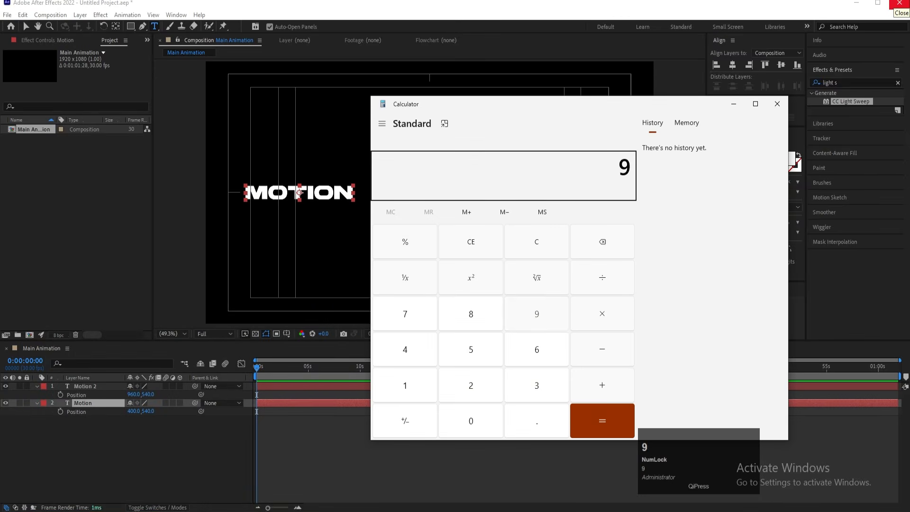
text(60 - 400)
key(Return)
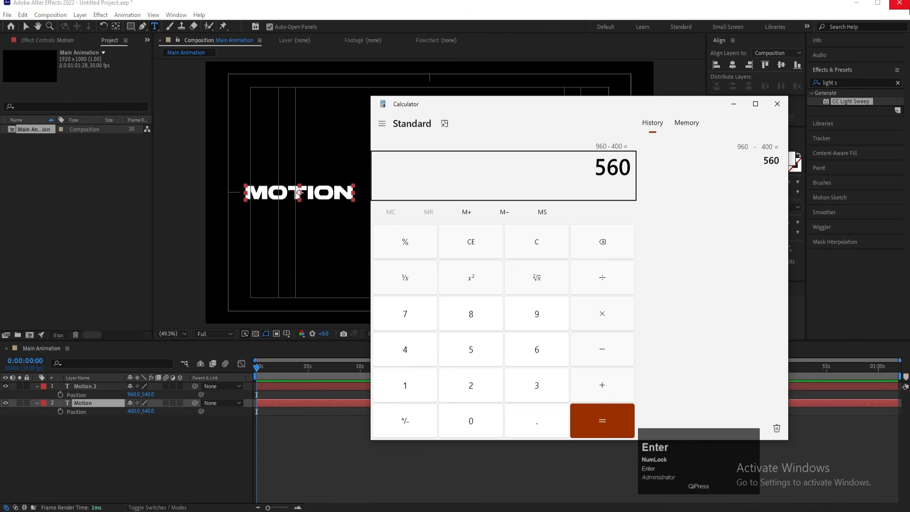
click(98, 454)
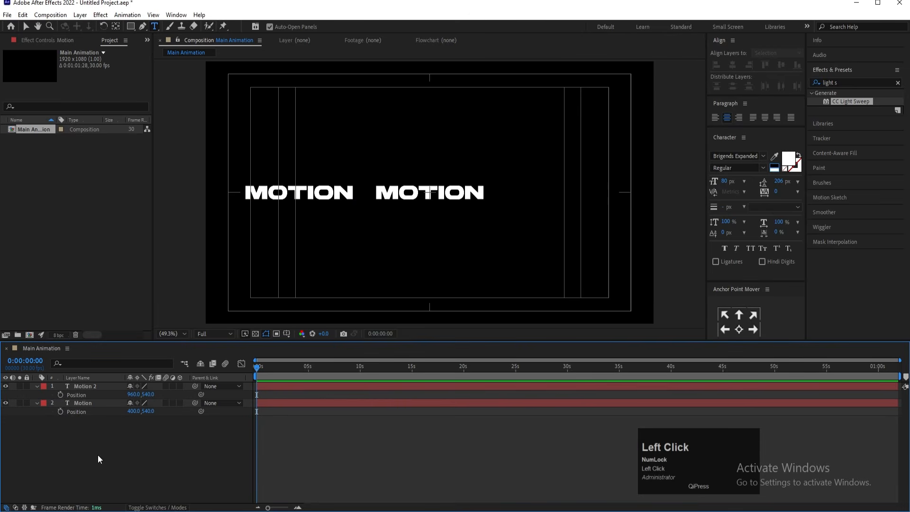
Step: Duplicate the Motion layer, subtract 560 from the original's X position to place it at -160, and collapse the layer properties
click(84, 400)
key(ctrl+d)
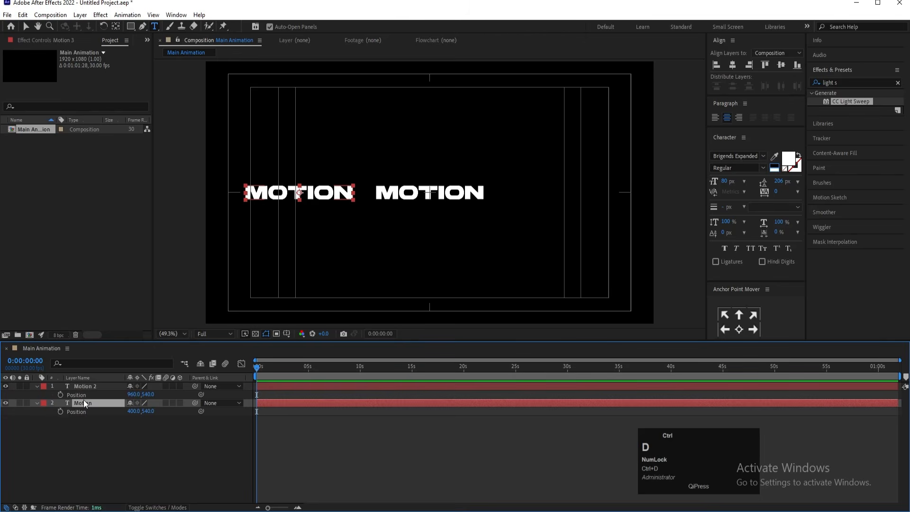
click(83, 410)
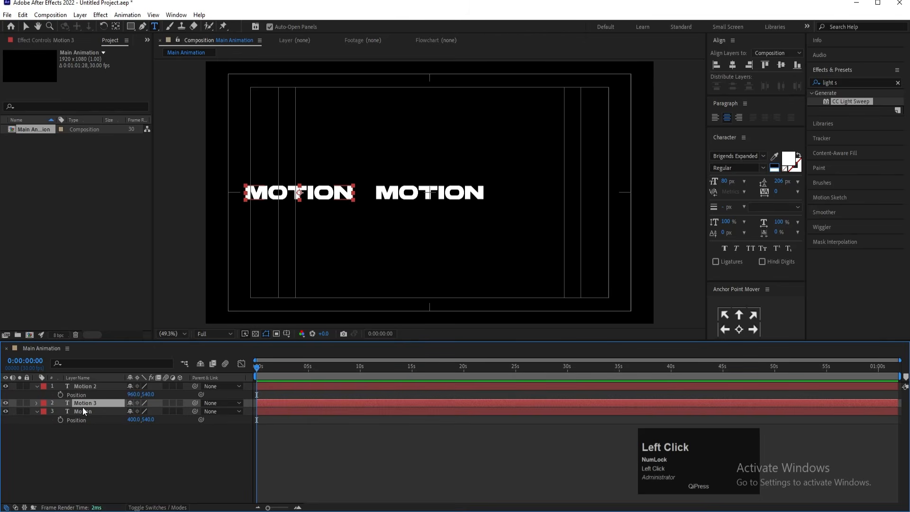
click(132, 424)
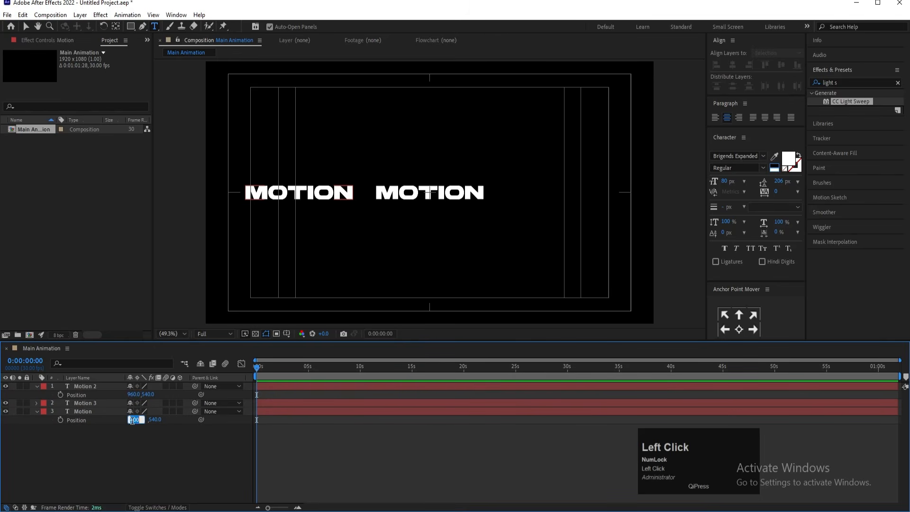
key(Right)
key(Right)
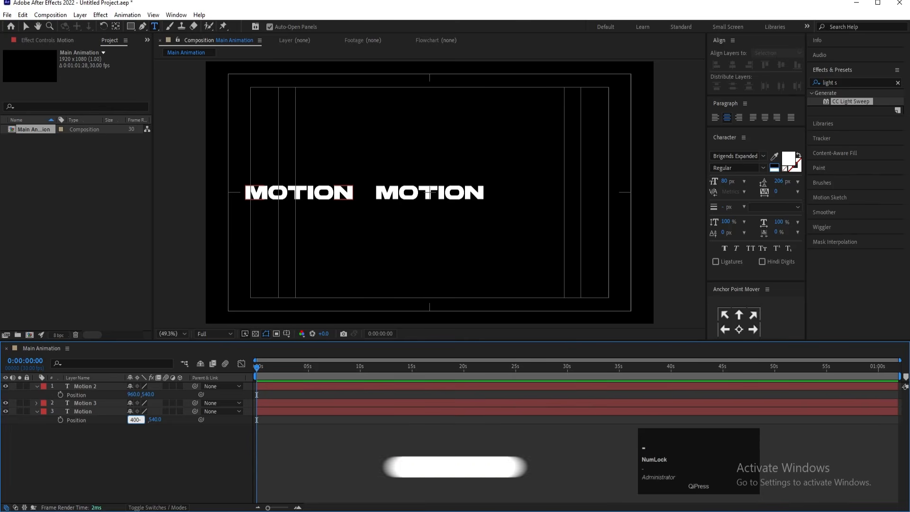
text(-560)
key(Return)
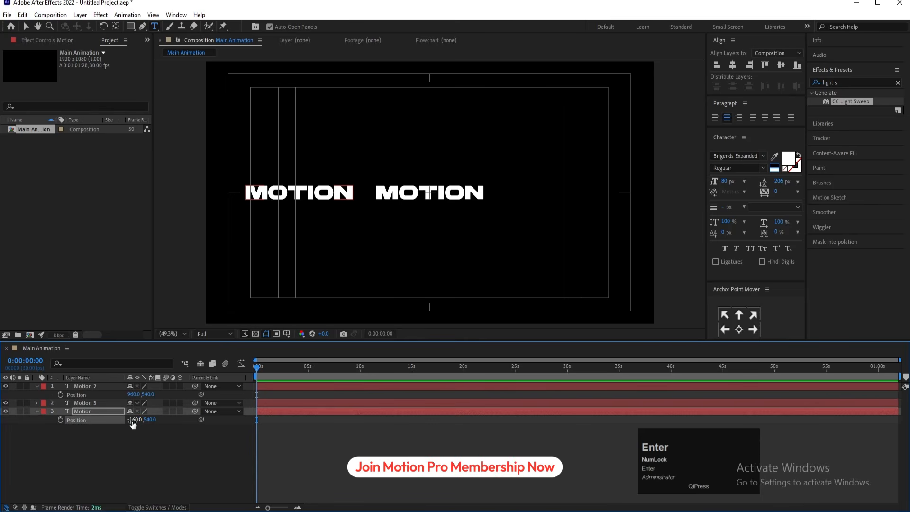
click(217, 115)
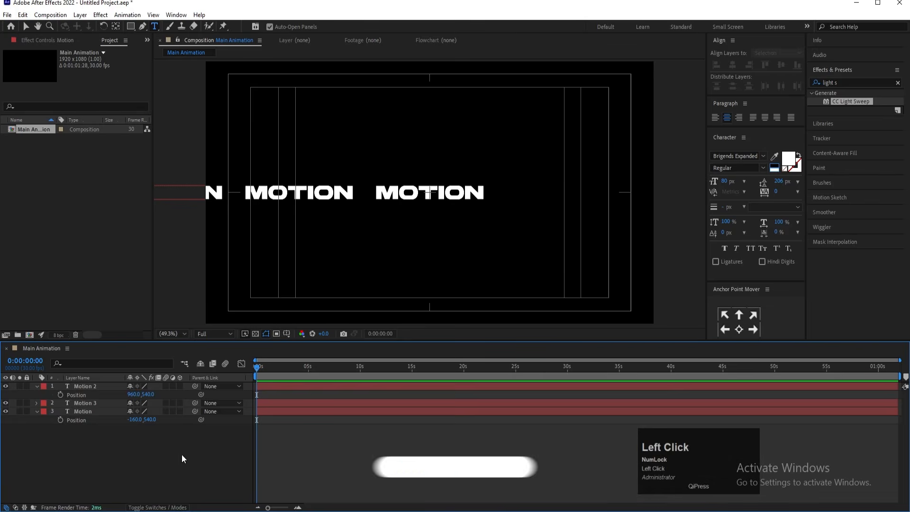
key(u)
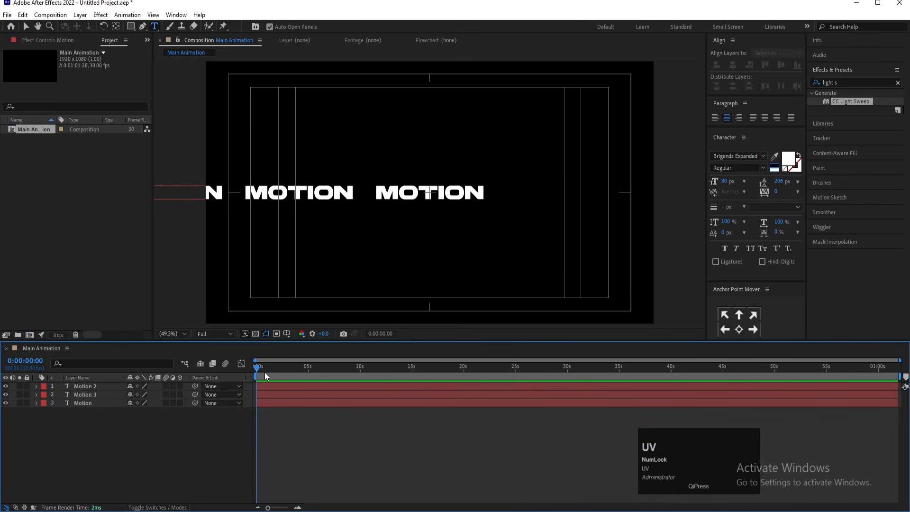
key(v)
click(147, 460)
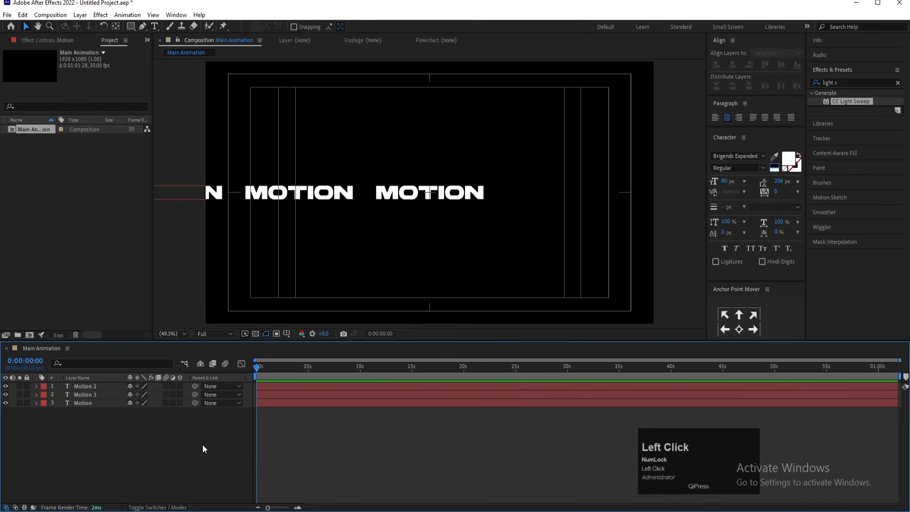
Step: Set the label colour of the centred Motion 2 layer to Yellow
key(v)
click(386, 200)
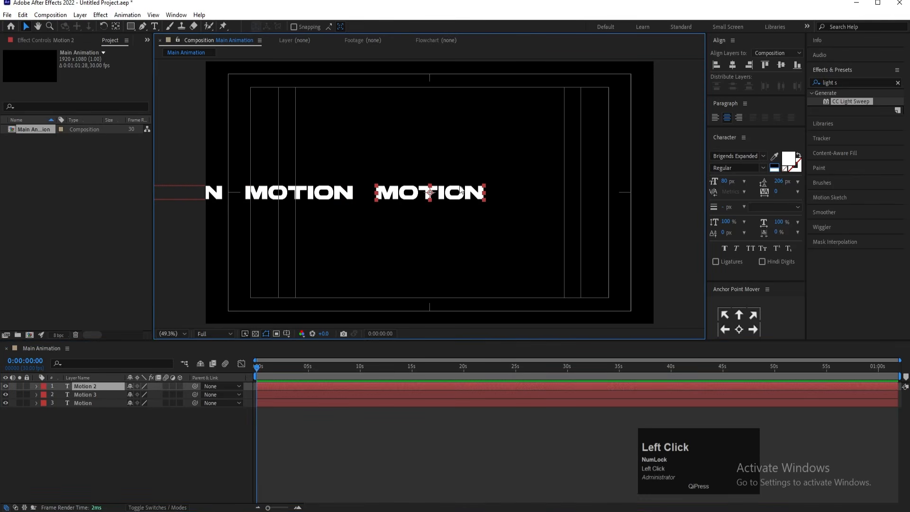
click(40, 386)
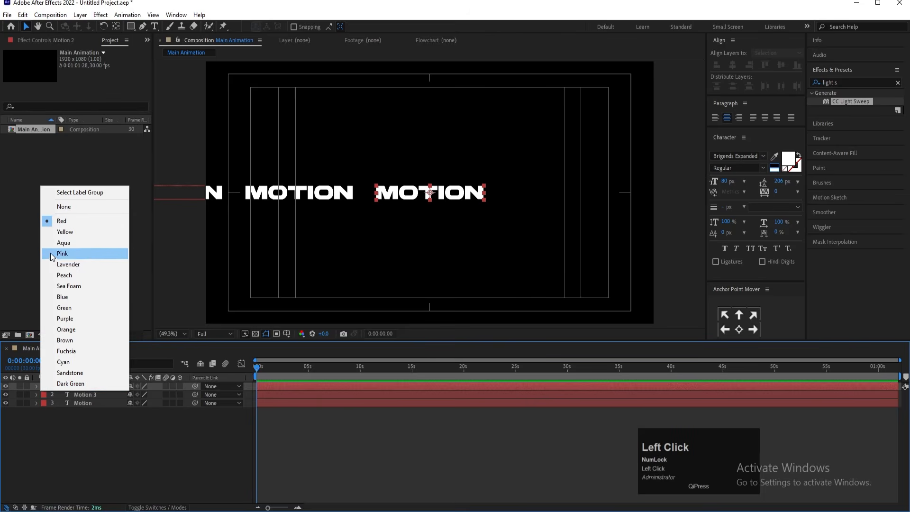
click(55, 232)
click(131, 450)
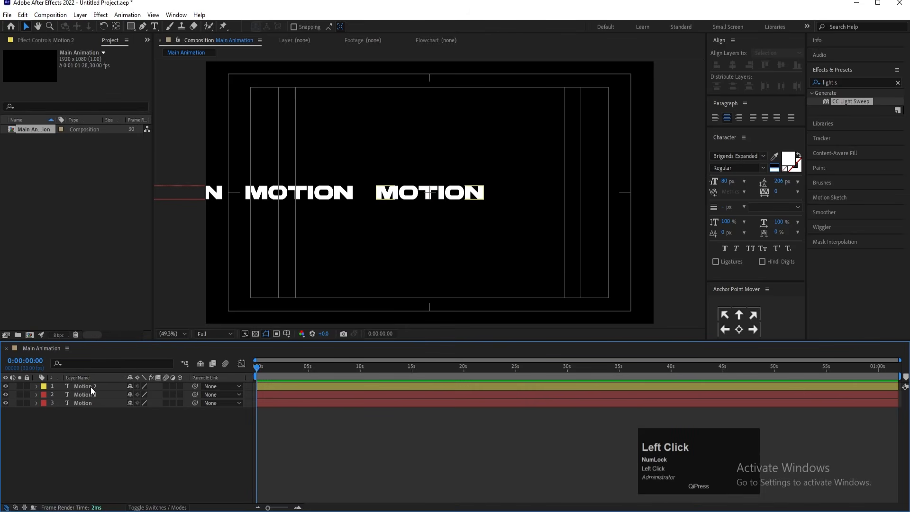
Step: Copy the Motion 2 layer into a new 1920 x 1080 composition named Text animation
click(90, 387)
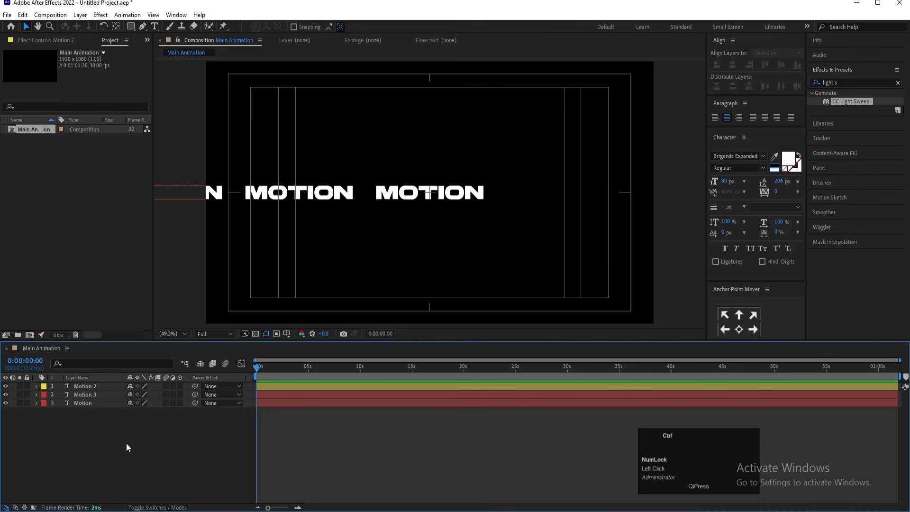
key(ctrl+n)
text(TExt)
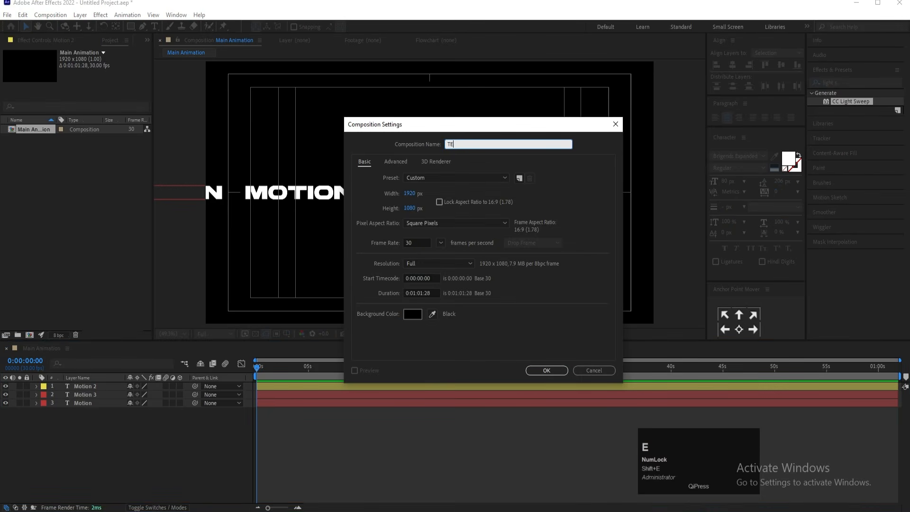
key(BackSpace)
key(BackSpace)
text(ext animatyi)
key(BackSpace)
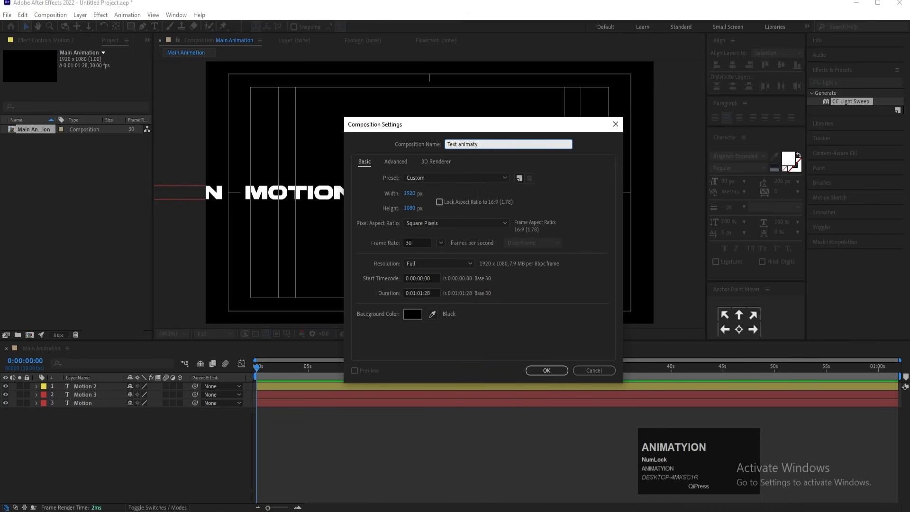
text(on)
key(Return)
key(ctrl+v)
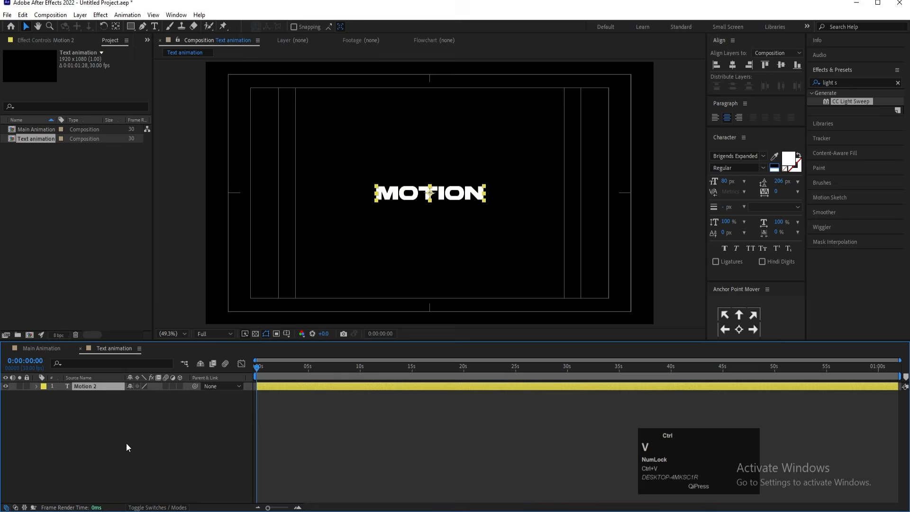
click(126, 443)
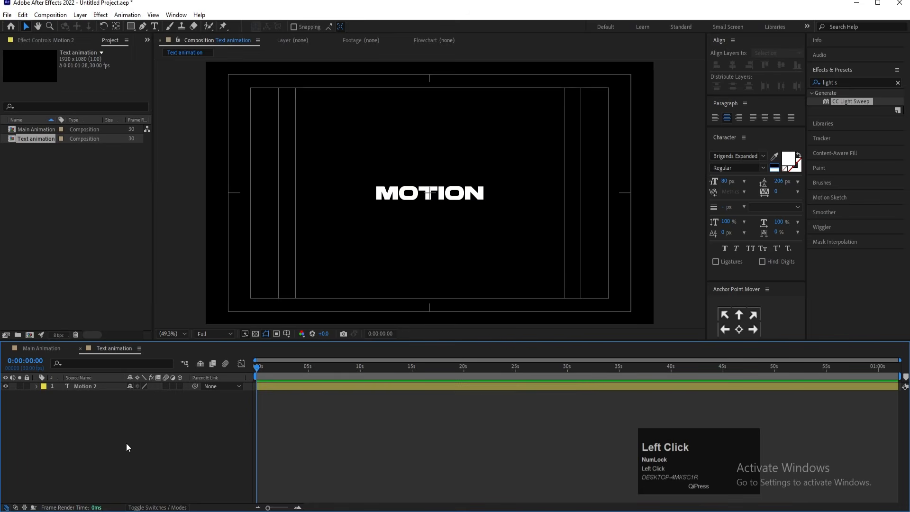
Step: In the Main Animation composition, duplicate the Motion layer and subtract 560 from the original's X position to place it at -720
click(47, 347)
scroll(308, 263, down, 1)
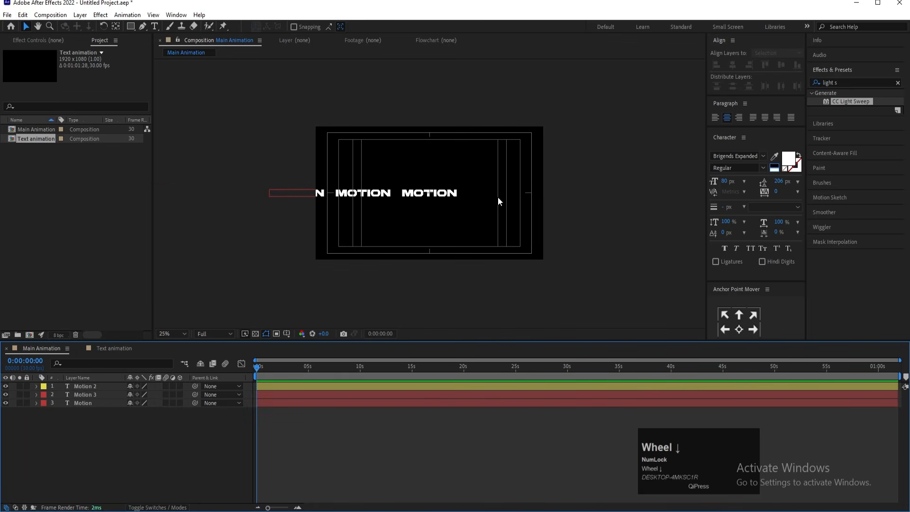
click(291, 194)
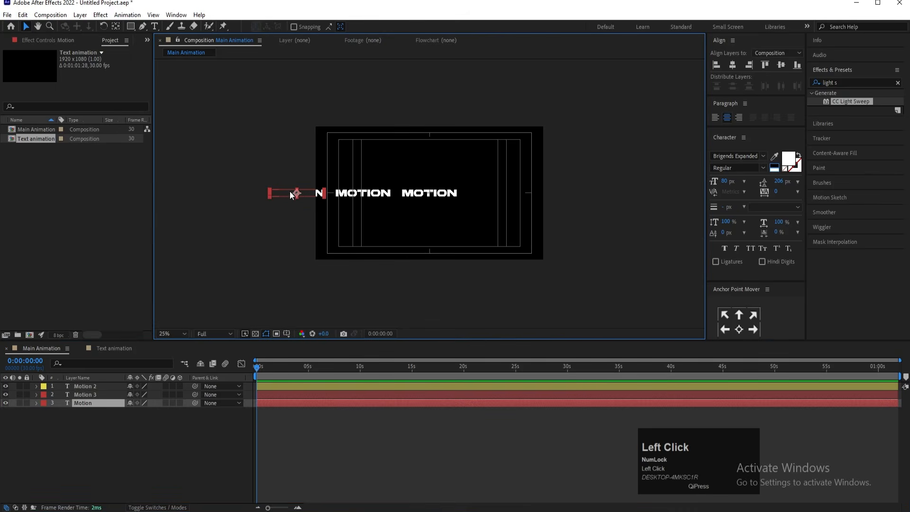
click(92, 425)
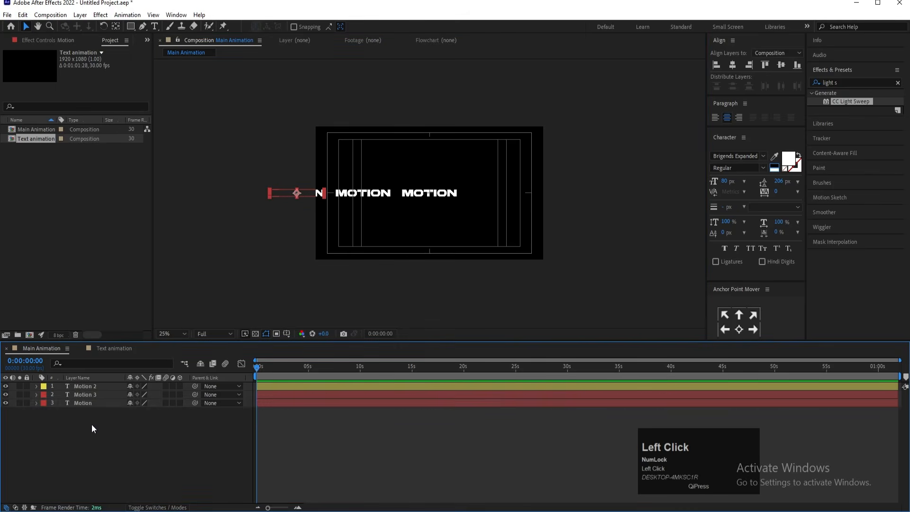
click(79, 401)
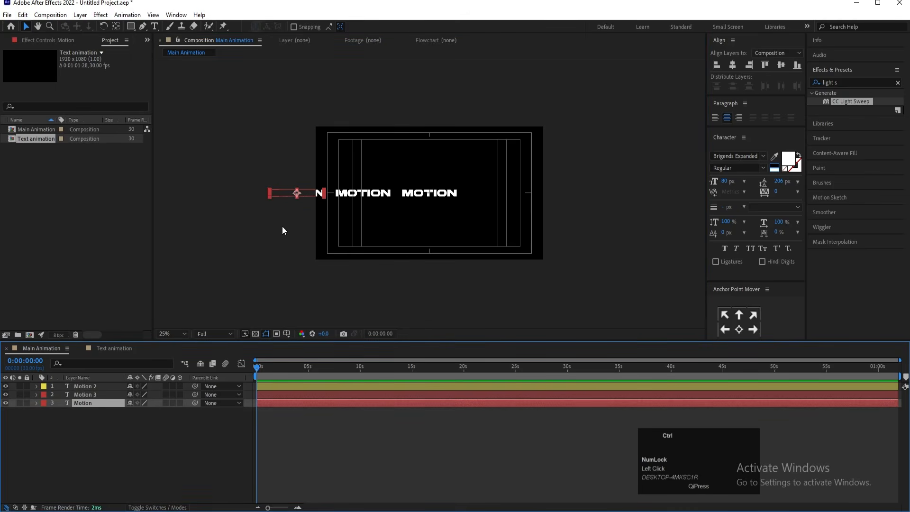
key(ctrl+d)
click(97, 406)
click(106, 412)
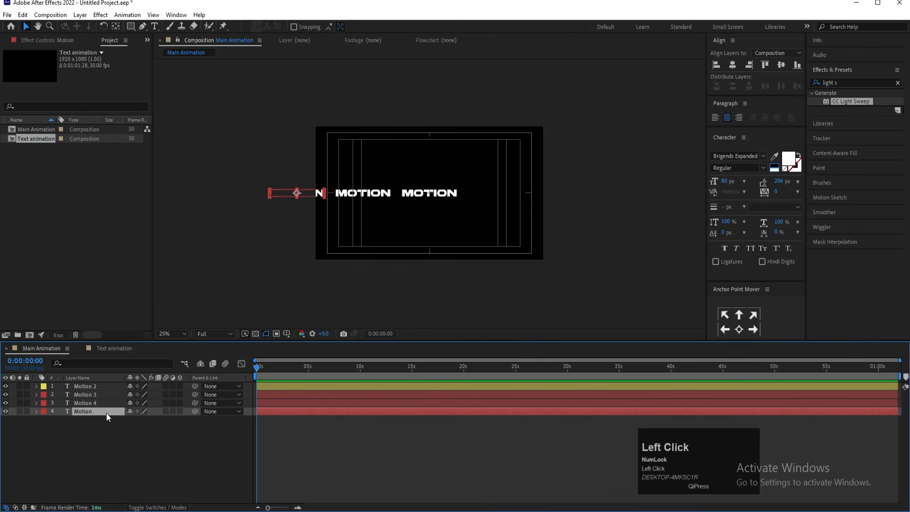
key(p)
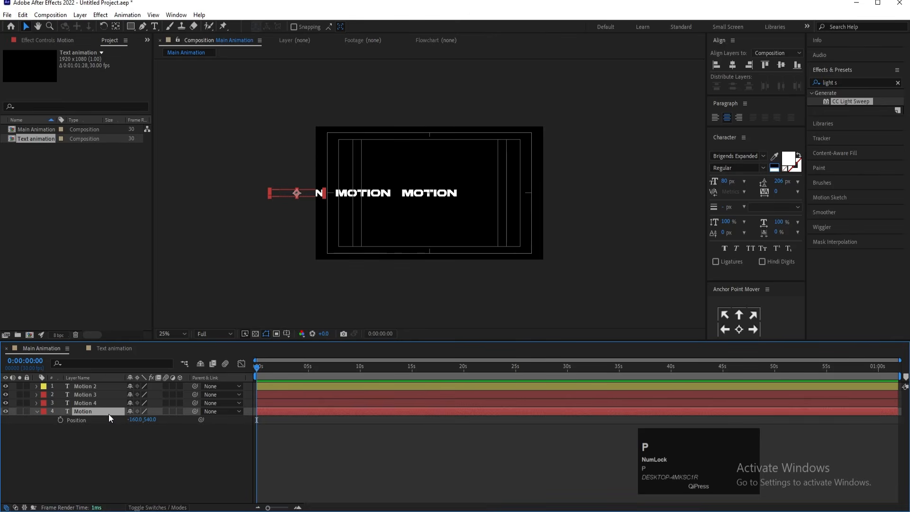
click(133, 419)
key(Right)
text(-560)
key(Return)
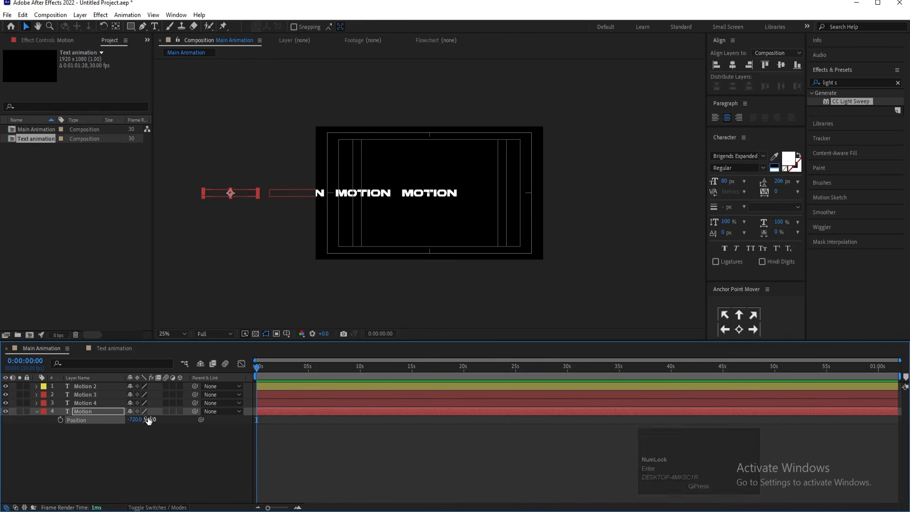
Step: In the Text animation composition, align the Motion 2 layer to the composition's left edge
click(114, 350)
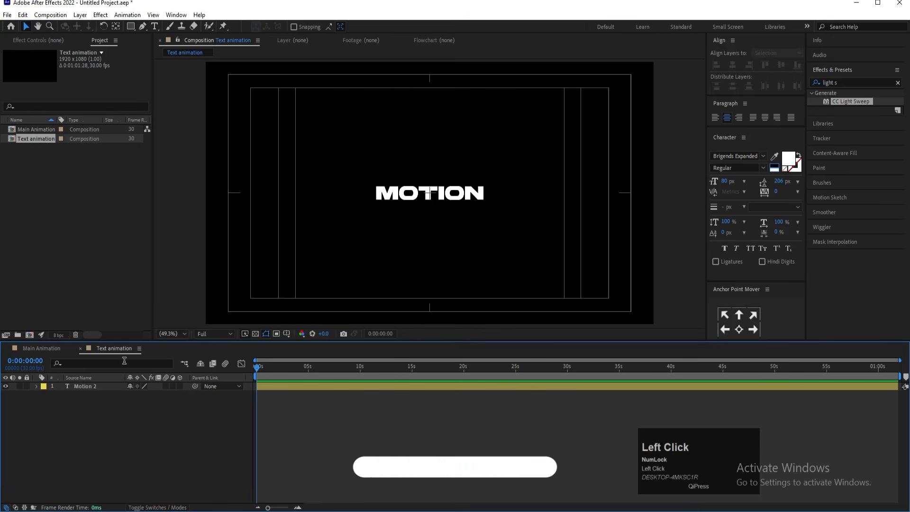
click(89, 386)
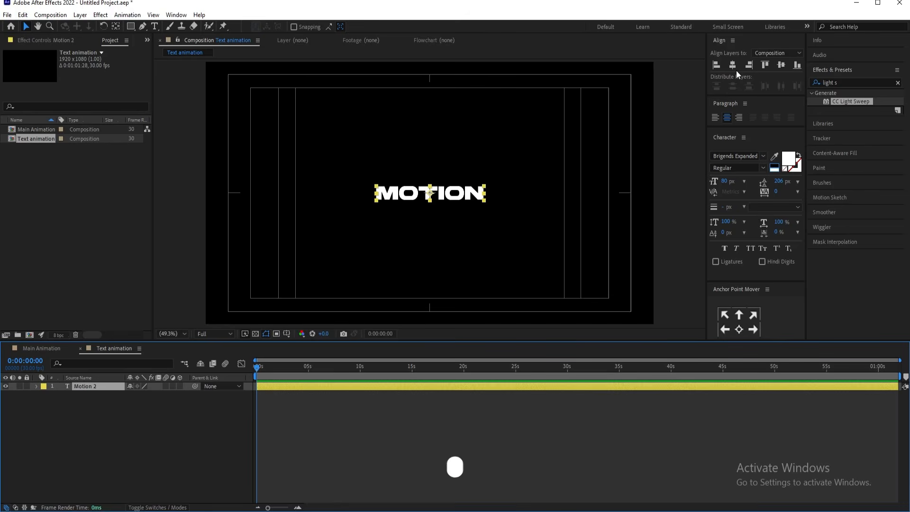
click(717, 65)
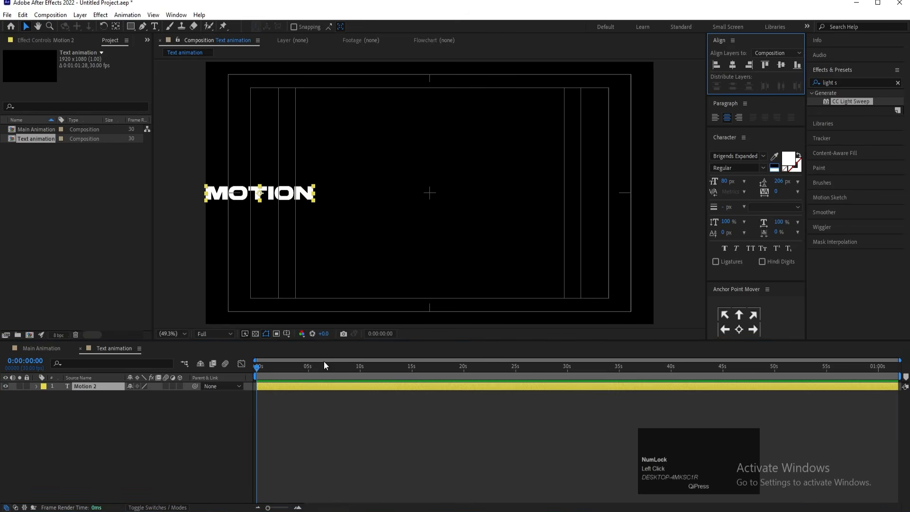
click(144, 406)
Step: Duplicate the Motion 2 layer and set the original Motion 2 layer's label colour to Aqua
click(85, 386)
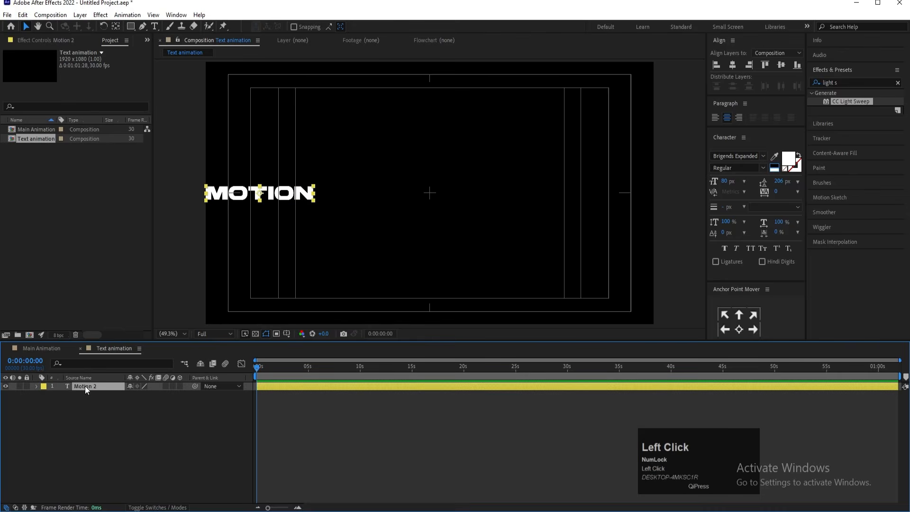
key(ctrl+d)
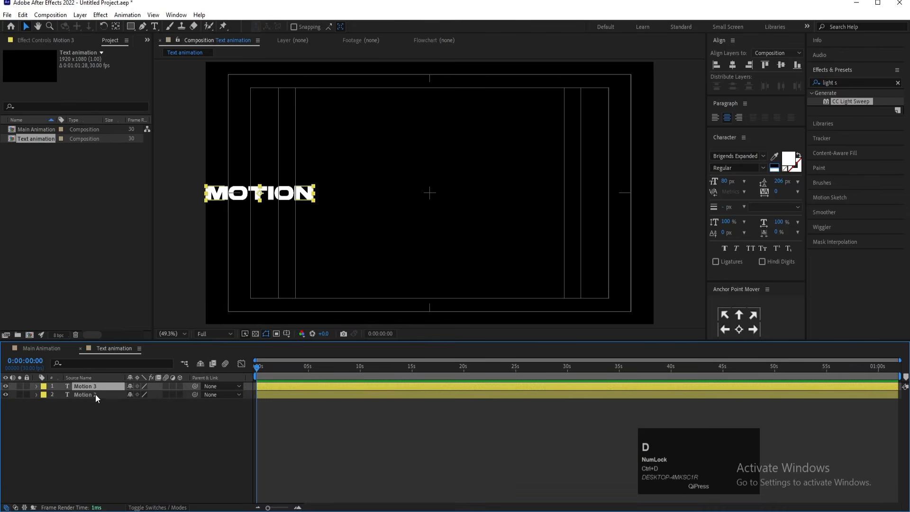
click(95, 394)
click(44, 394)
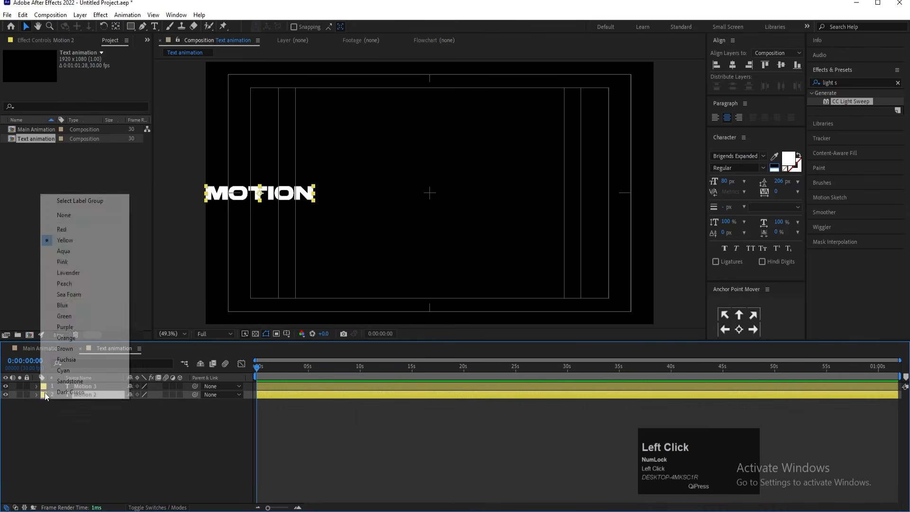
click(64, 254)
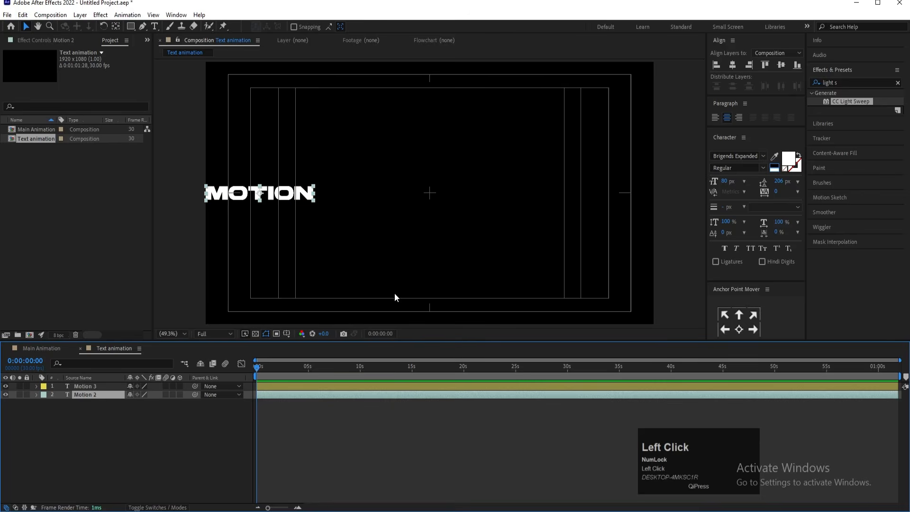
Step: Change the Motion 2 text colour to bright red and lock the layer as an alignment reference
click(789, 158)
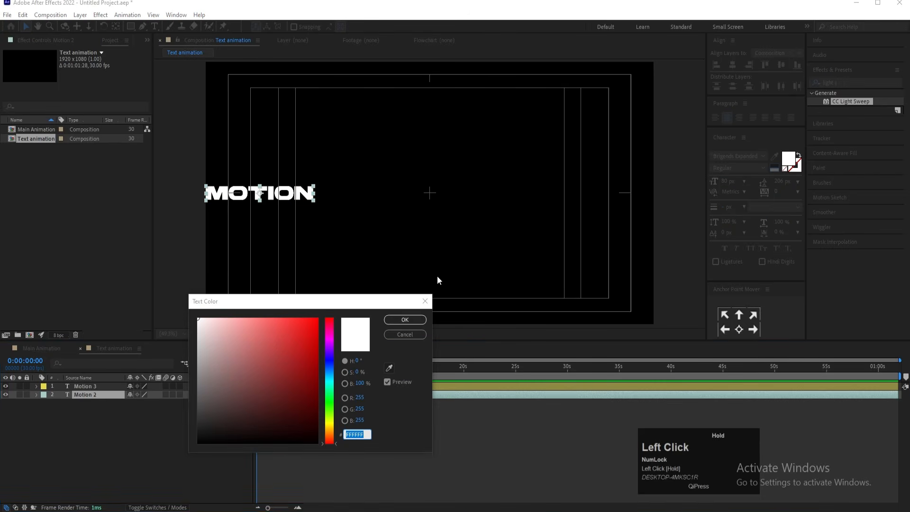
click(305, 335)
click(402, 320)
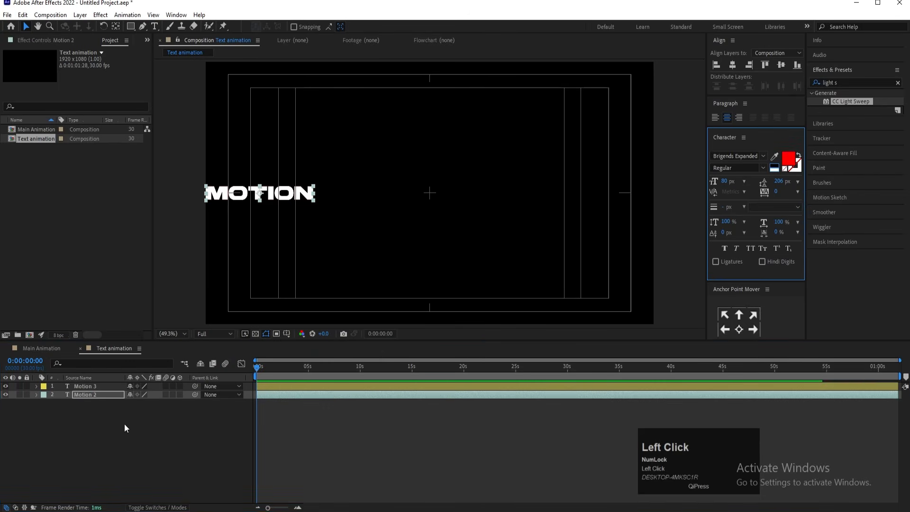
click(34, 394)
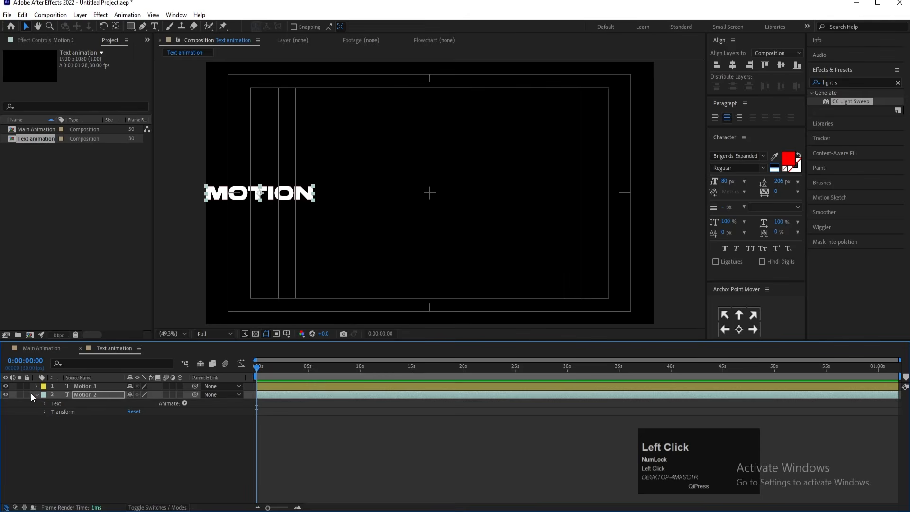
Step: Replace the text of the duplicated Motion 3 layer with the single letter M
click(85, 386)
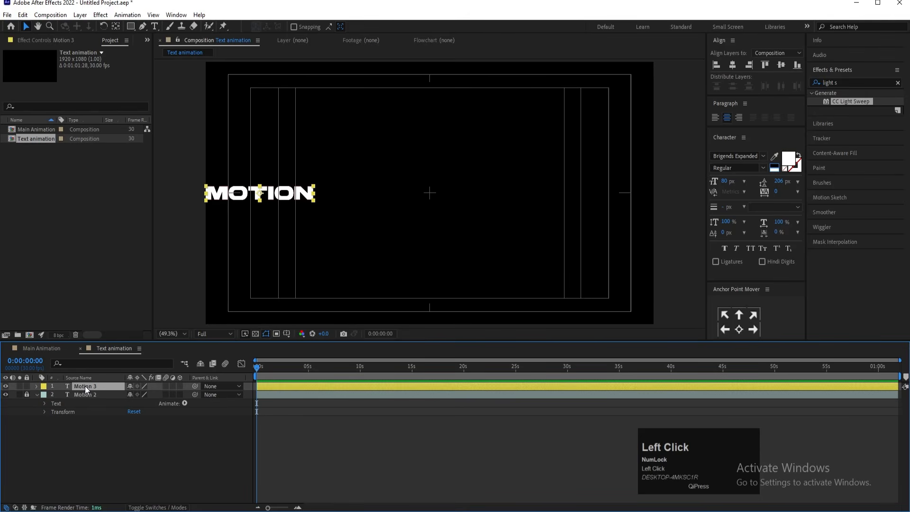
scroll(230, 202, up, 4)
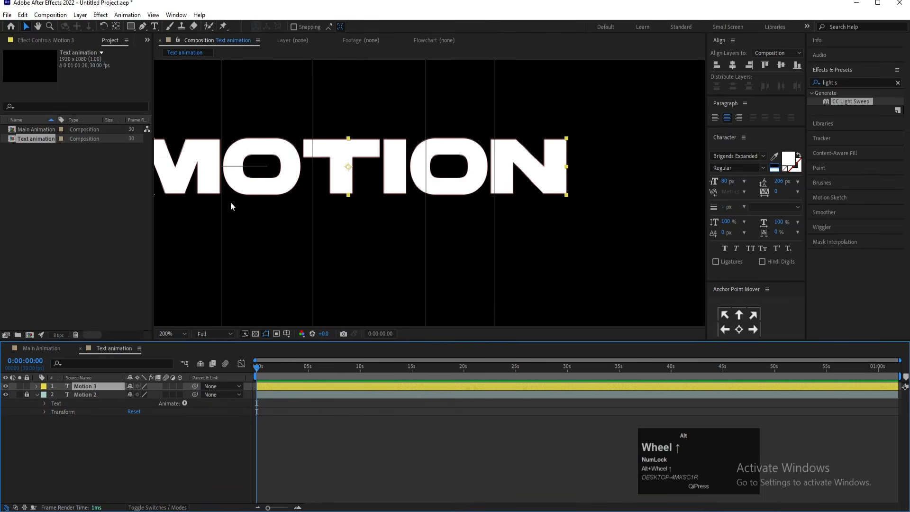
key(ctrl+t)
double_click(254, 189)
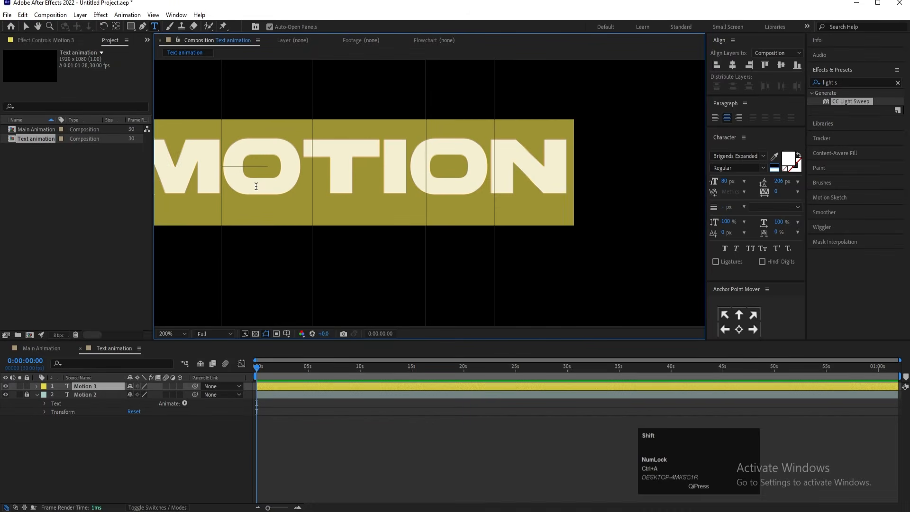
text(M)
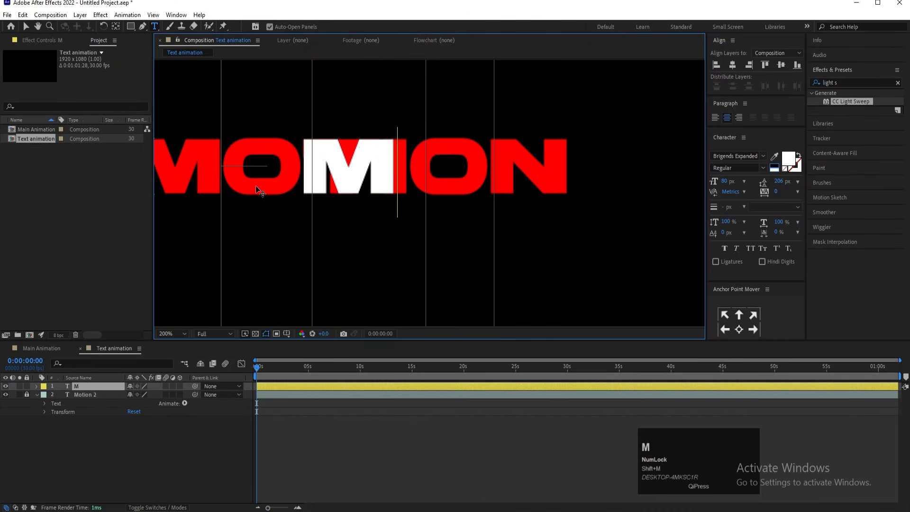
Step: Move the white M exactly over the red M at the start of the reference word
click(26, 27)
drag(349, 148, 272, 186)
key(Right)
key(Right)
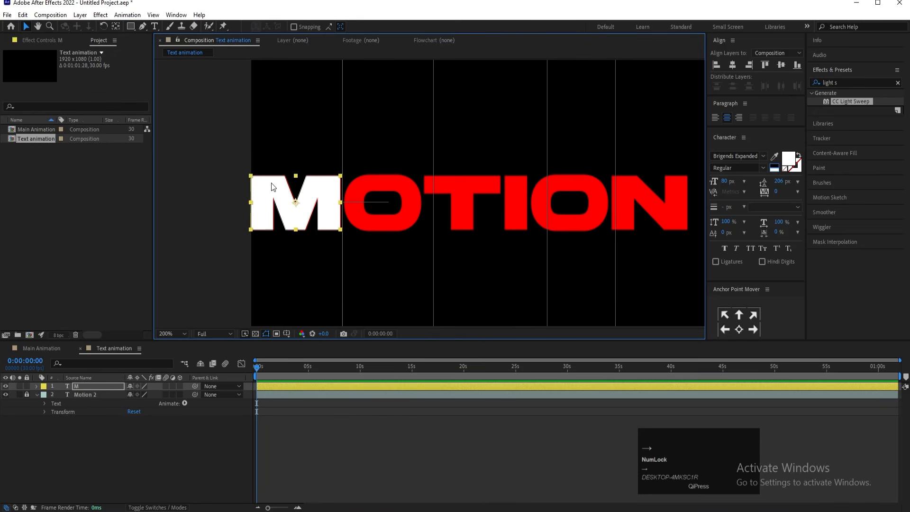
key(Right)
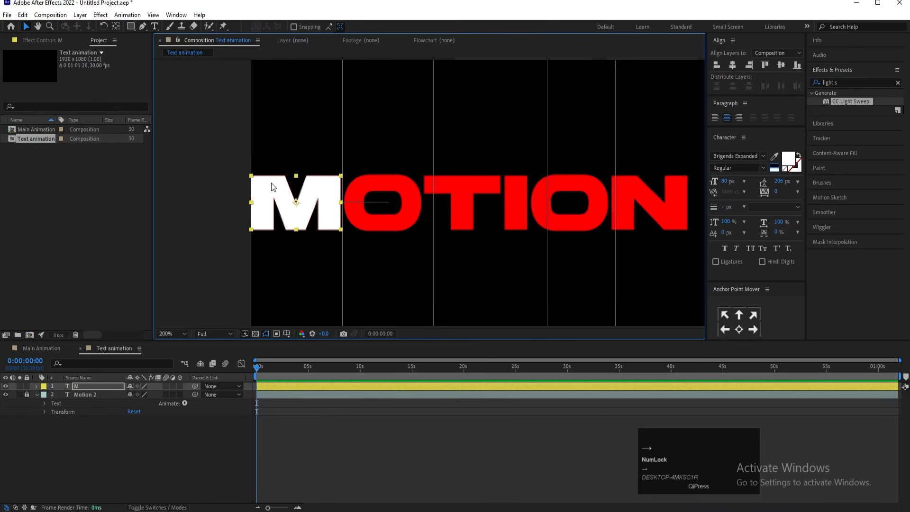
Step: Duplicate the M layer, move the copy over the first red O, and replace its text with o
click(104, 385)
key(ctrl+d)
drag(300, 225, 391, 225)
key(ctrl+t)
key(ctrl+a)
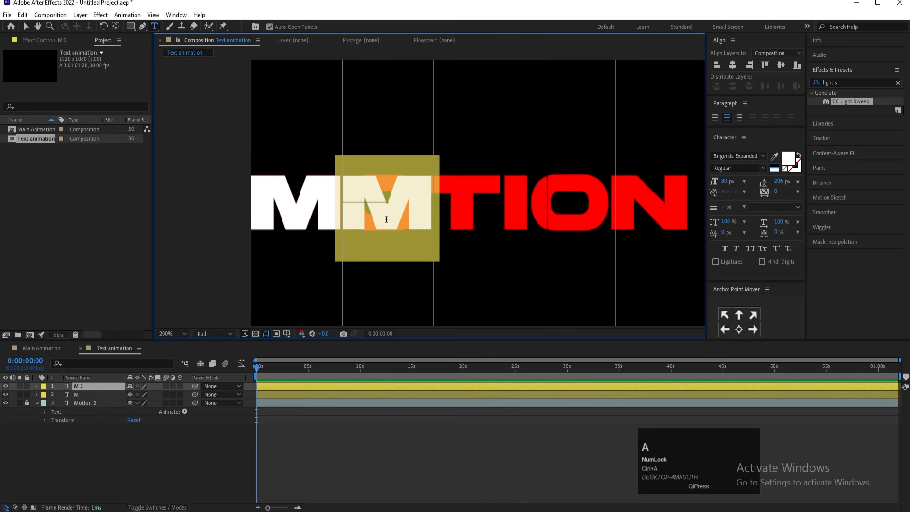
text(o)
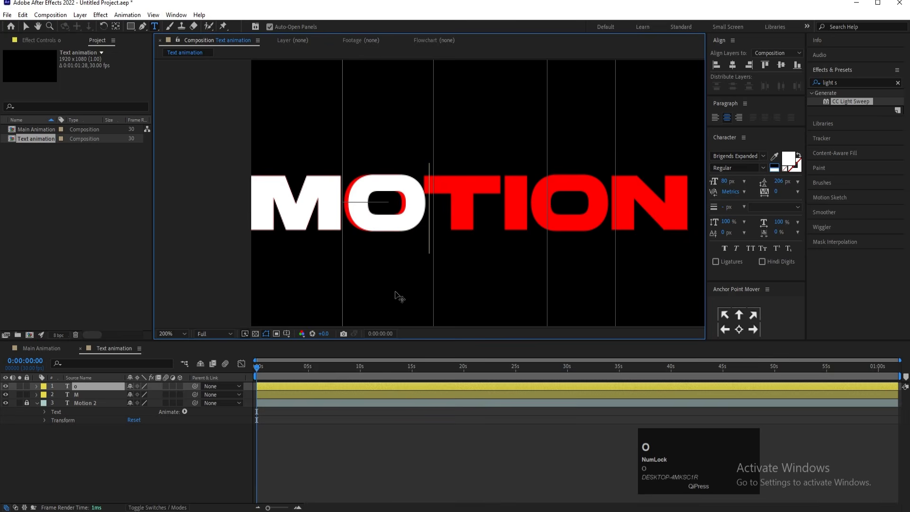
Step: Nudge the white o sideways until it exactly covers the first red O of the reference word
click(26, 27)
key(Left)
key(Left)
key(Left)
key(Left)
key(Left)
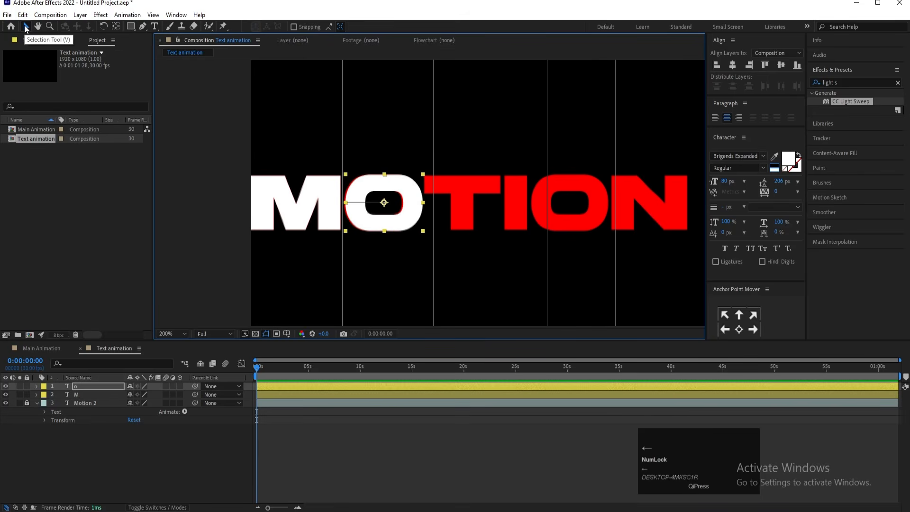
key(Left)
key(Left)
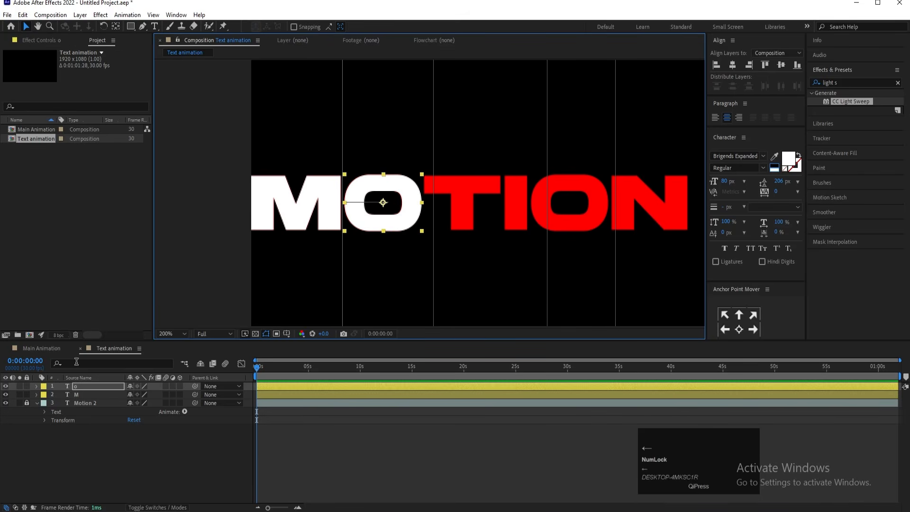
Step: Duplicate the o layer, move the copy over the red T, and replace its text with T
click(100, 385)
key(ctrl+d)
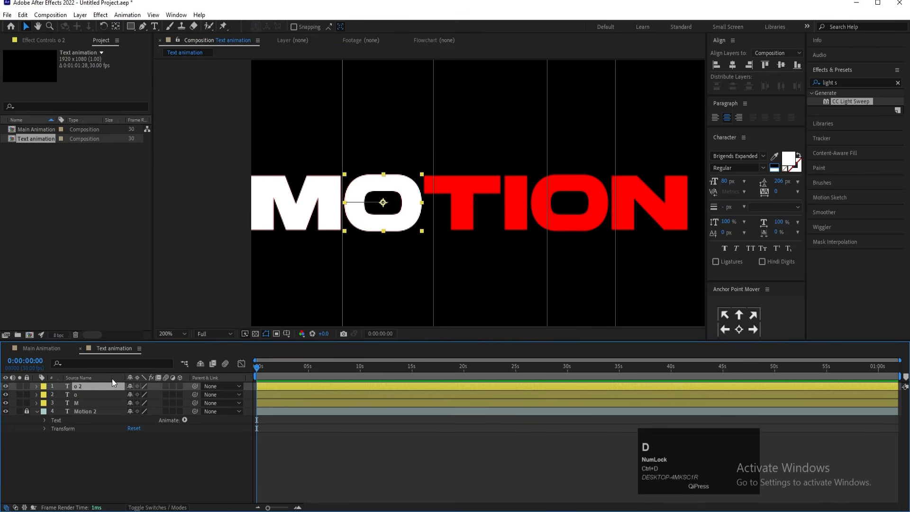
drag(370, 229, 446, 229)
key(ctrl+t)
click(465, 223)
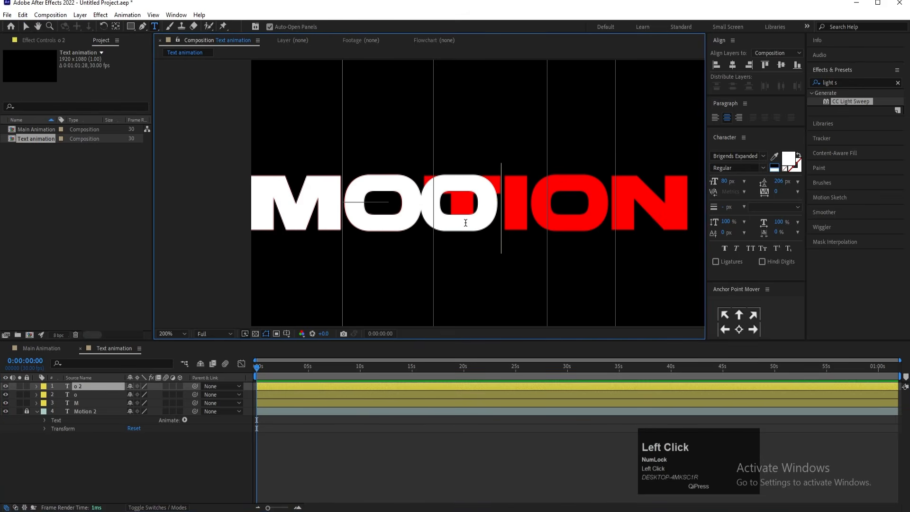
key(ctrl+a)
text(T)
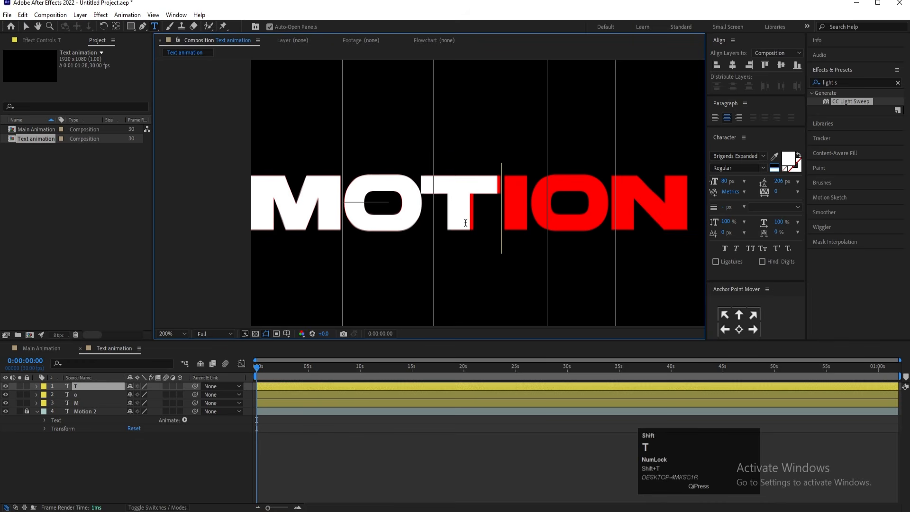
Step: Nudge the white T sideways until it exactly covers the red T of the reference word
click(27, 24)
key(Right)
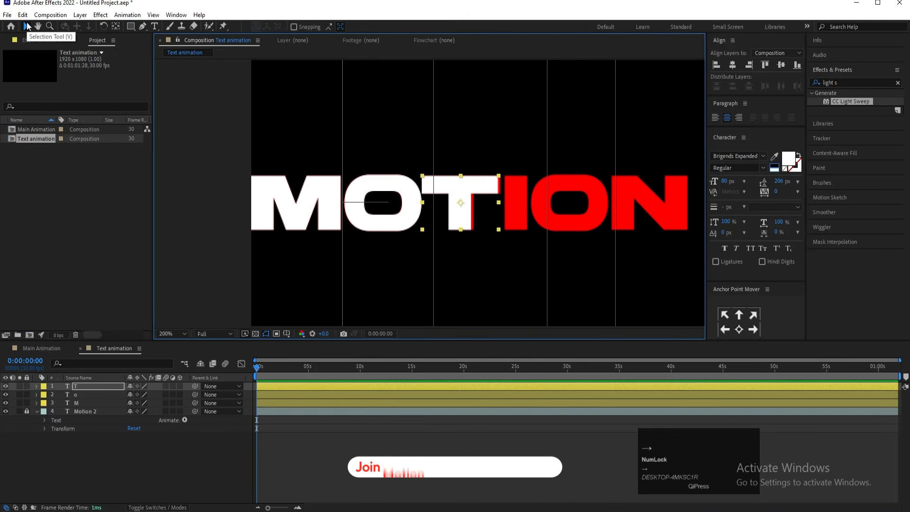
key(Right)
key(Right)
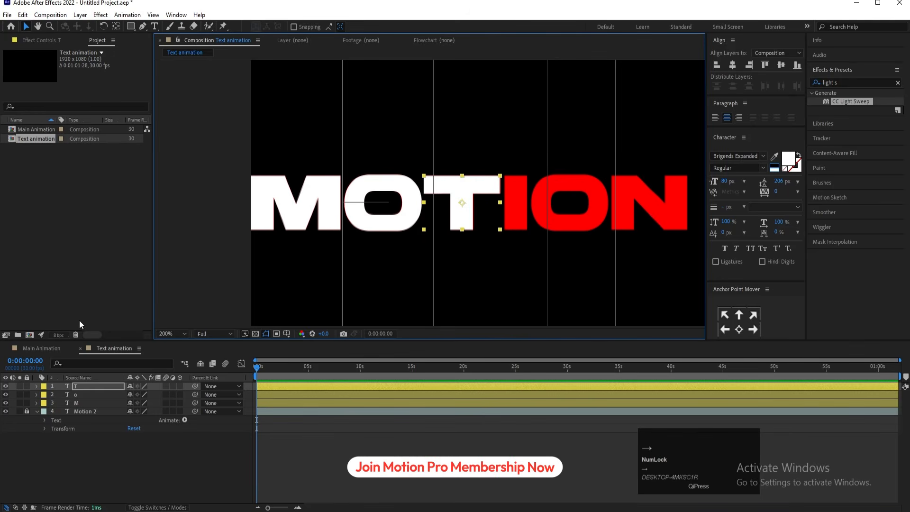
Step: Duplicate the T layer, move the copy over the red I, and replace its text with i
click(103, 385)
key(ctrl+d)
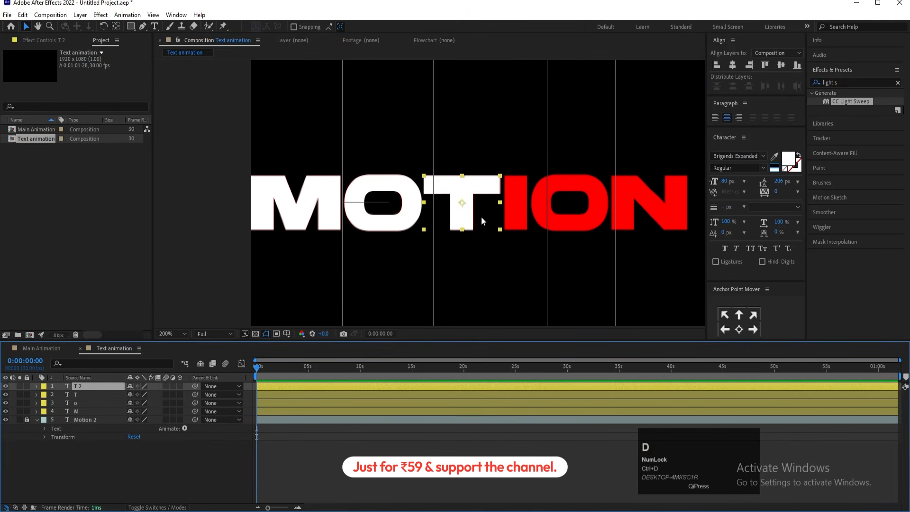
key(v)
drag(478, 215, 532, 212)
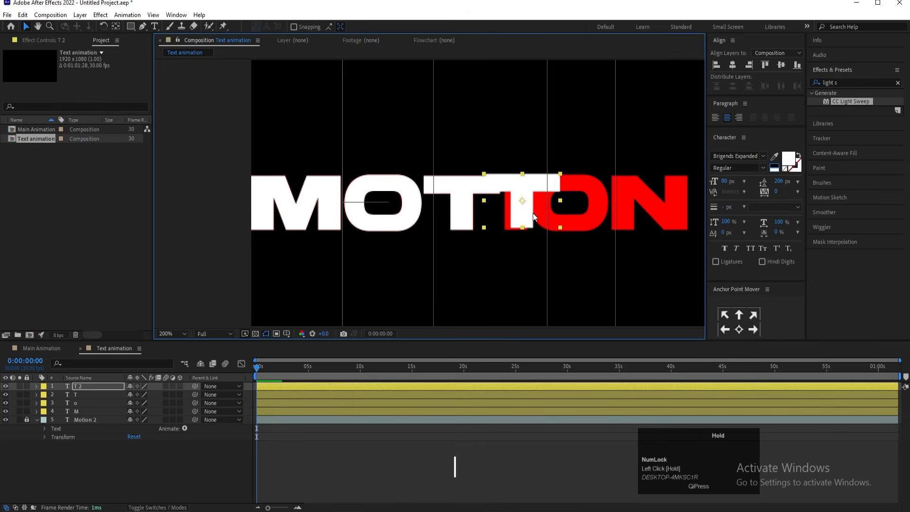
key(ctrl+t)
click(530, 209)
key(ctrl+a)
text(I)
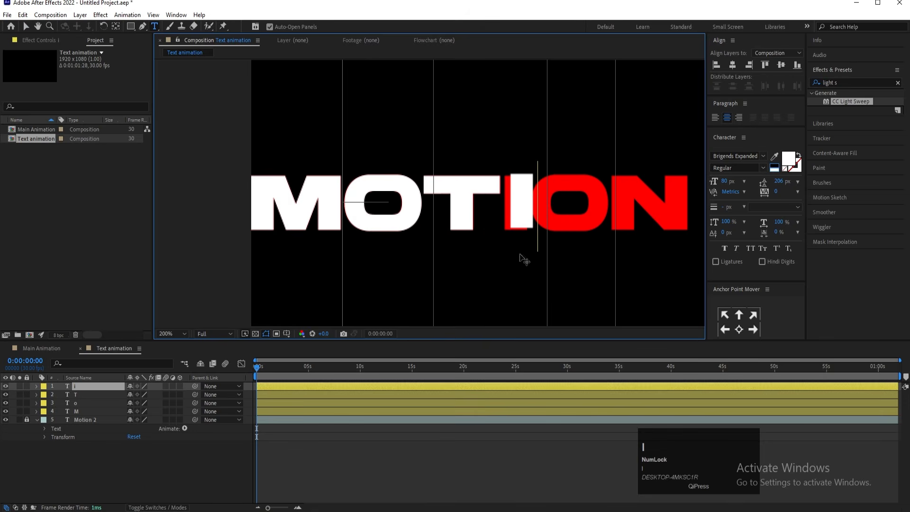
Step: Centre the i layer's anchor point and set its Y position to 540, matching the T layer
click(79, 384)
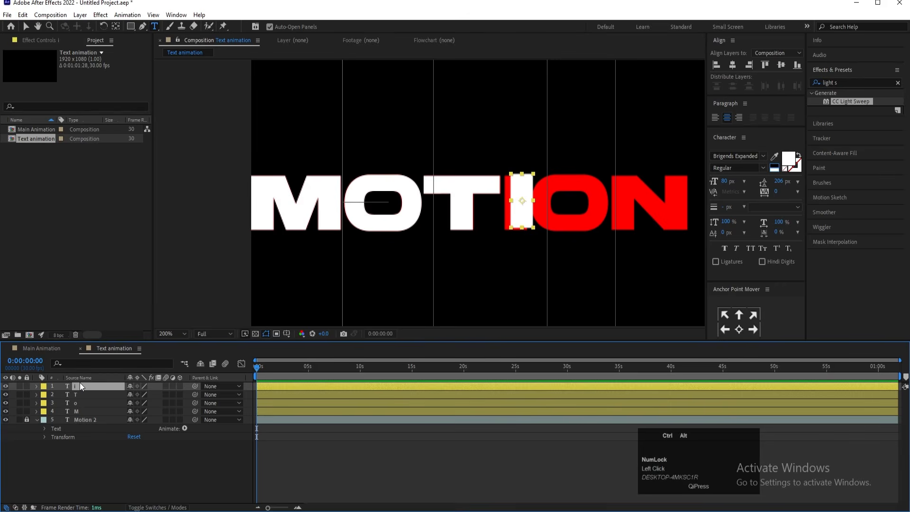
key(ctrl+alt+Home)
click(81, 392)
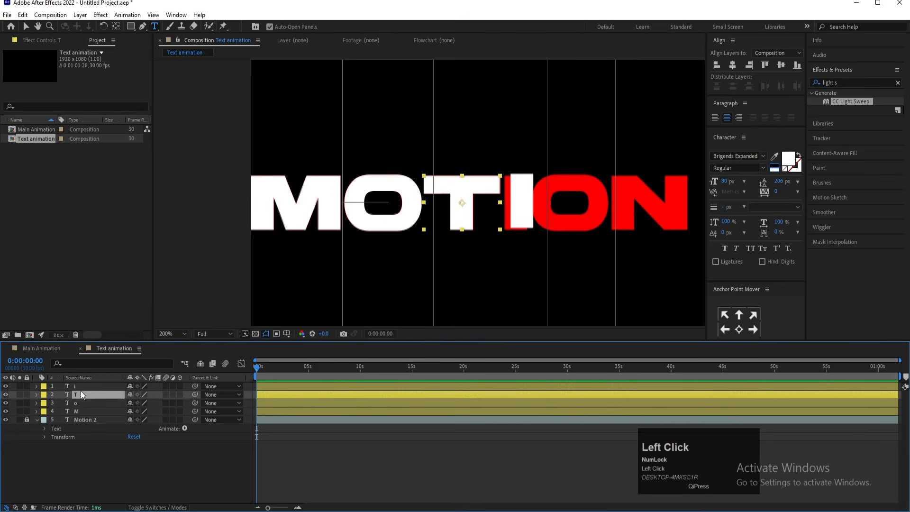
key(p)
click(101, 384)
key(p)
click(147, 394)
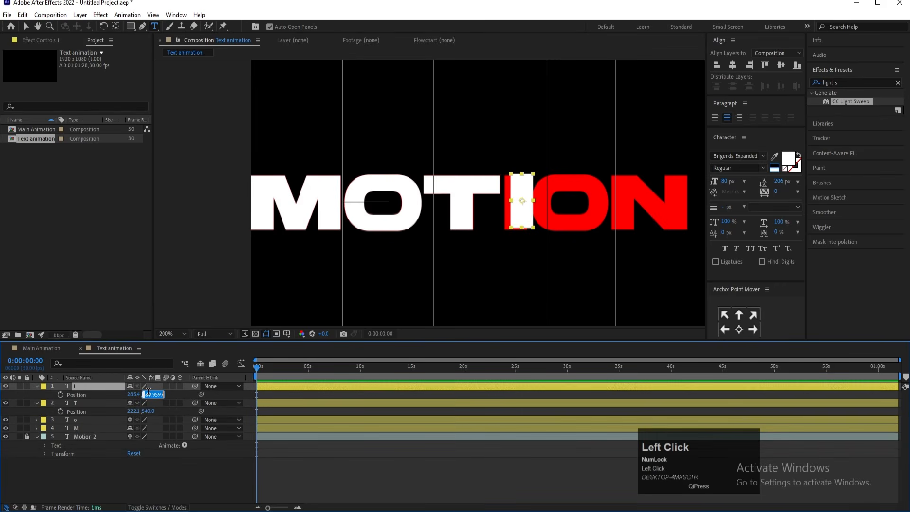
text(540)
key(Return)
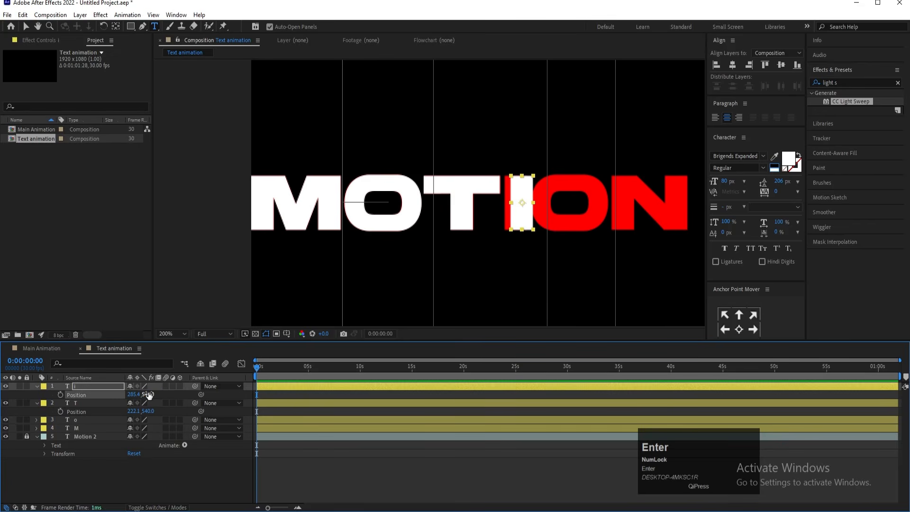
Step: Nudge the i layer to X position 279.4 so it exactly covers the red I
key(Left)
key(Left)
key(Left)
key(Left)
key(Left)
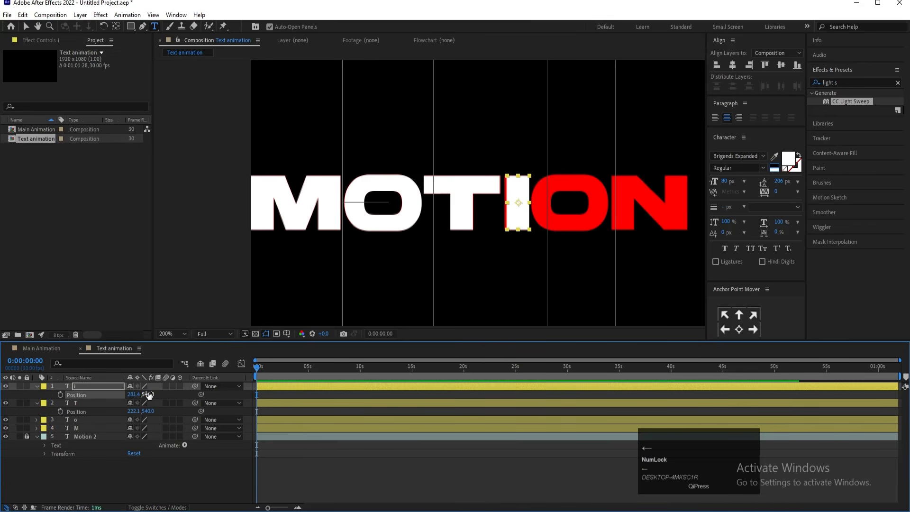
key(Left)
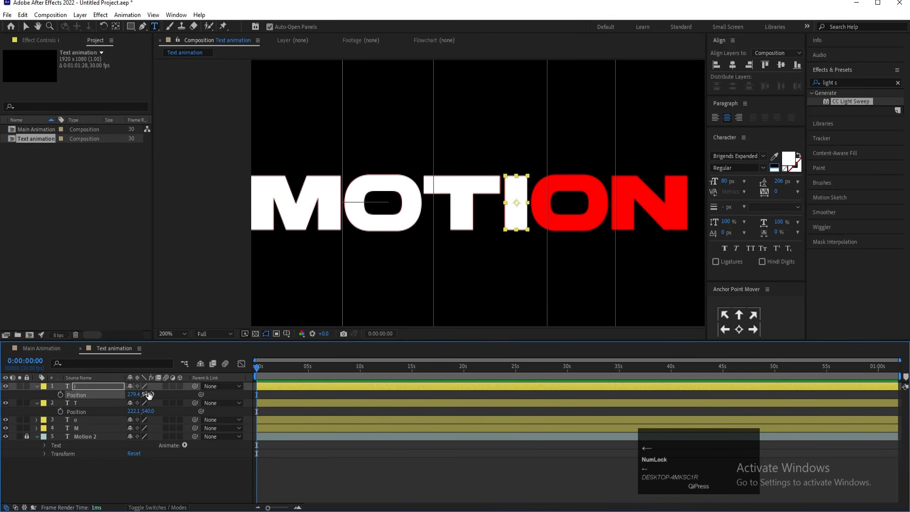
Step: Duplicate the o layer and move the copy to the top of the layer stack
click(122, 421)
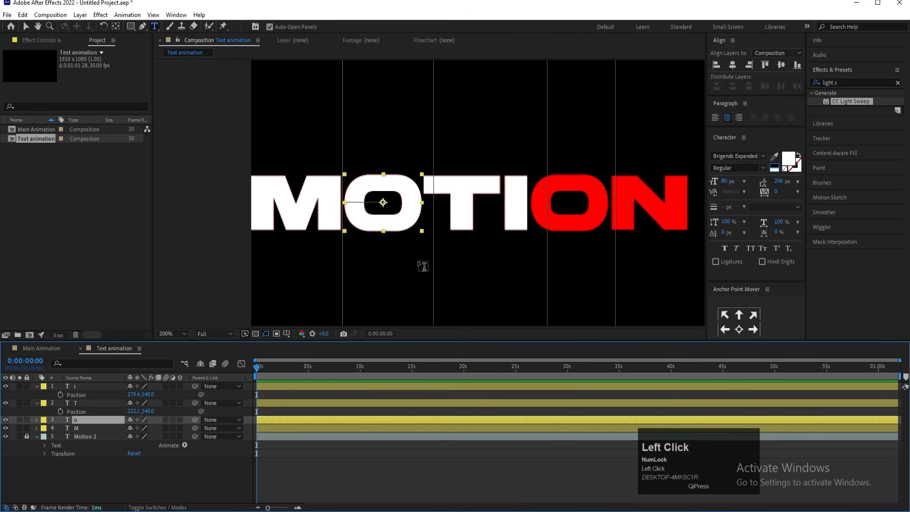
key(ctrl+d)
key(v)
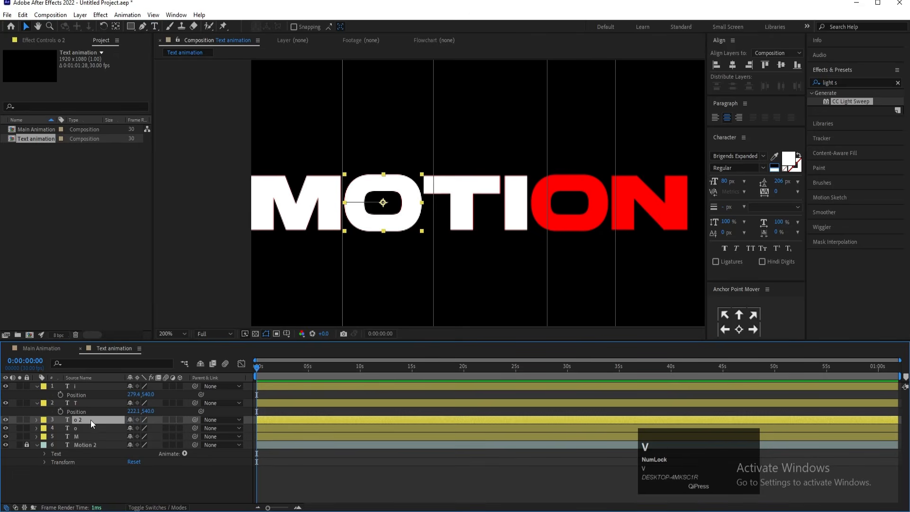
drag(90, 420, 69, 383)
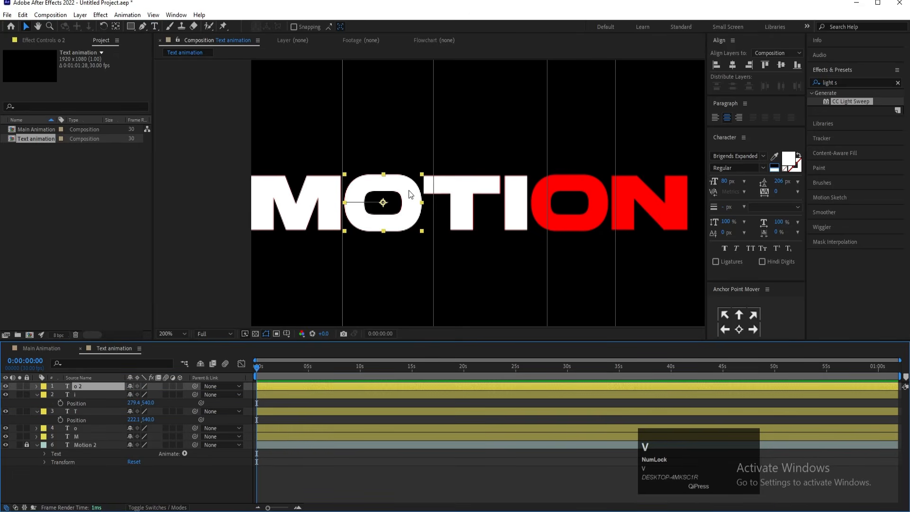
Step: Move the copied o horizontally so it exactly covers the second red O of the reference word
drag(408, 190, 592, 173)
key(Left)
key(Left)
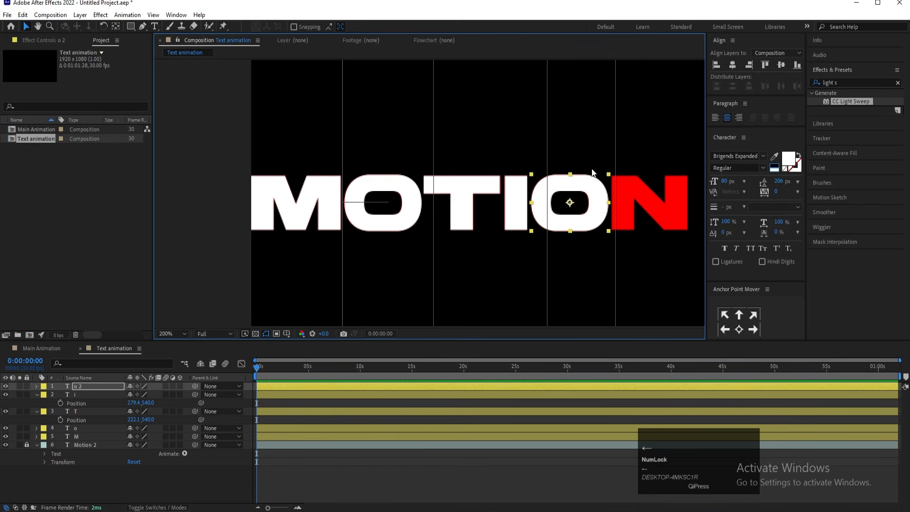
Step: Duplicate the second o layer and change the copy's text to n
click(105, 388)
key(ctrl+d)
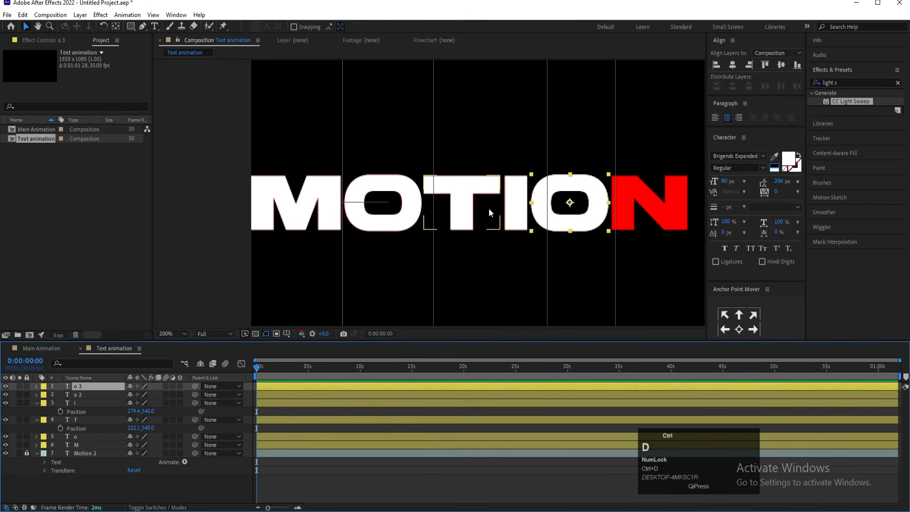
key(ctrl+t)
double_click(574, 204)
text(n)
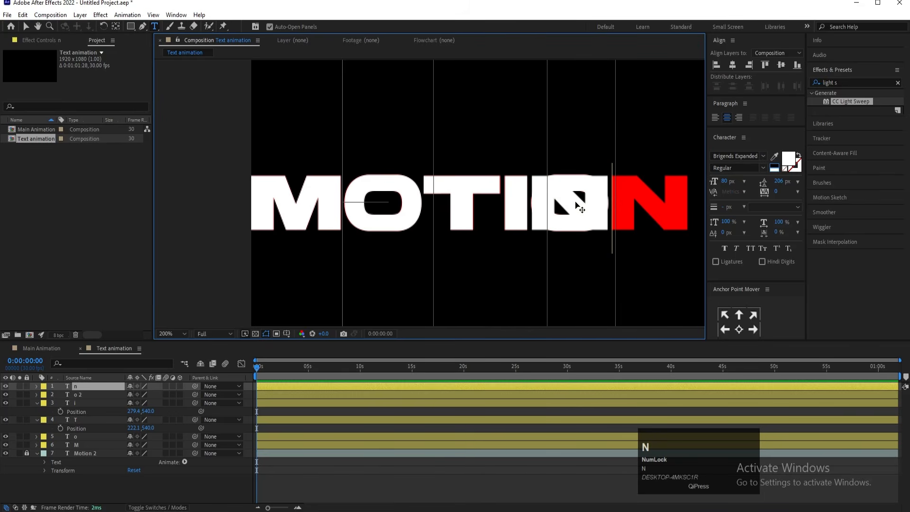
Step: Move the n layer to X position 420.1 so it exactly covers the red N of the reference word
click(78, 384)
key(p)
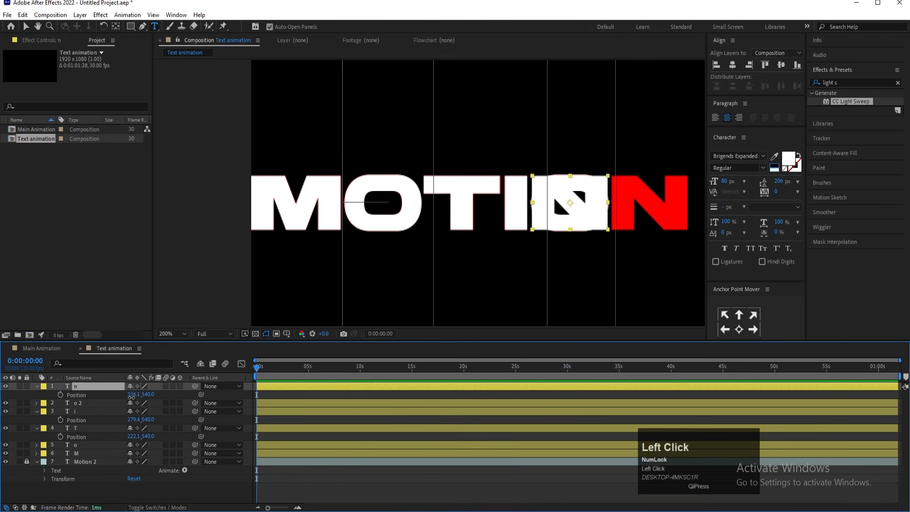
drag(133, 394, 169, 398)
key(Right)
key(Right)
key(Right)
key(Right)
key(Right)
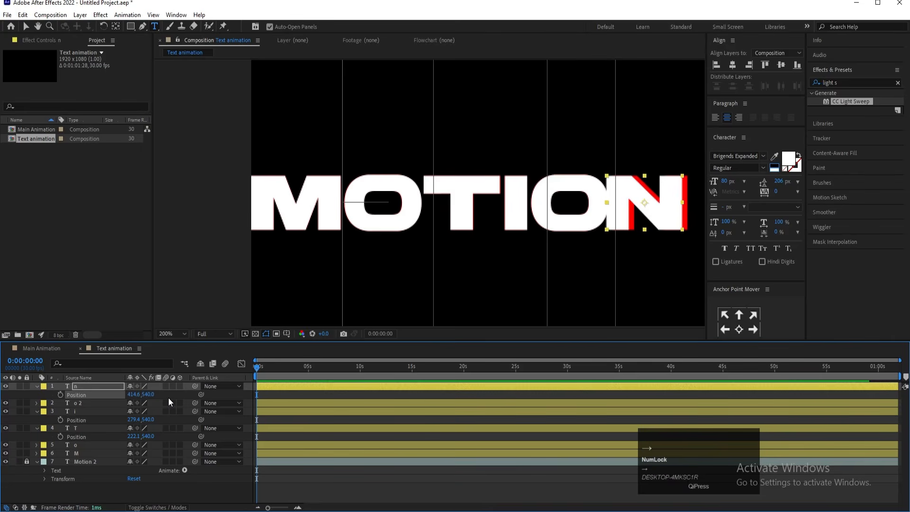
key(Right)
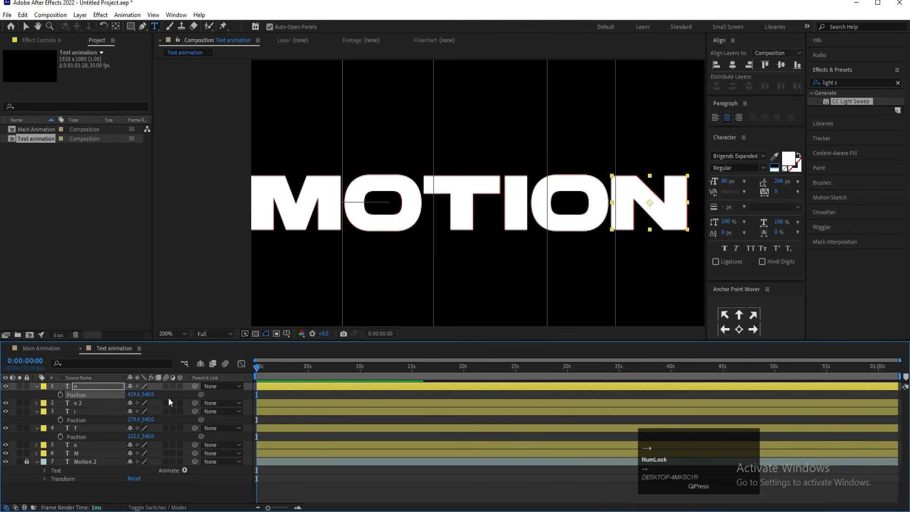
Step: Reveal the Position property of all six white letter layers, from M to n
click(175, 333)
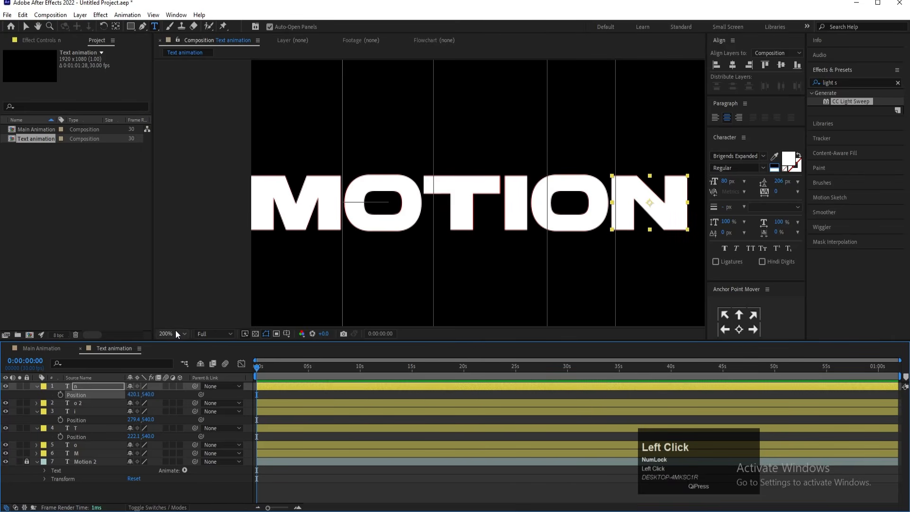
click(169, 158)
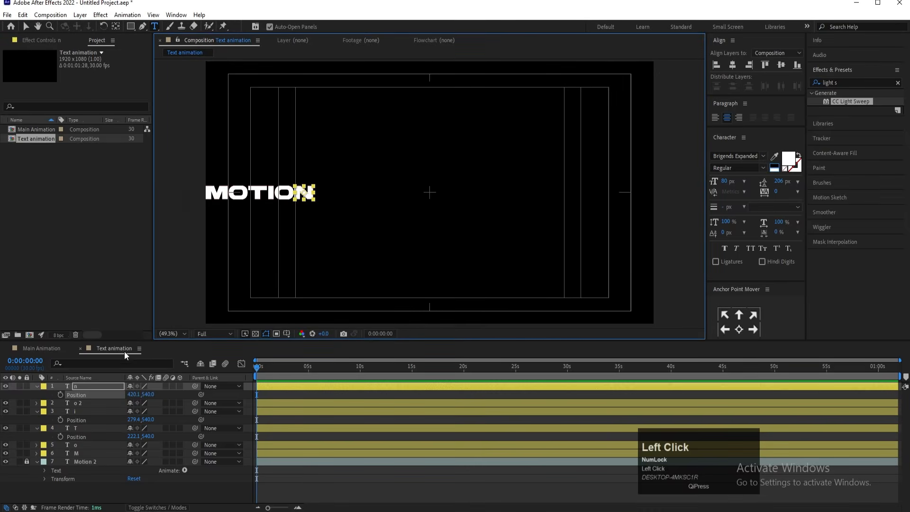
click(87, 454)
shift+click(75, 385)
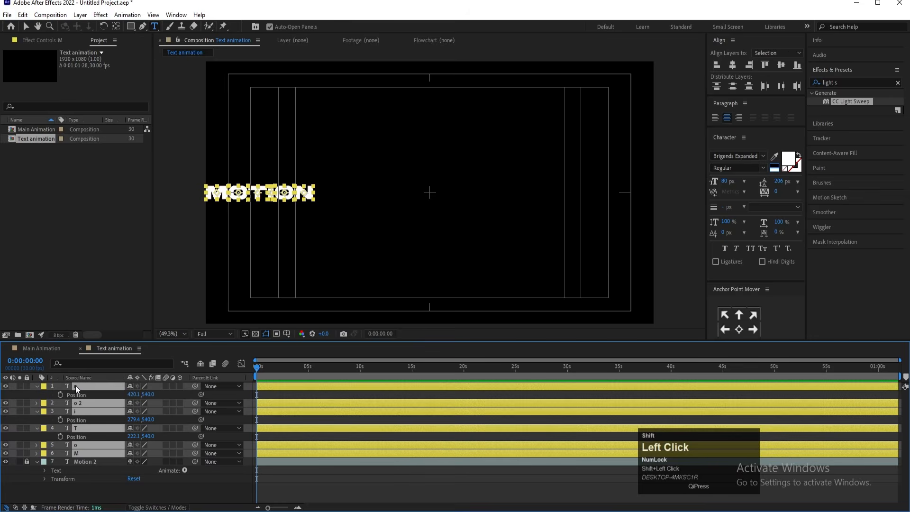
key(p)
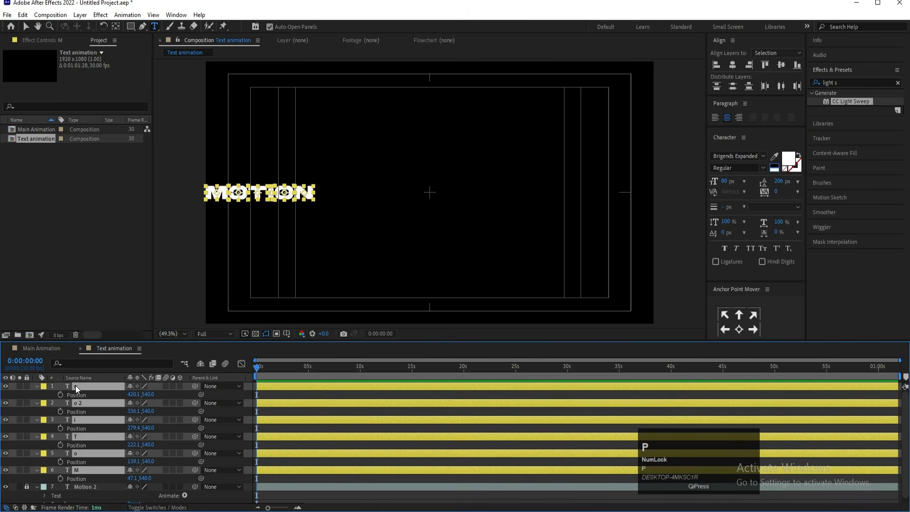
Step: Separate the Position property of all six letter layers into X and Y dimensions
click(77, 480)
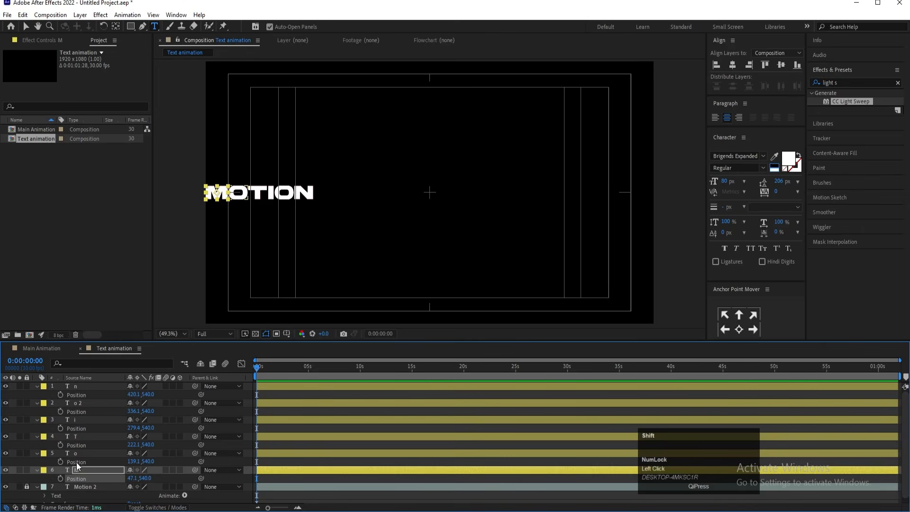
shift+click(76, 460)
shift+click(78, 439)
shift+click(78, 420)
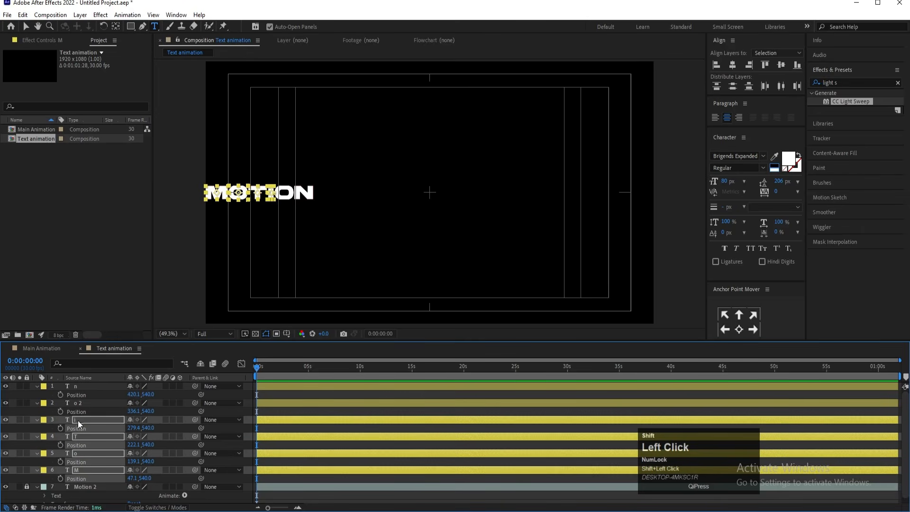
shift+click(78, 411)
shift+click(85, 397)
right_click(86, 396)
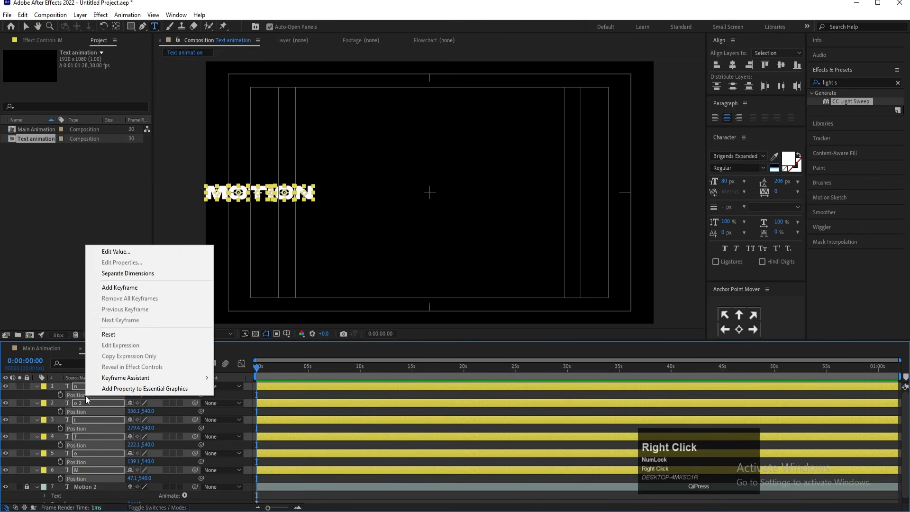
click(108, 273)
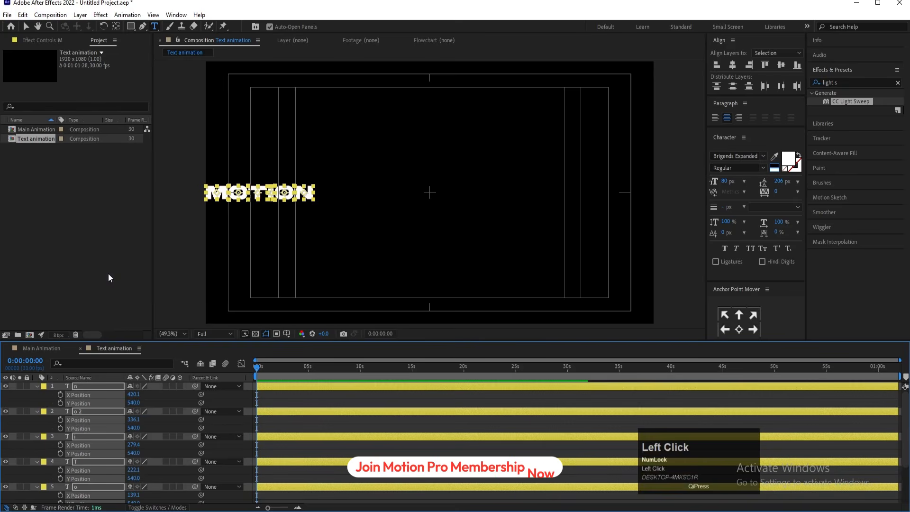
Step: Enable X and Y Position keyframing on all letter layers at the start of the composition
key(equal)
key(equal)
key(equal)
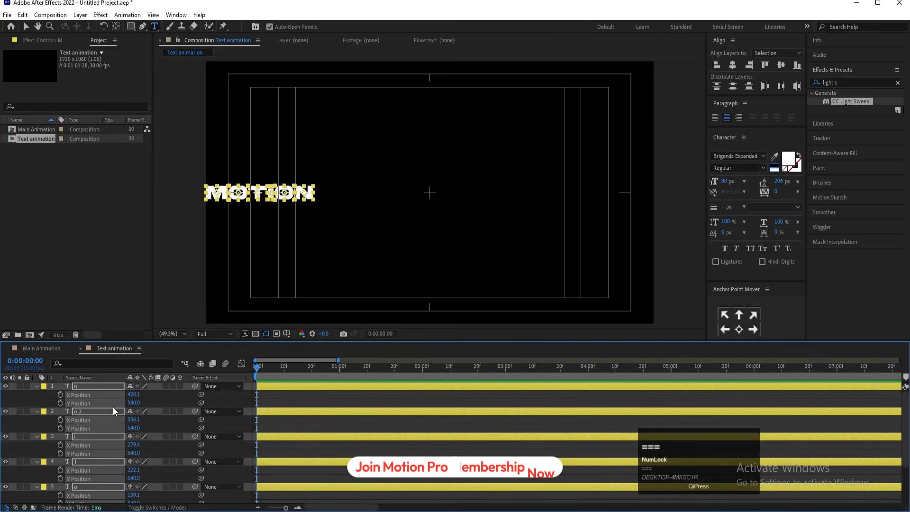
click(60, 395)
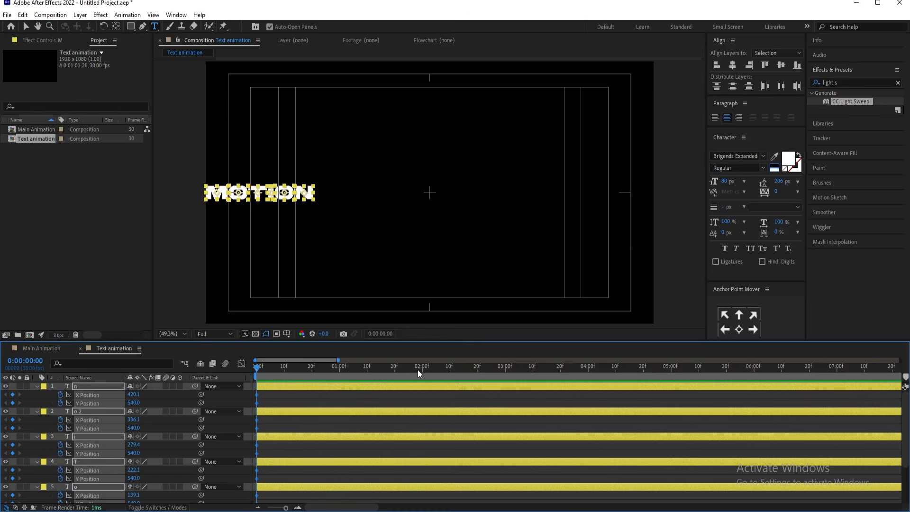
Step: Add X and Y Position keyframes at 3 seconds and shift the letters' starting X positions to the right side of the frame
drag(417, 370, 506, 371)
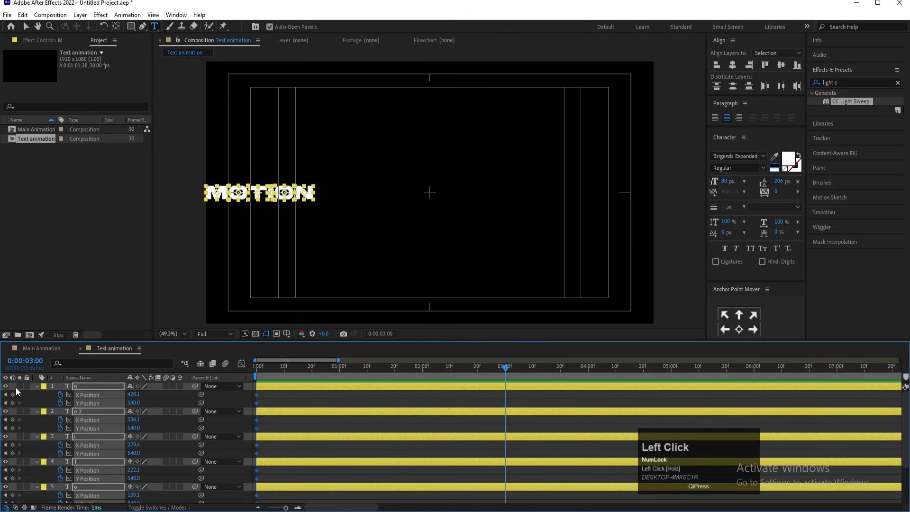
click(13, 394)
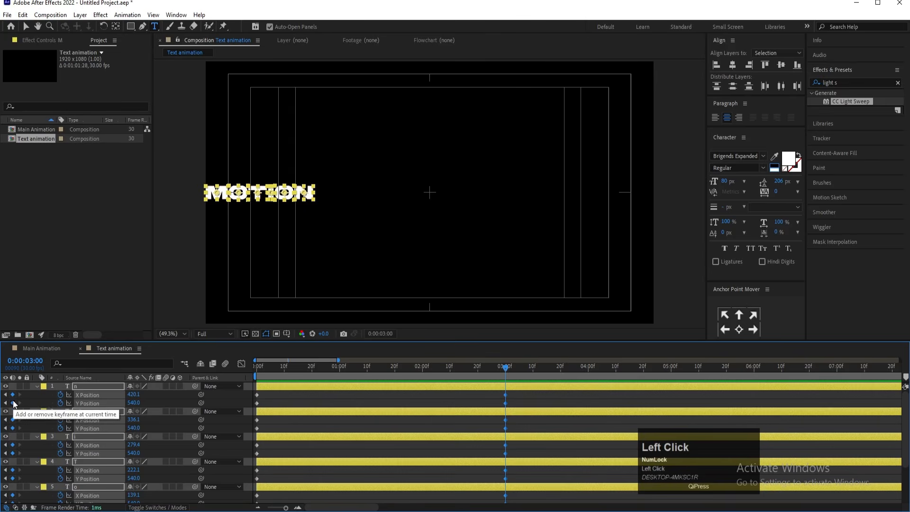
key(Home)
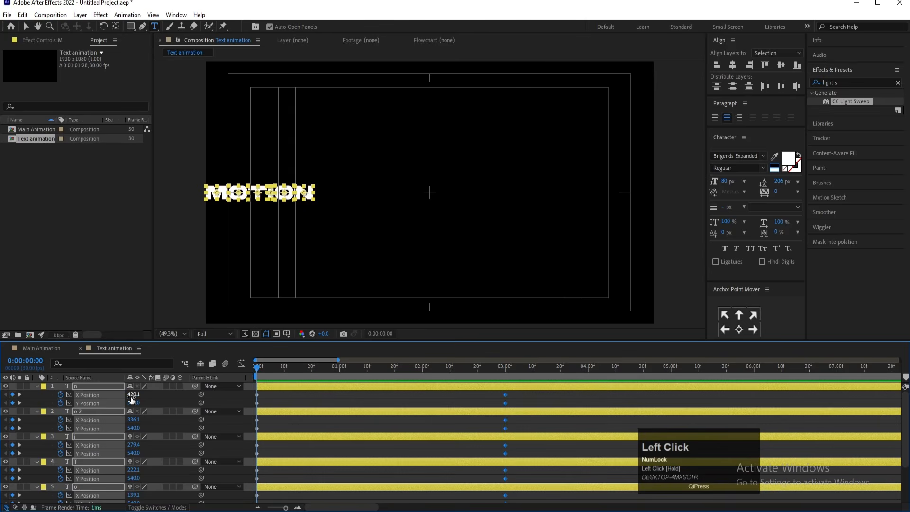
drag(132, 400, 791, 370)
Step: Add Y Position keyframes at 1 and 2 seconds on all six letter layers, keeping the value 540
click(338, 372)
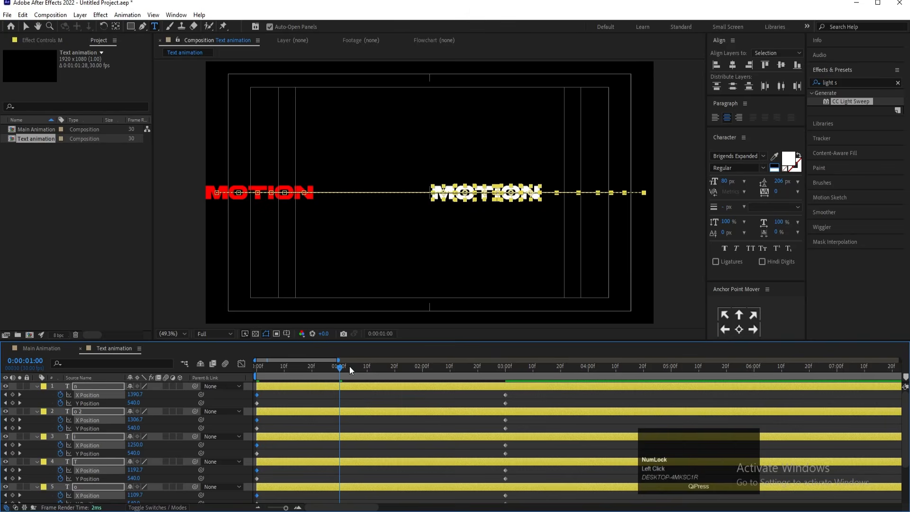
click(105, 405)
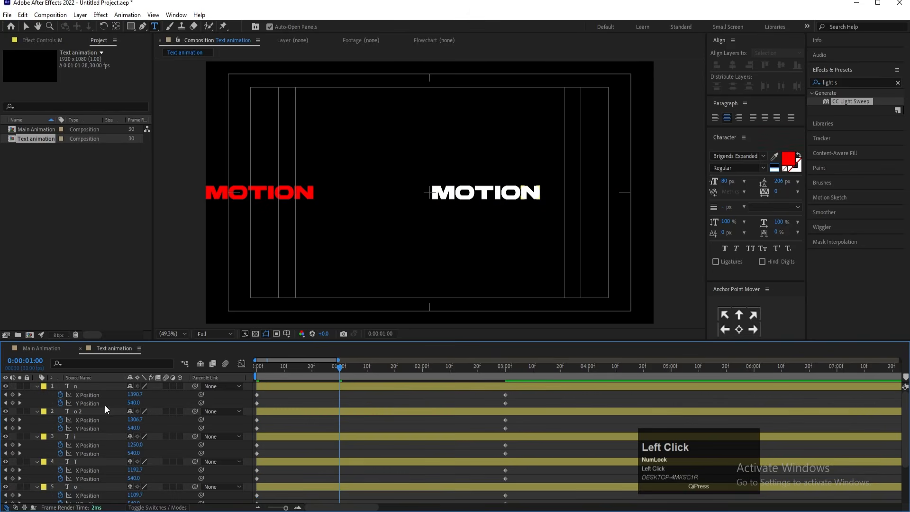
click(78, 387)
scroll(91, 417, down, 3)
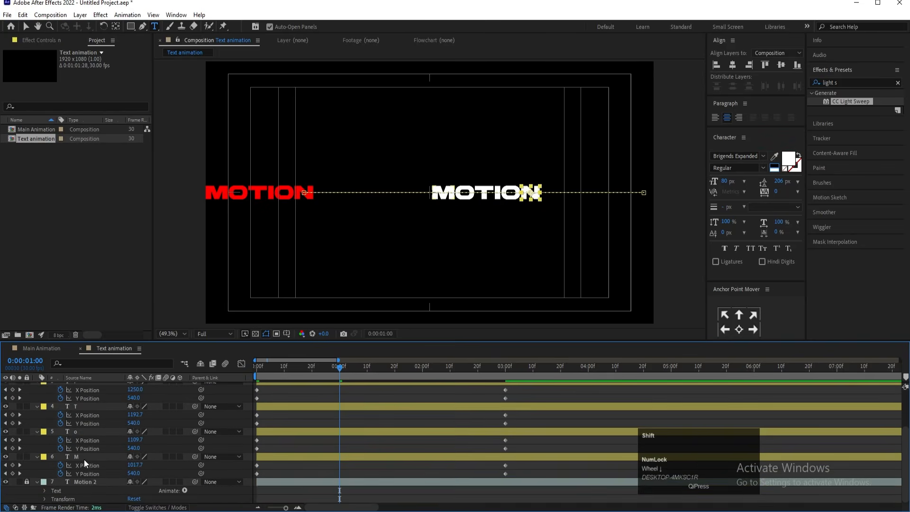
shift+click(77, 459)
click(13, 474)
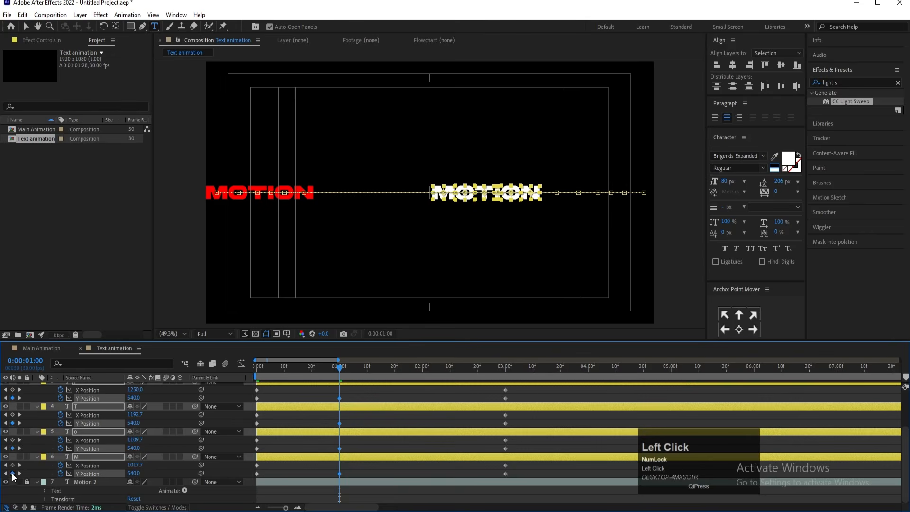
click(423, 370)
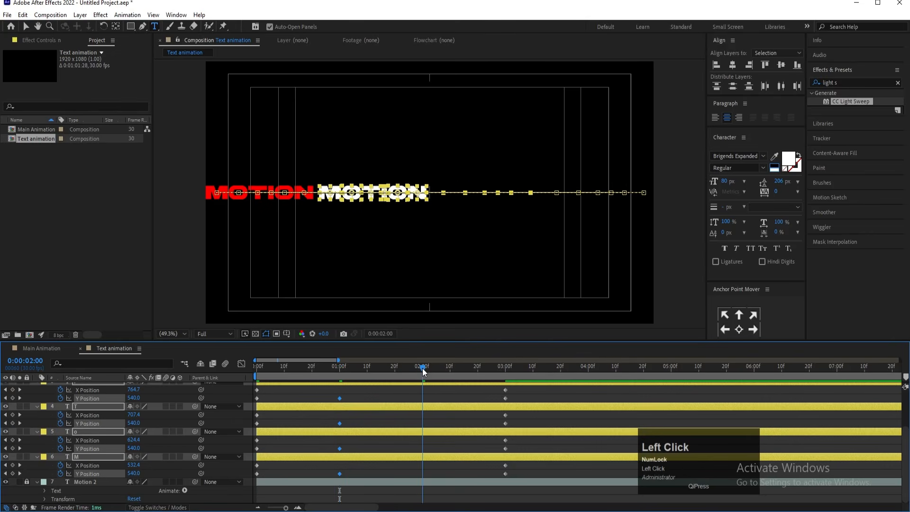
click(13, 473)
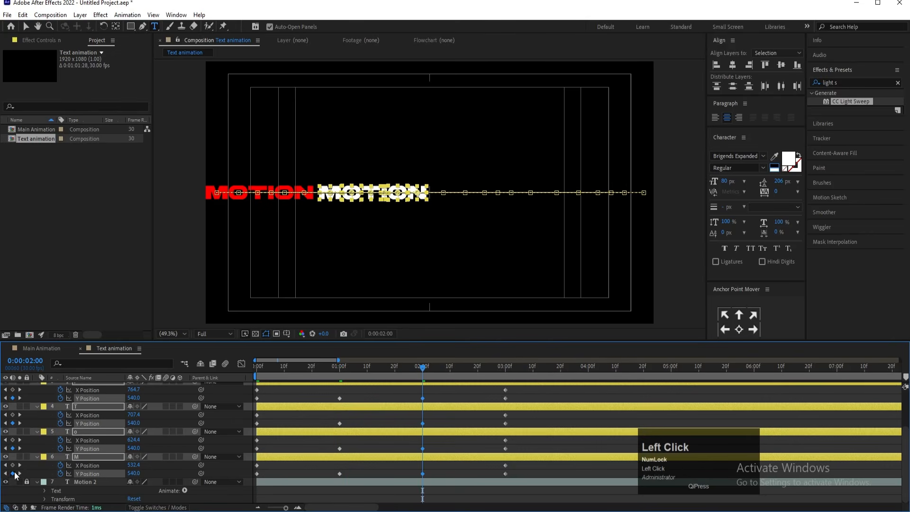
Step: Create bounce peaks for all letters by setting Y Position to 267 at 0:00:16 and 340 at 0:01:16
click(300, 368)
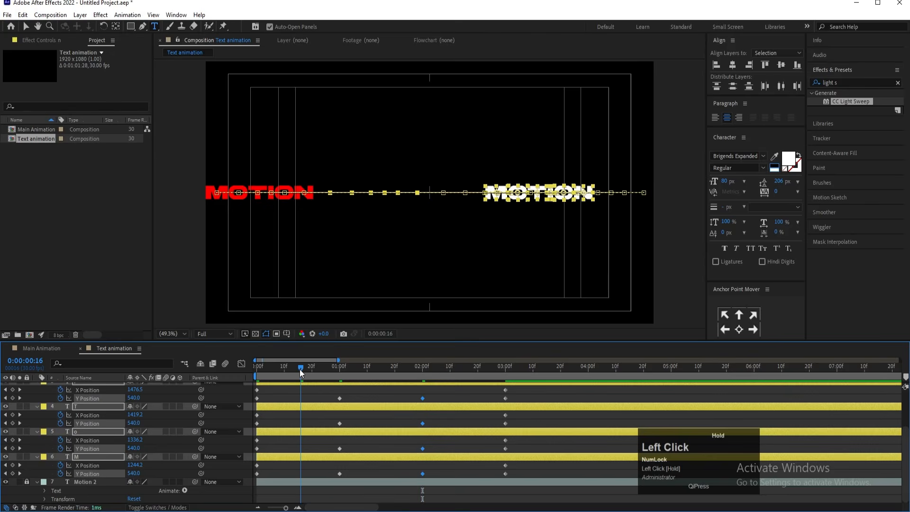
drag(134, 478, 2, 456)
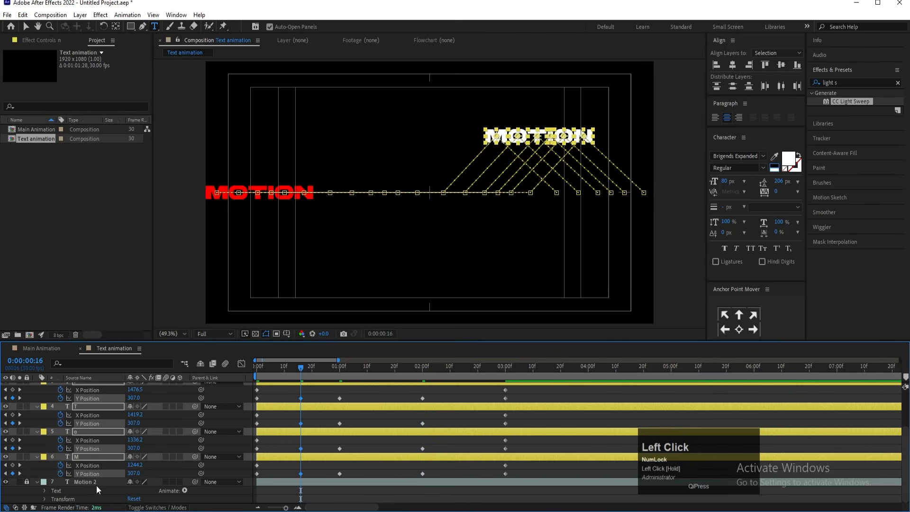
drag(134, 474, 108, 469)
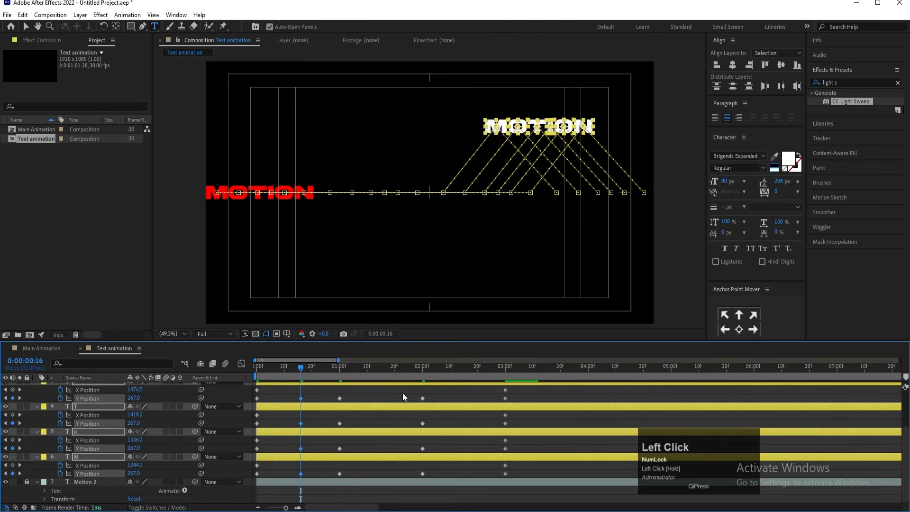
drag(383, 368, 379, 365)
drag(131, 472, 4, 430)
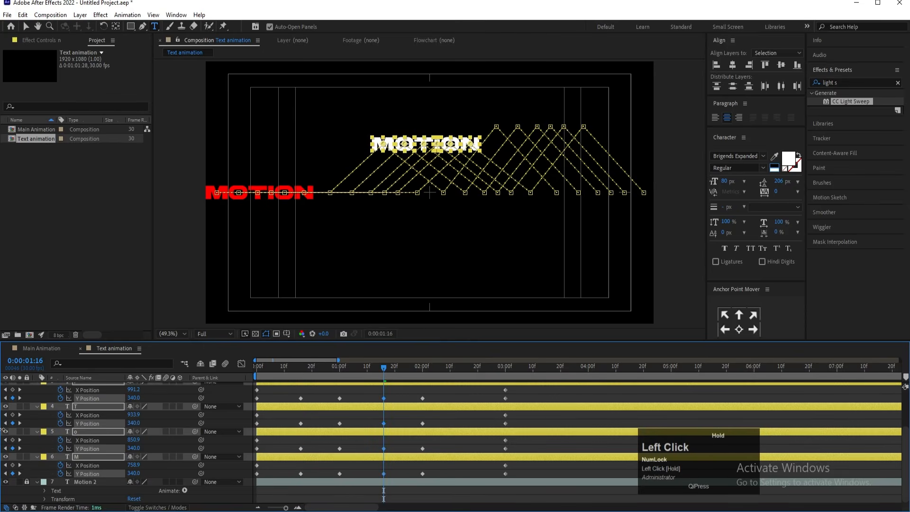
Step: Keyframe a lower bounce peak at 0:02:15 and raise the earlier peaks, setting Y Position to 185 at 0:00:16
click(462, 366)
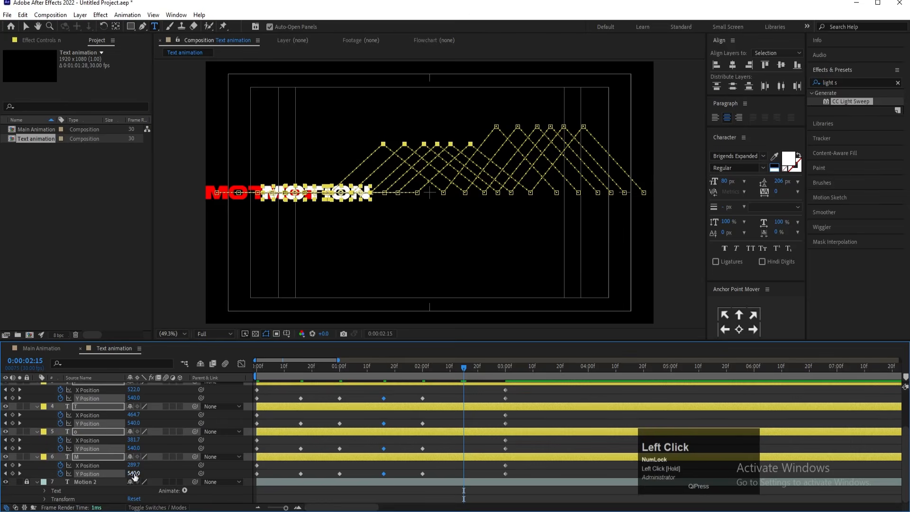
drag(134, 473, 31, 428)
drag(126, 471, 88, 461)
key(j)
key(j)
key(j)
key(j)
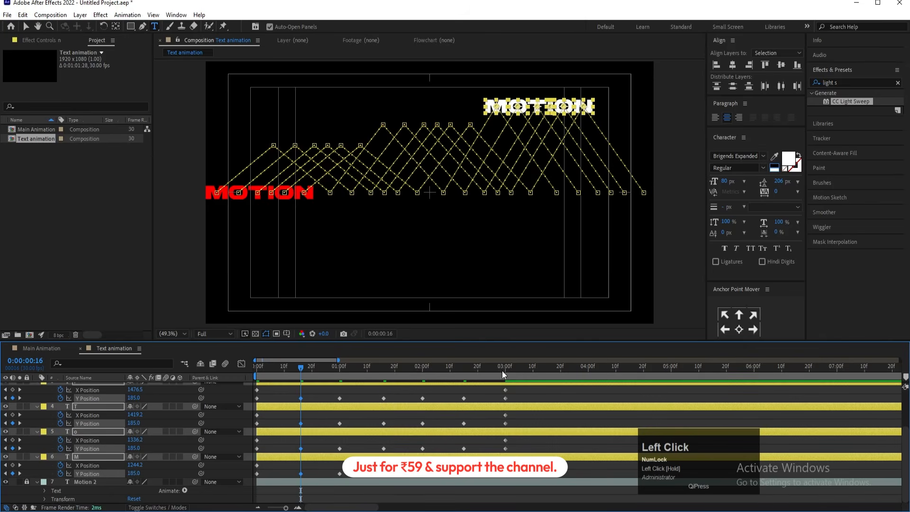
Step: Set the letters' Y Position to 478 at 0:03:16 for a small final bounce
drag(502, 371, 548, 369)
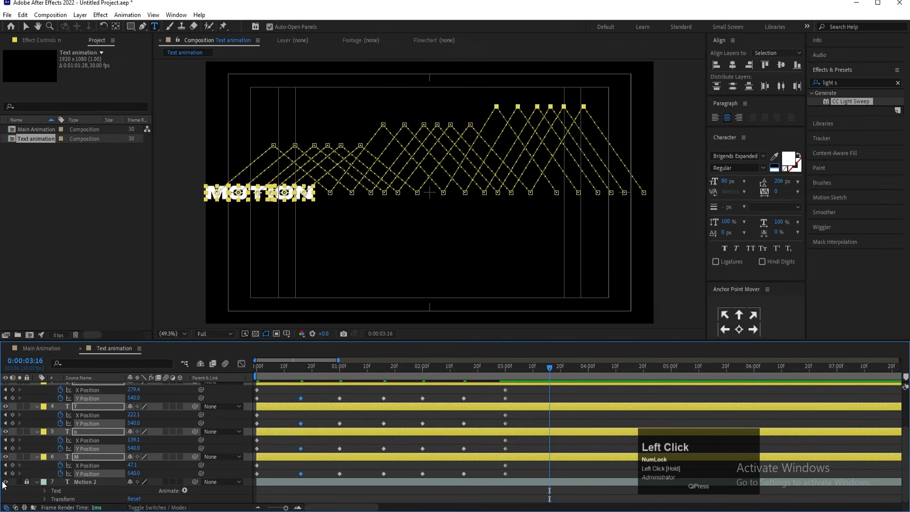
drag(133, 473, 101, 464)
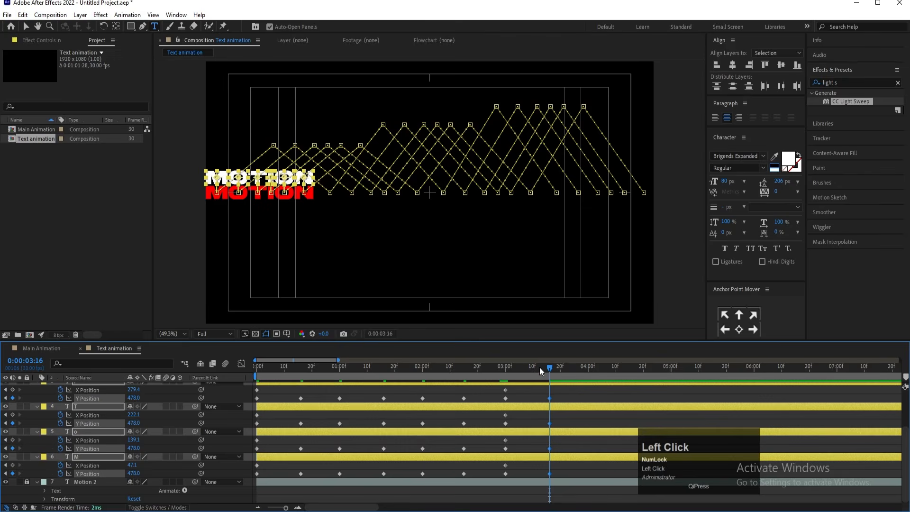
drag(539, 367, 530, 370)
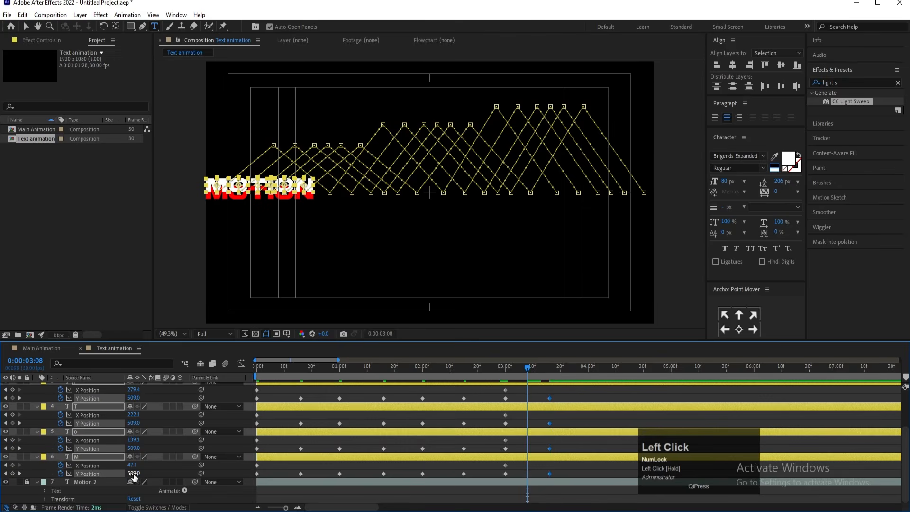
drag(133, 474, 114, 472)
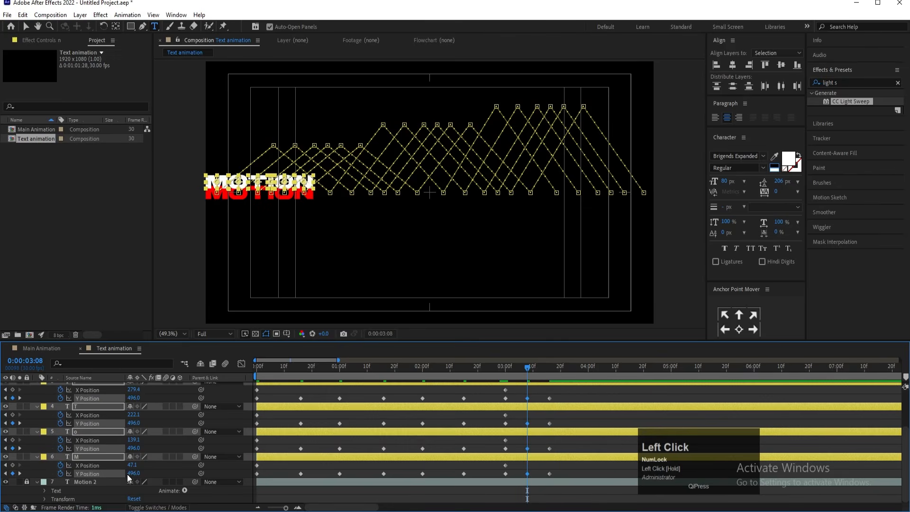
key(k)
key(ctrl+z)
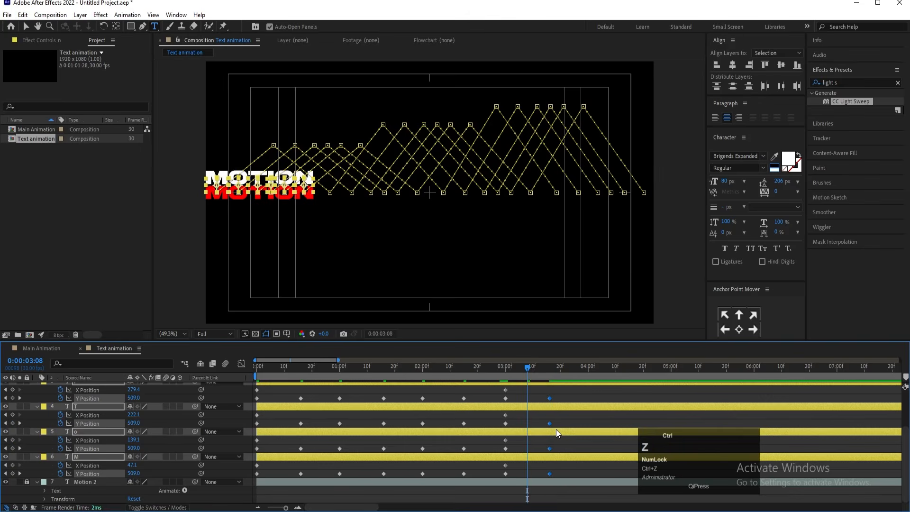
Step: Undo the final bounce keyframes at 0:03:16 and the raised heights of the letters' earlier bounce peaks
key(ctrl+z)
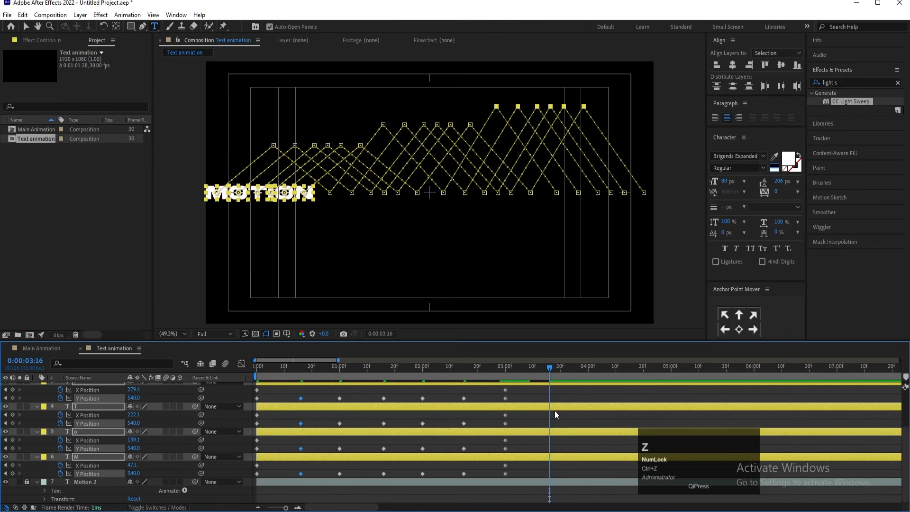
click(7, 474)
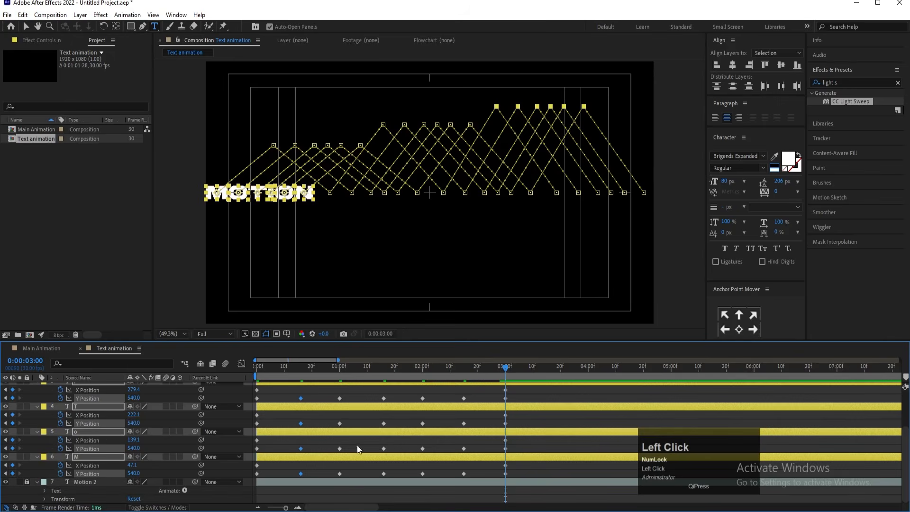
key(ctrl+z)
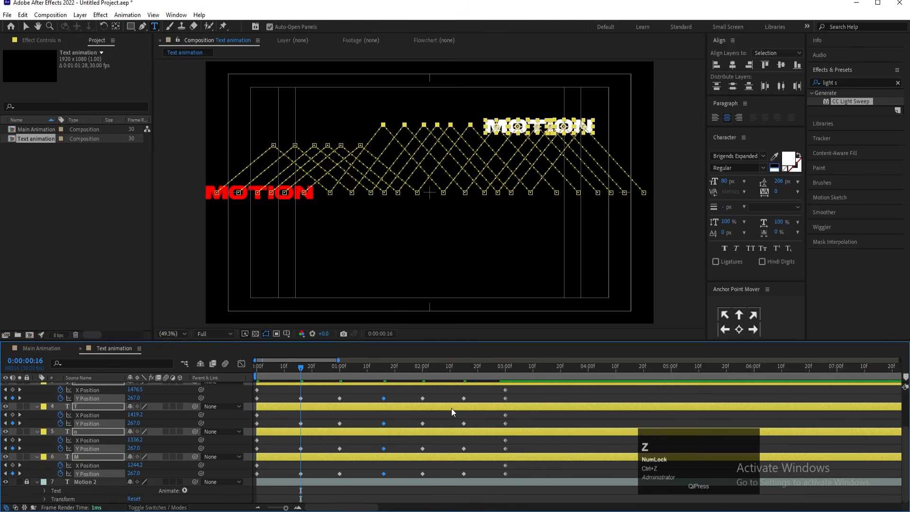
key(ctrl+z)
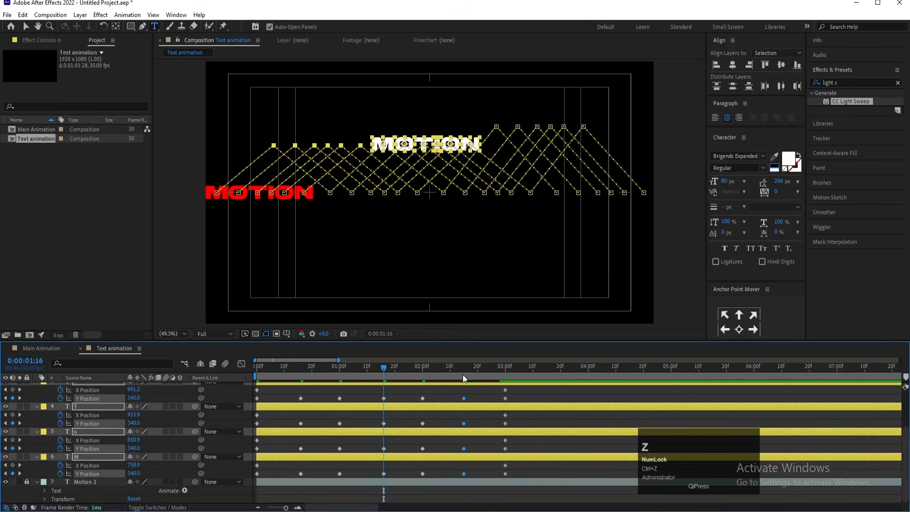
Step: Keyframe a small final bounce on all letter layers with Y Position 540 at 0:03:15 and 474 at 0:03:08
drag(463, 375, 546, 431)
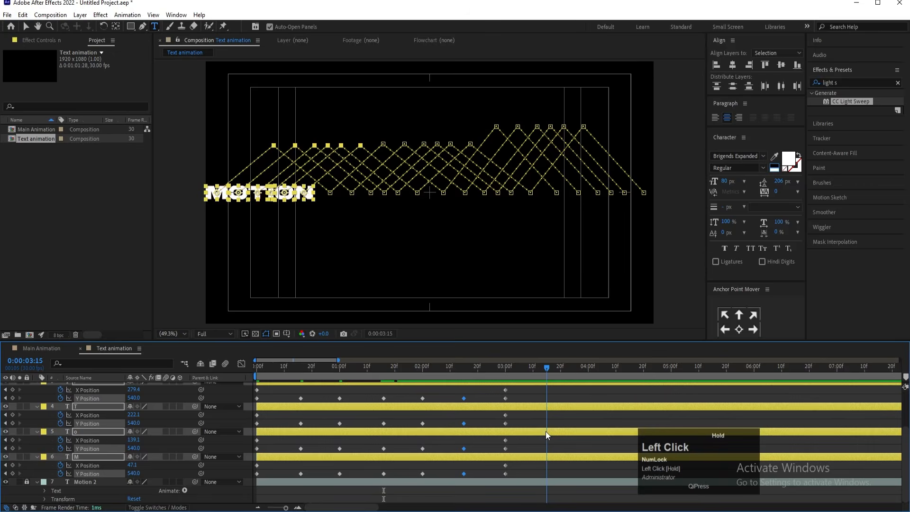
click(11, 451)
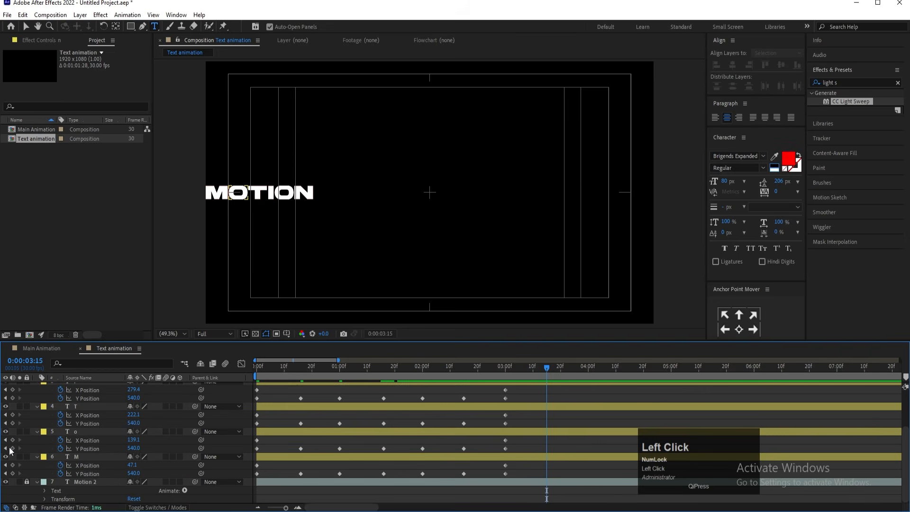
key(ctrl+a)
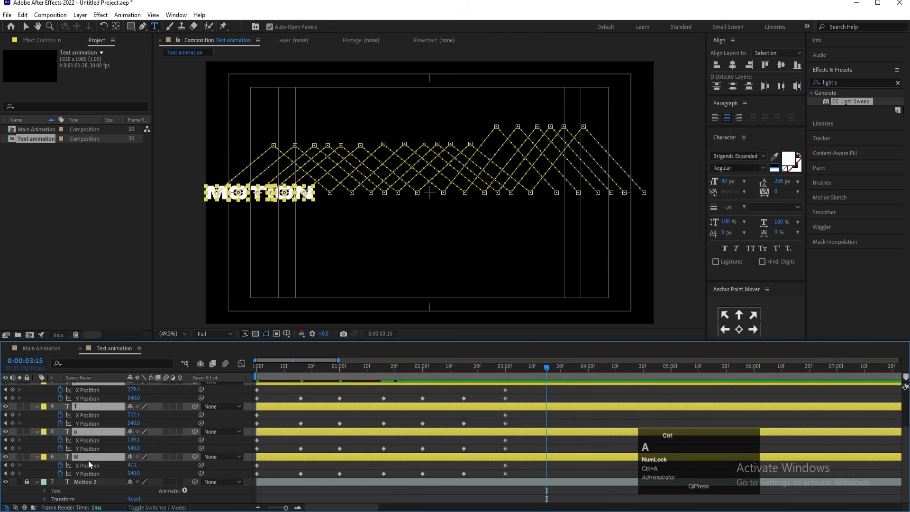
click(13, 473)
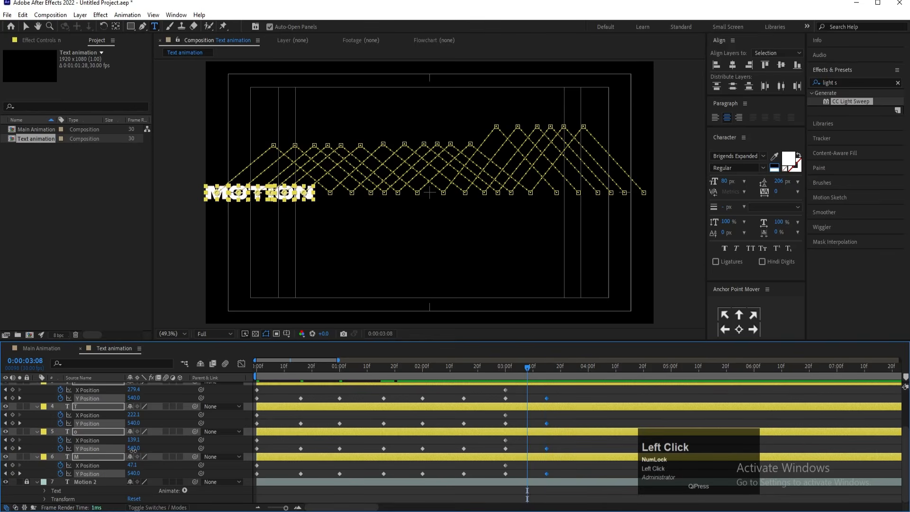
drag(133, 450, 102, 451)
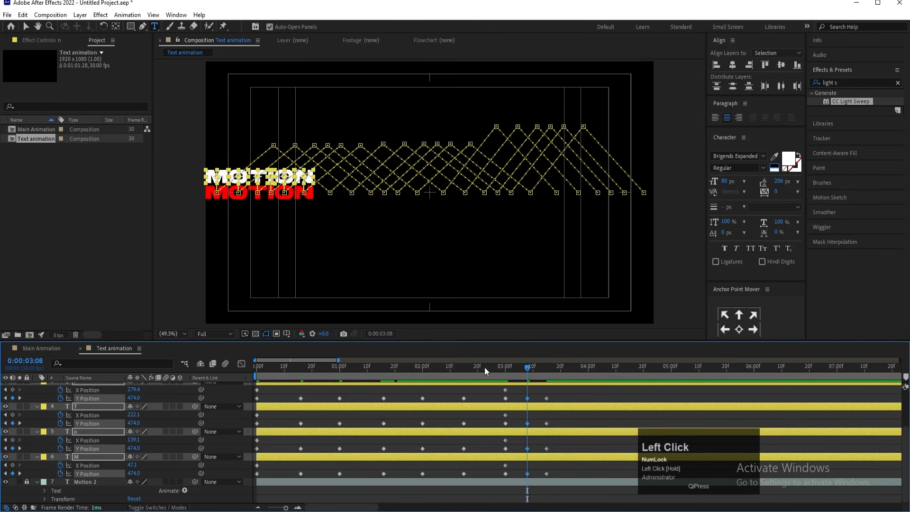
Step: Filter the timeline properties by "y" and apply Easy Ease to all Y Position keyframes of the six letter layers
drag(485, 367, 122, 424)
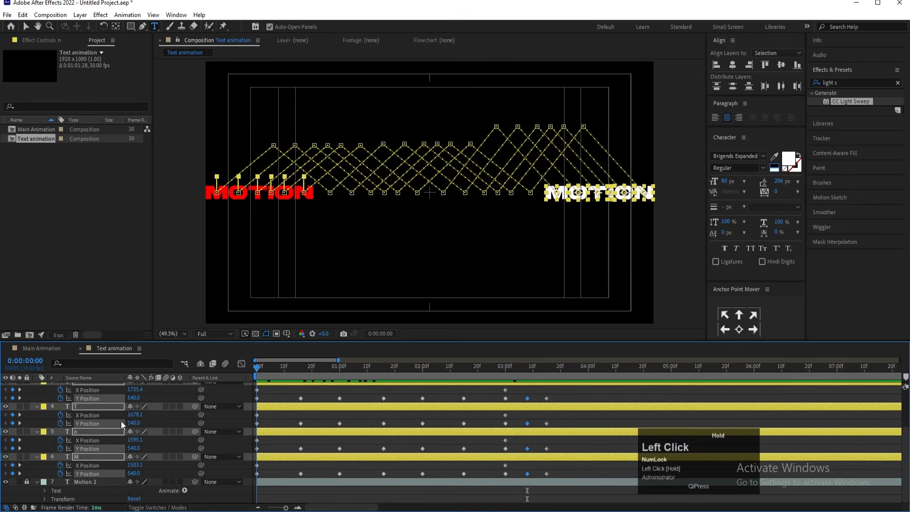
click(75, 361)
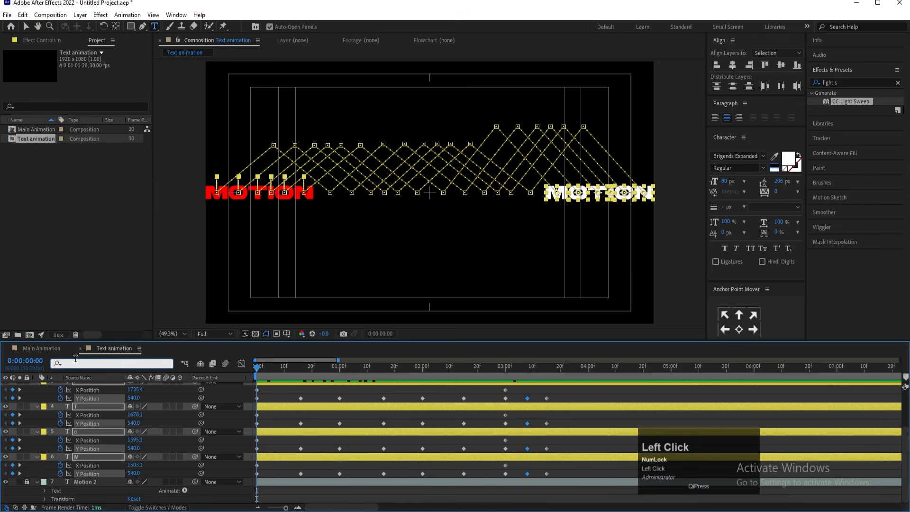
text(y)
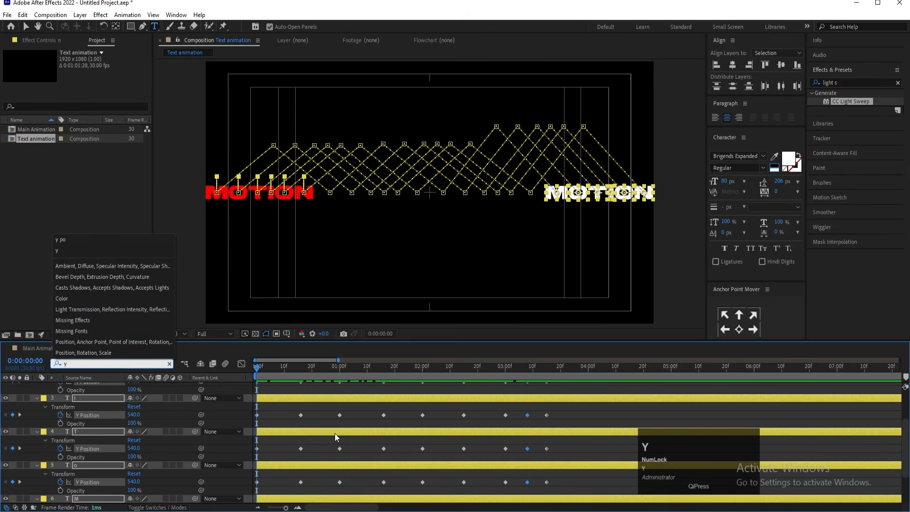
scroll(335, 434, down, 1)
click(564, 467)
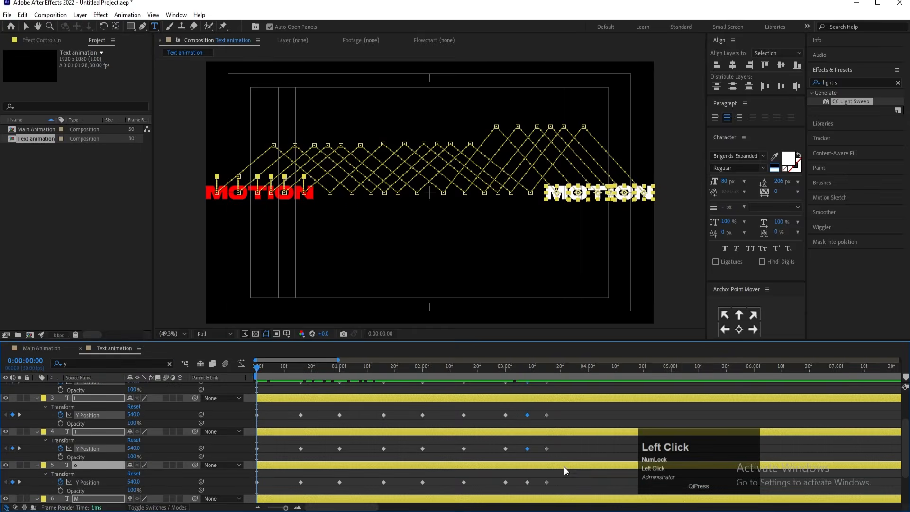
scroll(568, 479, up, 2)
drag(565, 472, 119, 178)
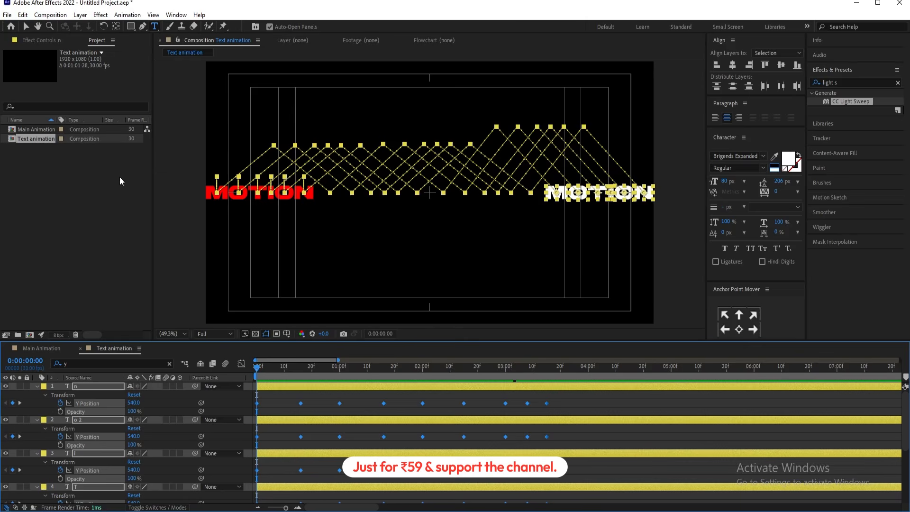
key(F9)
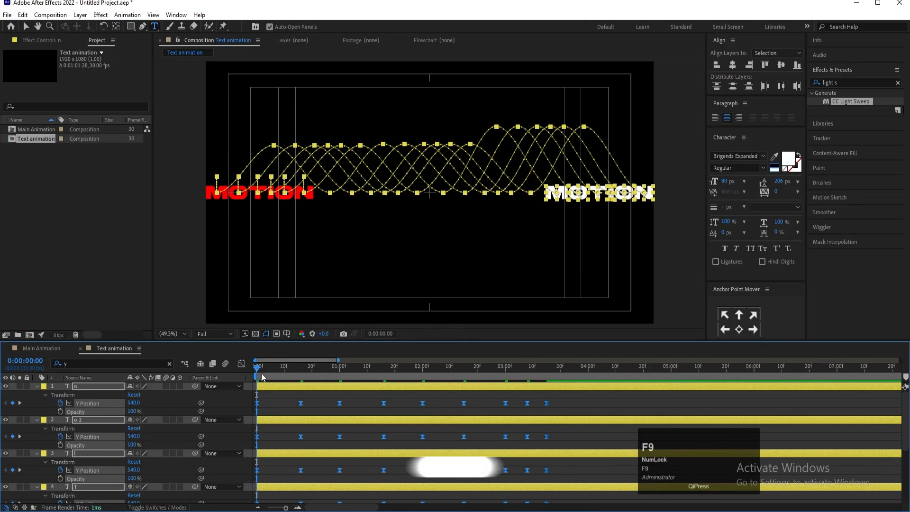
Step: In the speed graph, lengthen the eases around the first bounce peak at 0:00:16 and shorten those at its start and 1-second landing
click(242, 363)
right_click(349, 405)
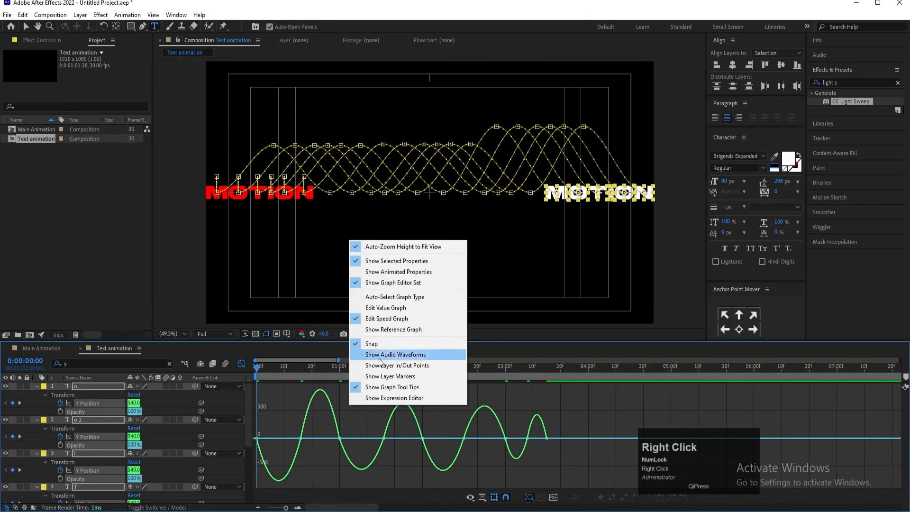
click(286, 410)
drag(286, 409, 289, 435)
key(=)
drag(320, 399, 383, 459)
drag(361, 417, 410, 417)
drag(286, 407, 229, 463)
drag(271, 438, 263, 437)
drag(449, 401, 419, 438)
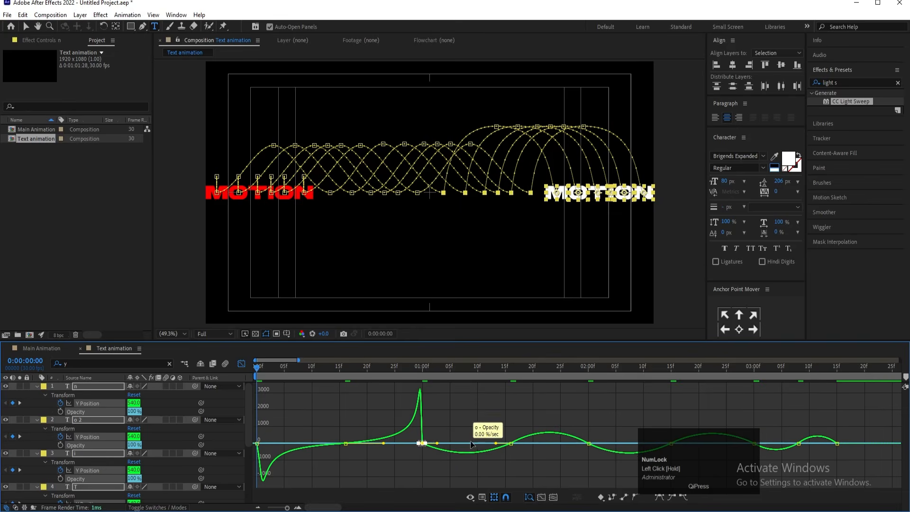
Step: Reshape the letters' second bounce between 1 and 2 seconds with sharp speed at the ground and a slow peak at 0:01:16
drag(494, 417, 434, 443)
drag(433, 418, 426, 446)
drag(533, 412, 571, 444)
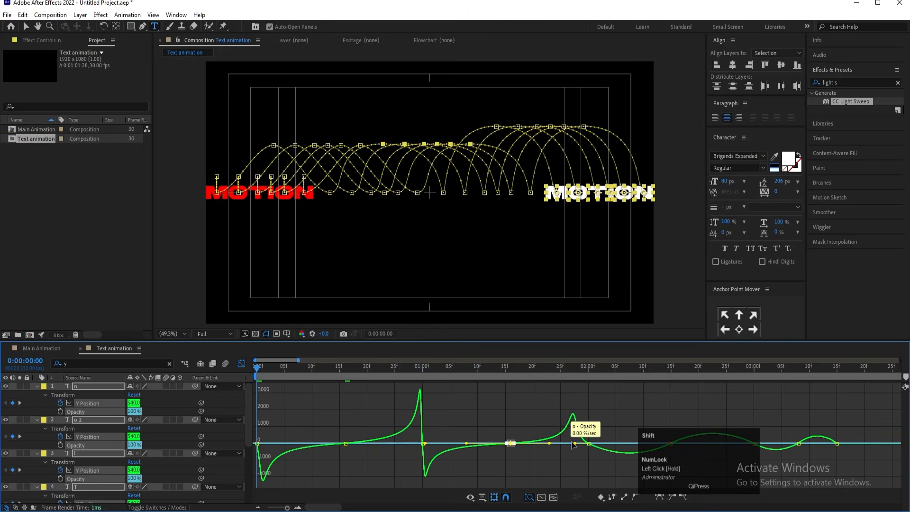
drag(614, 417, 585, 445)
Step: Reshape the third bounce between 2 and 3 seconds with long eases at its peak and short eases at both ground keyframes
drag(331, 508, 338, 509)
drag(414, 451, 388, 460)
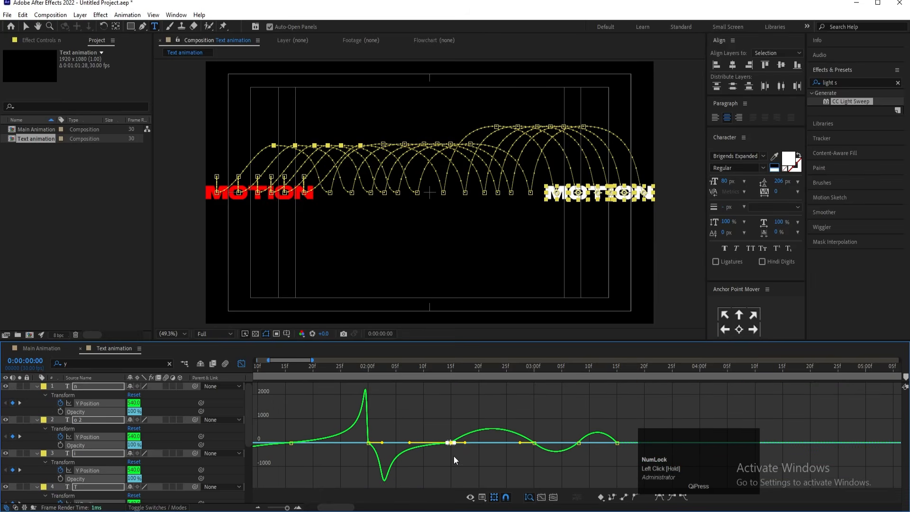
drag(465, 442, 529, 442)
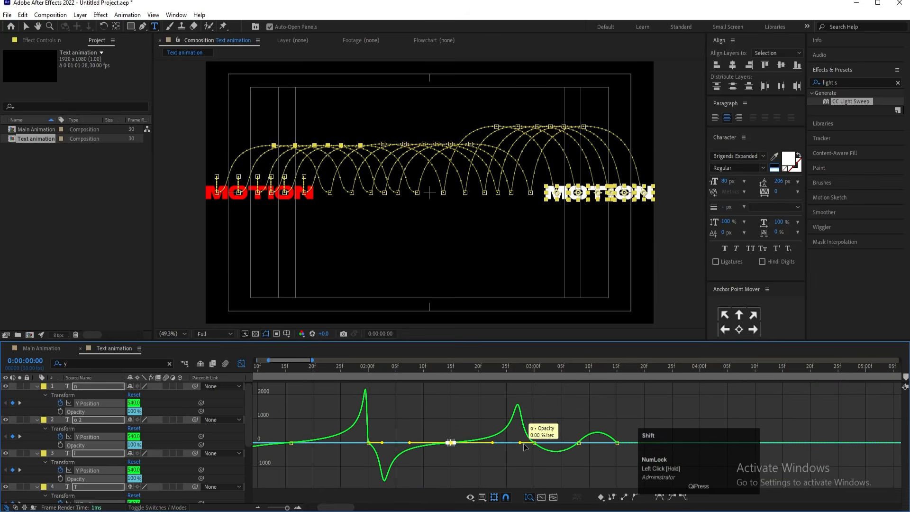
drag(390, 422, 342, 468)
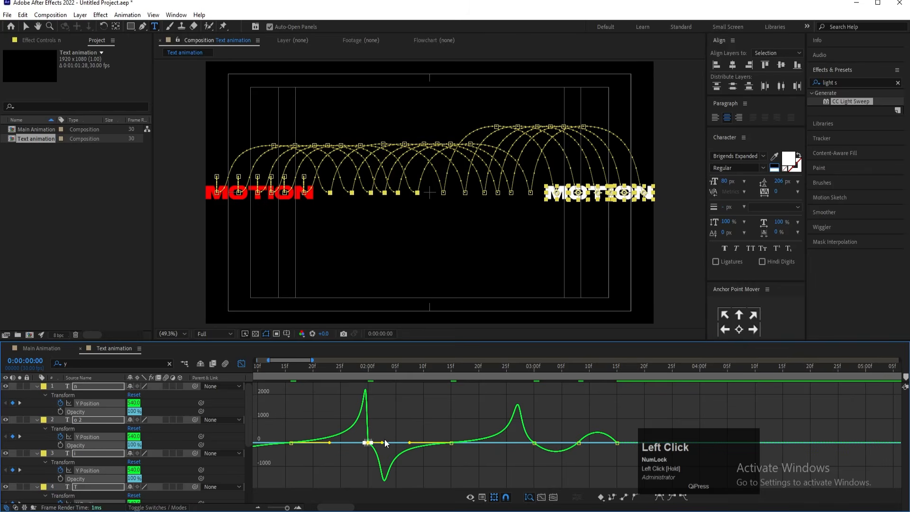
click(382, 438)
drag(389, 421, 372, 442)
drag(536, 407, 528, 438)
Step: Shape the final small bounce between 0:03:00 and 0:03:15 with long eases at its 0:03:08 peak and short ground eases
click(566, 370)
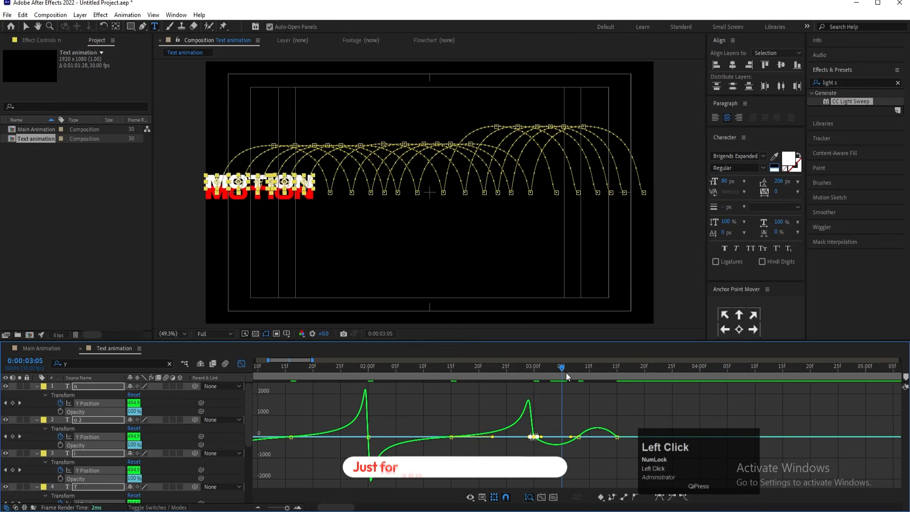
drag(567, 396, 595, 477)
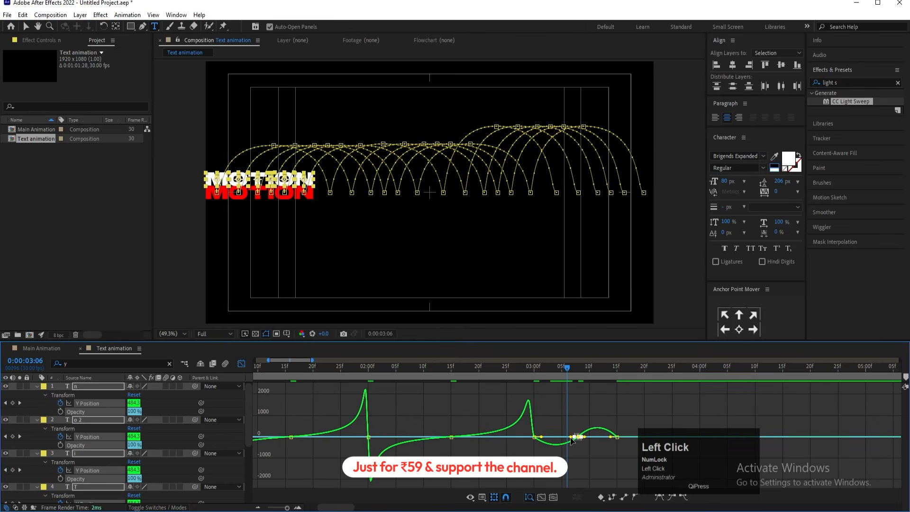
drag(571, 437, 587, 477)
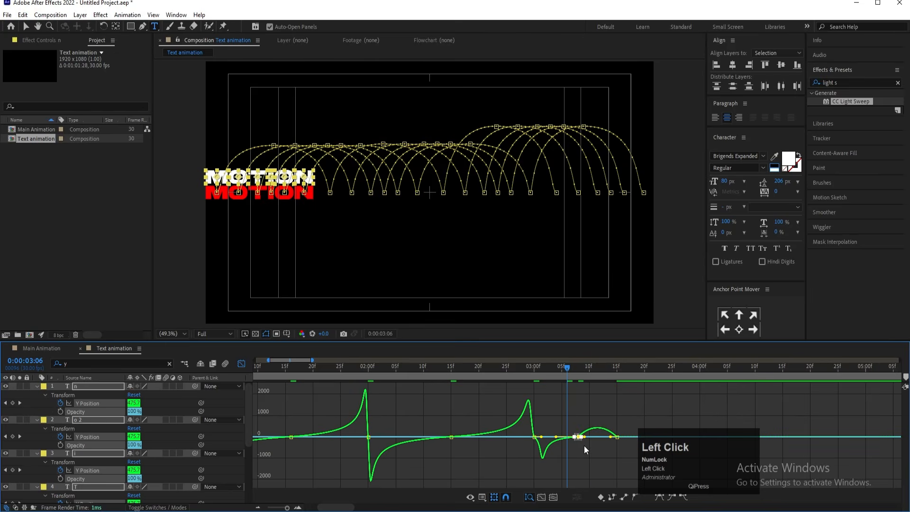
drag(585, 437, 610, 436)
drag(541, 417, 504, 471)
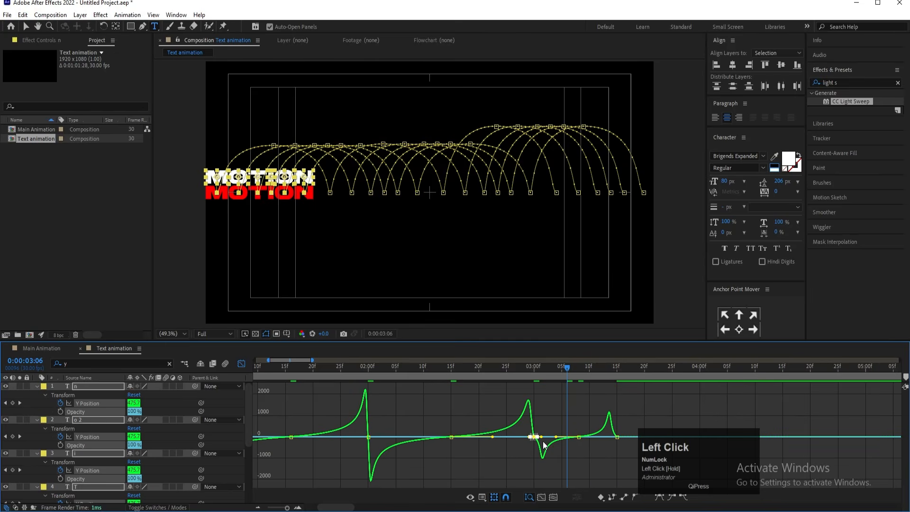
drag(541, 437, 536, 437)
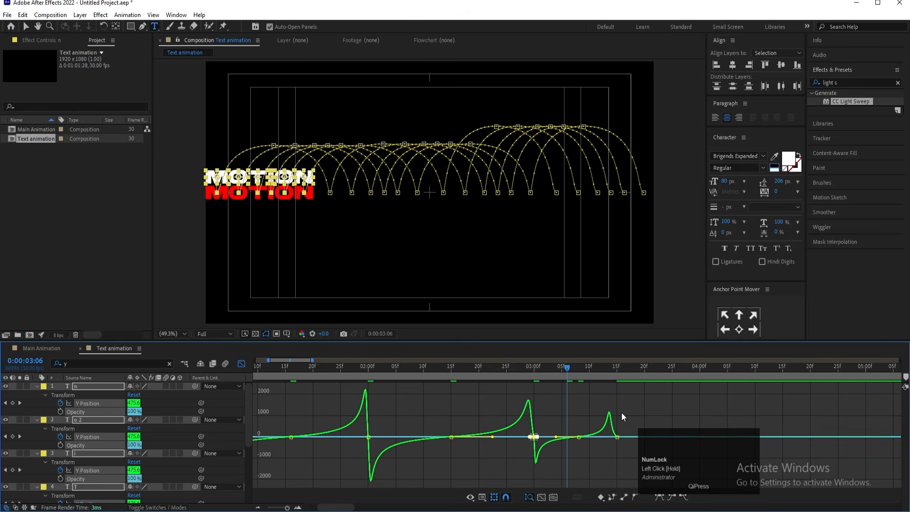
drag(623, 410, 599, 440)
Step: Return to the layer view of the timeline and preview the bouncing letters from the start
key(minus)
key(minus)
key(minus)
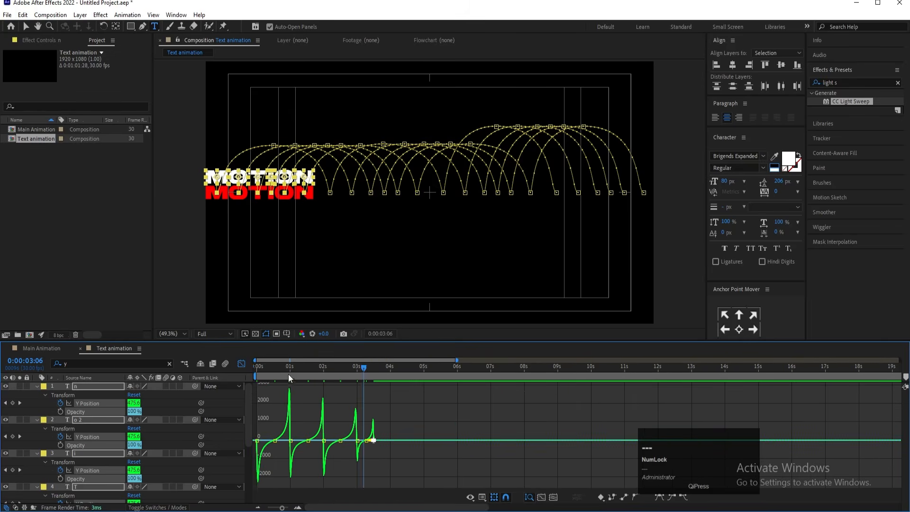
drag(288, 371, 215, 382)
click(242, 364)
key(space)
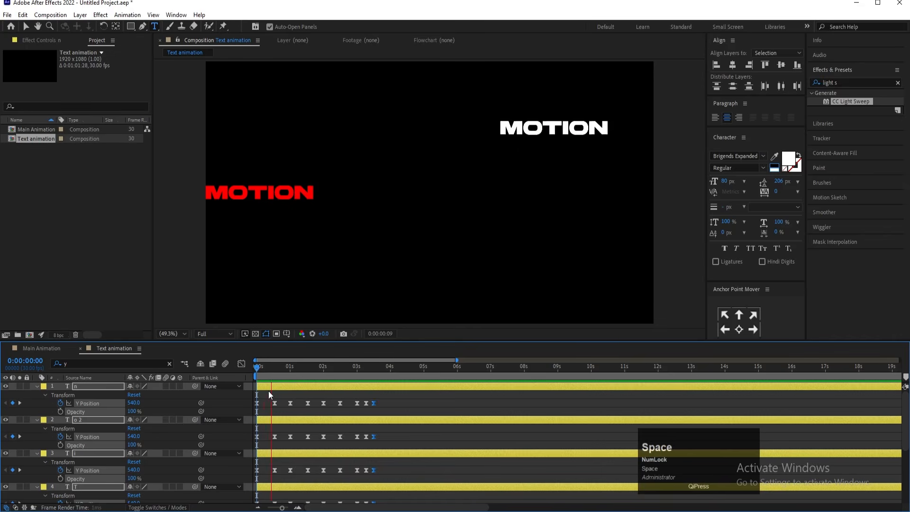
click(359, 375)
key(space)
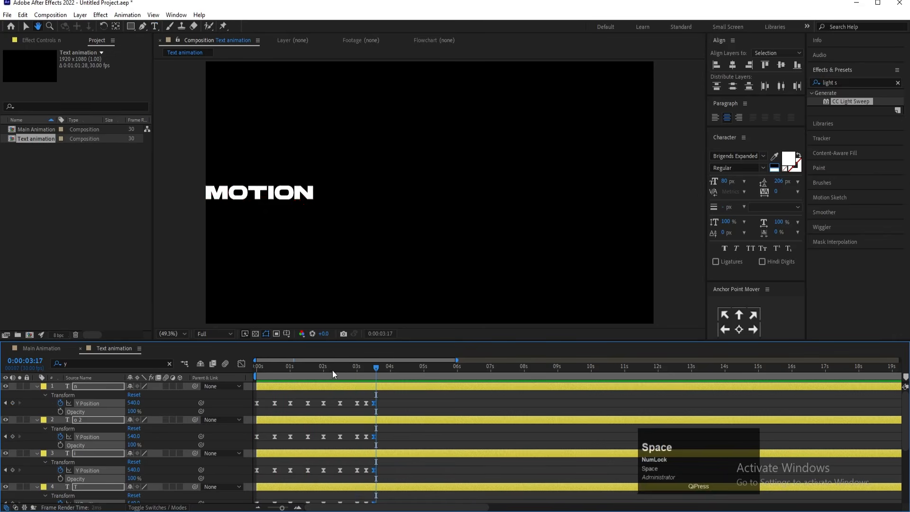
Step: Add a starting Rotation keyframe to all six letter layers at 0:00:00
drag(328, 371, 148, 373)
key(r)
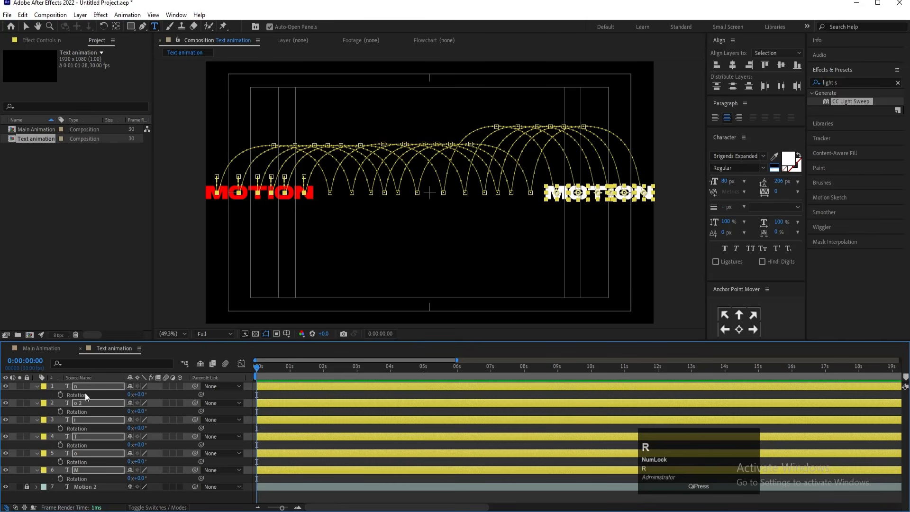
click(62, 391)
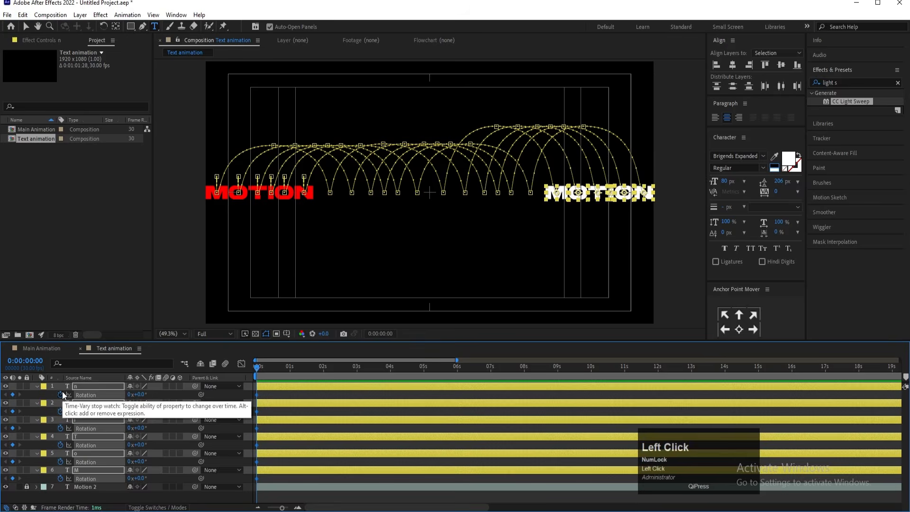
Step: Set the Rotation of all letters to -3 full revolutions at 0:03:00 and return to the start of the timeline
key(u)
key(k)
click(351, 365)
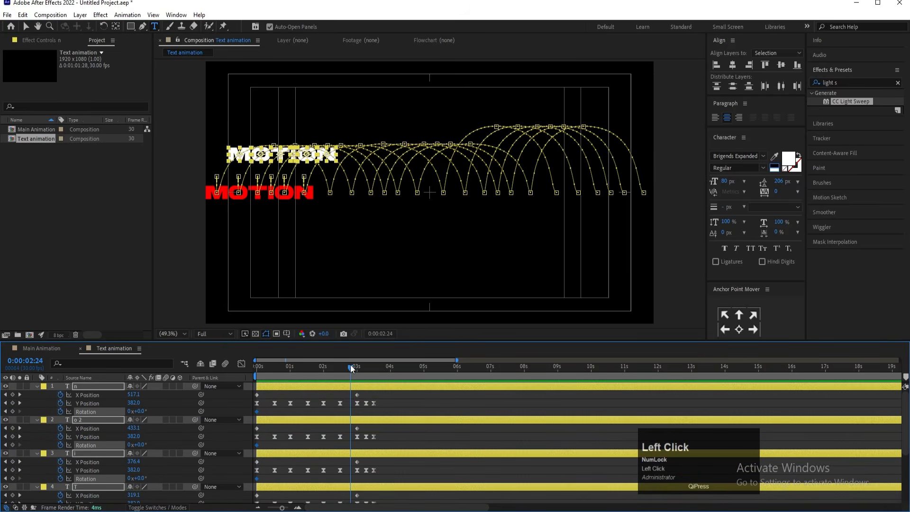
key(k)
click(127, 411)
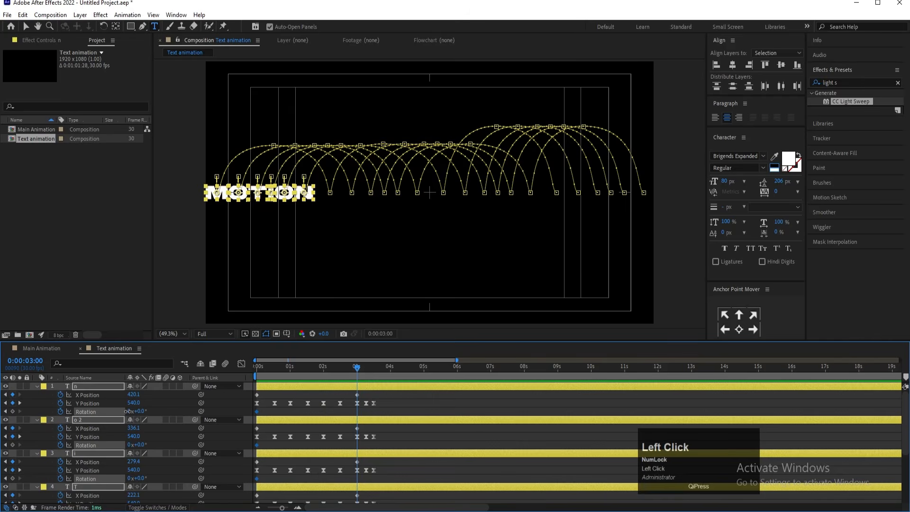
text(-)
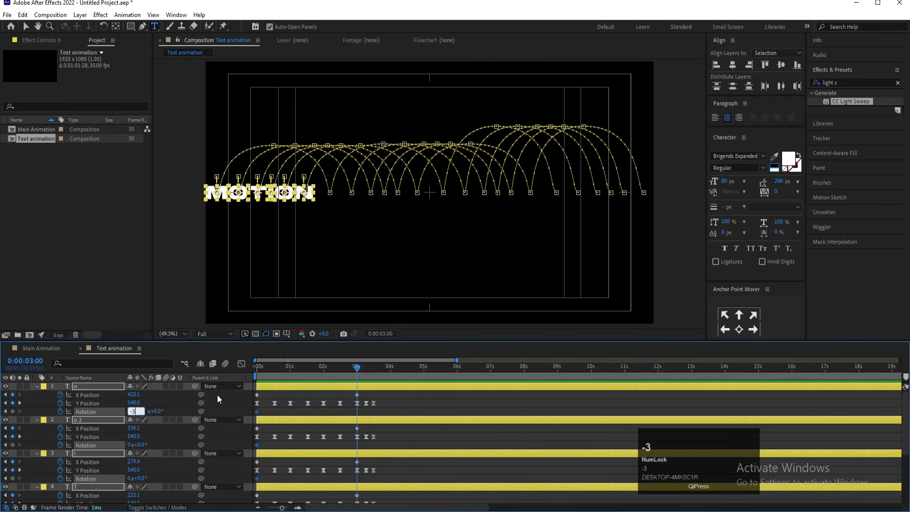
text(3)
key(Return)
click(246, 377)
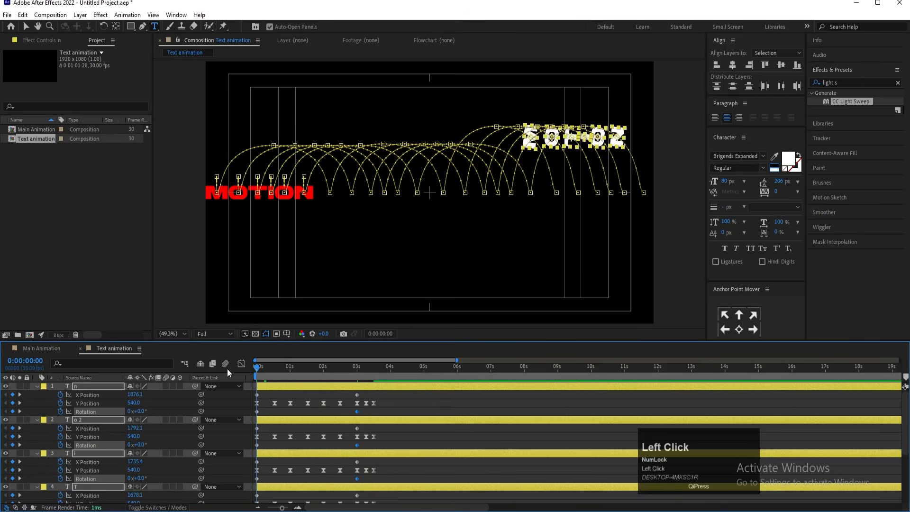
Step: Preview the rotating letters, enable motion blur on all six letter layers and return to the start of the timeline
key(space)
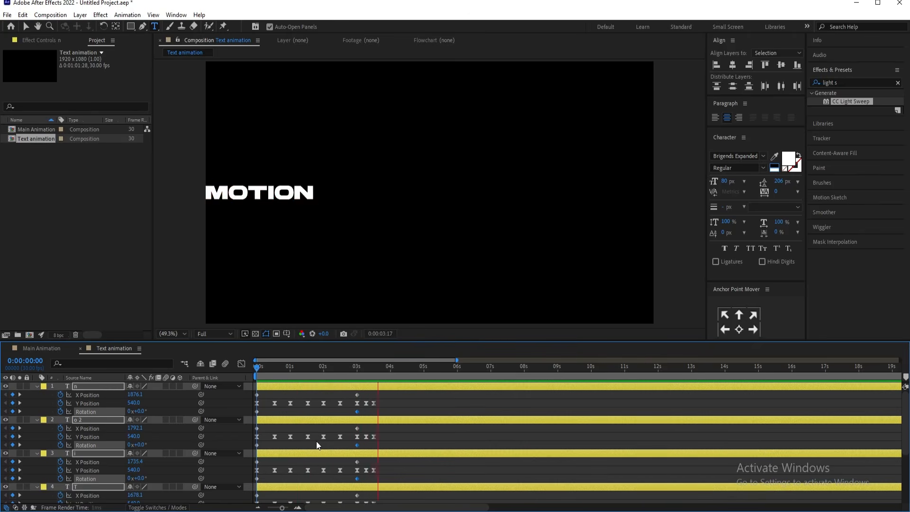
key(space)
key(ctrl+a)
click(166, 384)
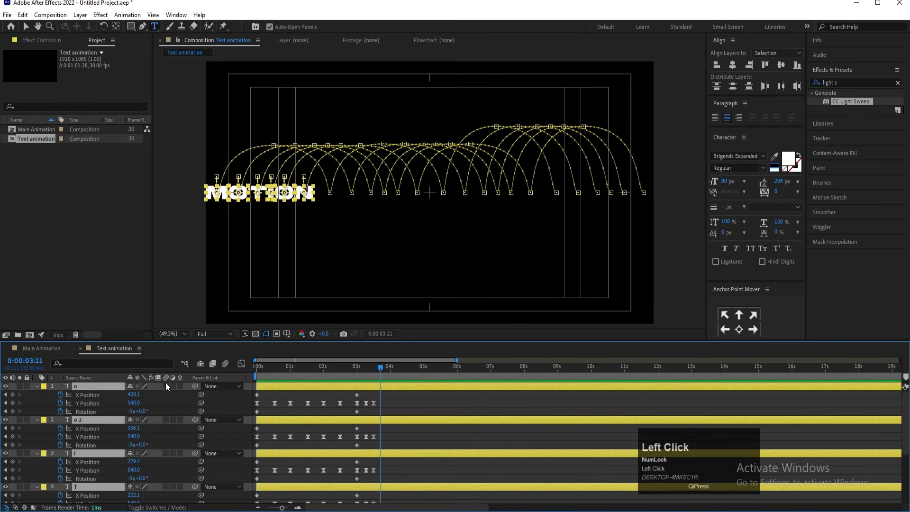
drag(278, 370, 203, 377)
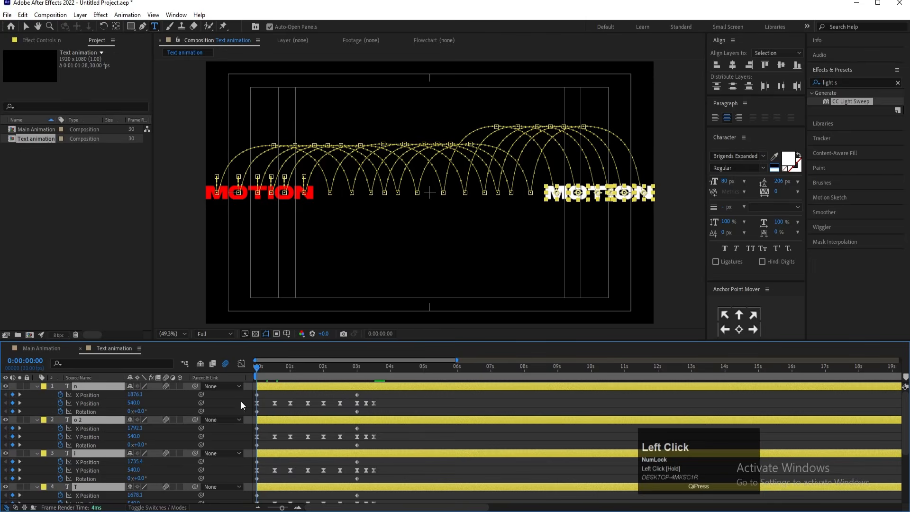
Step: Collapse the letter layers' properties and trim the end of all six letter layers at 0:00:00:05
click(269, 393)
key(u)
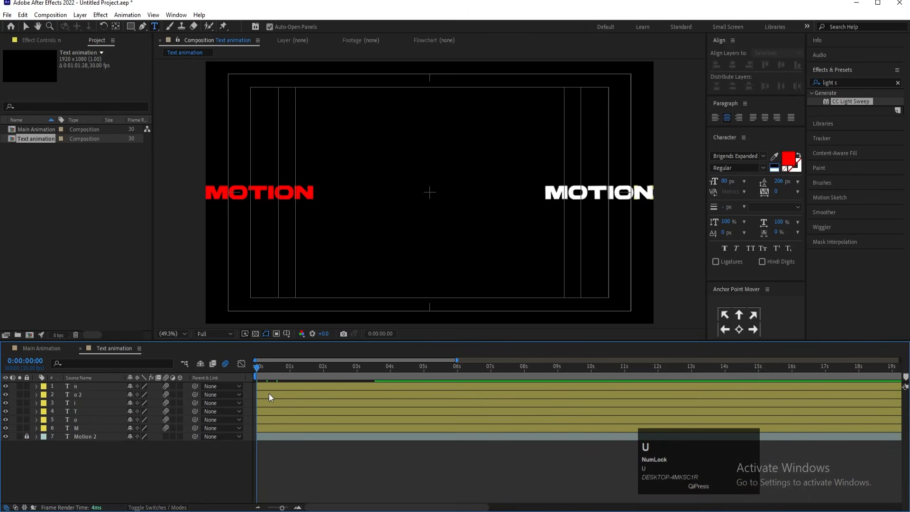
key(equal)
key(equal)
key(equal)
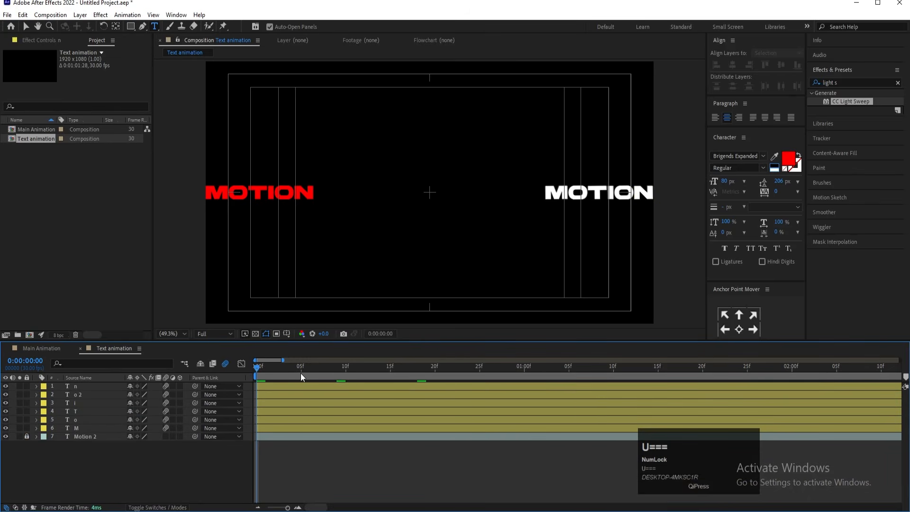
click(300, 365)
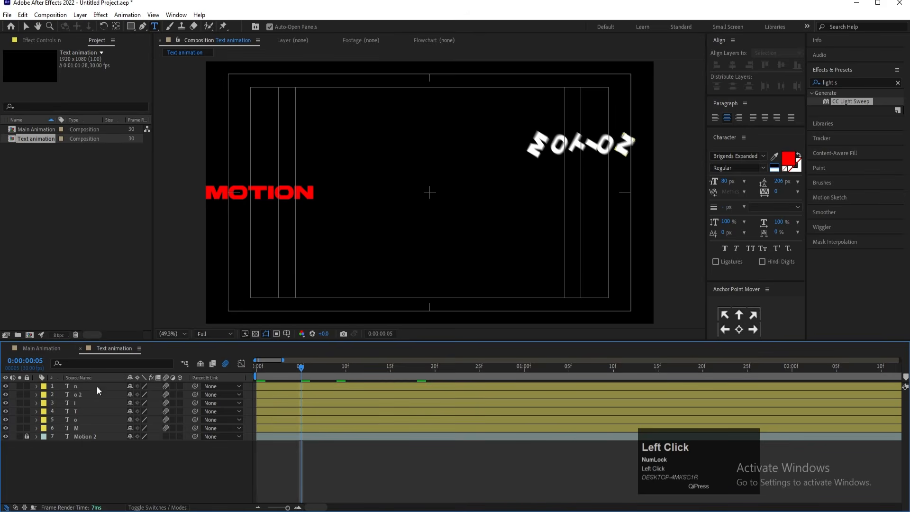
click(80, 429)
shift+click(66, 385)
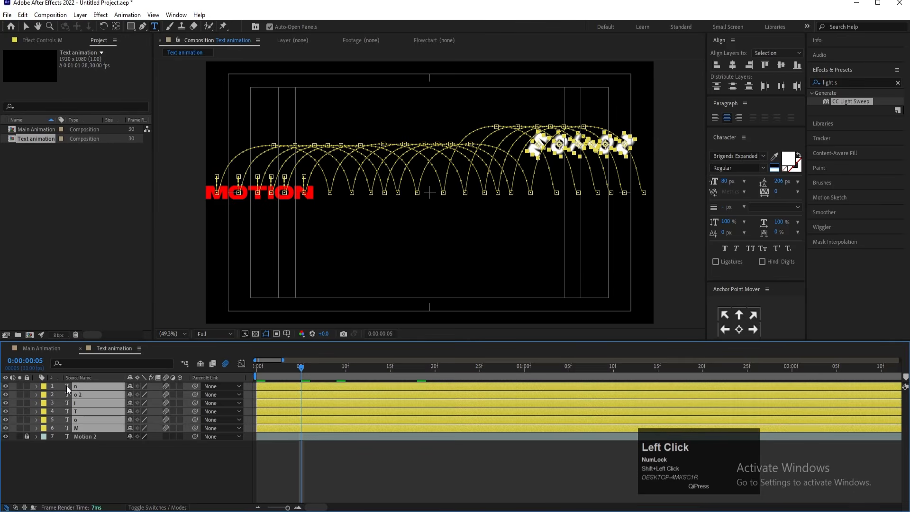
key(alt)
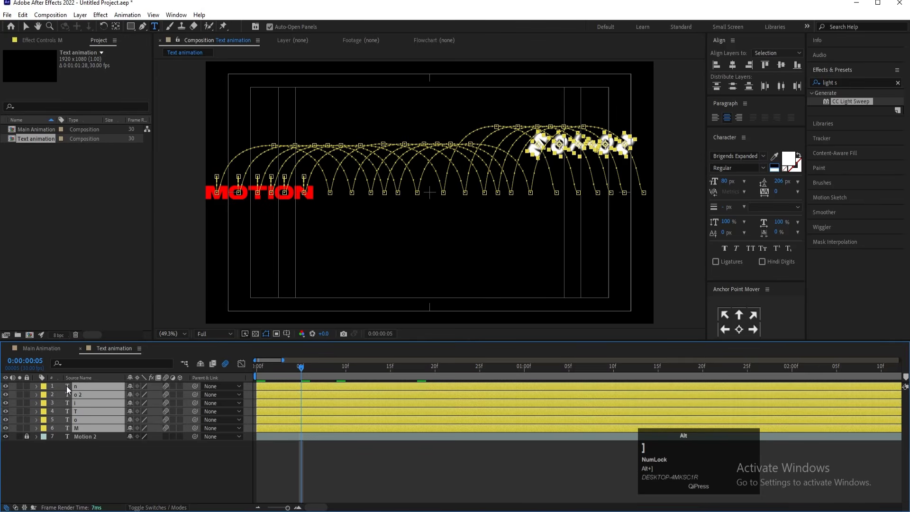
key(alt+bracketright)
Step: Sequence the six trimmed letter layers one after another, starting with M and ending with n
click(109, 442)
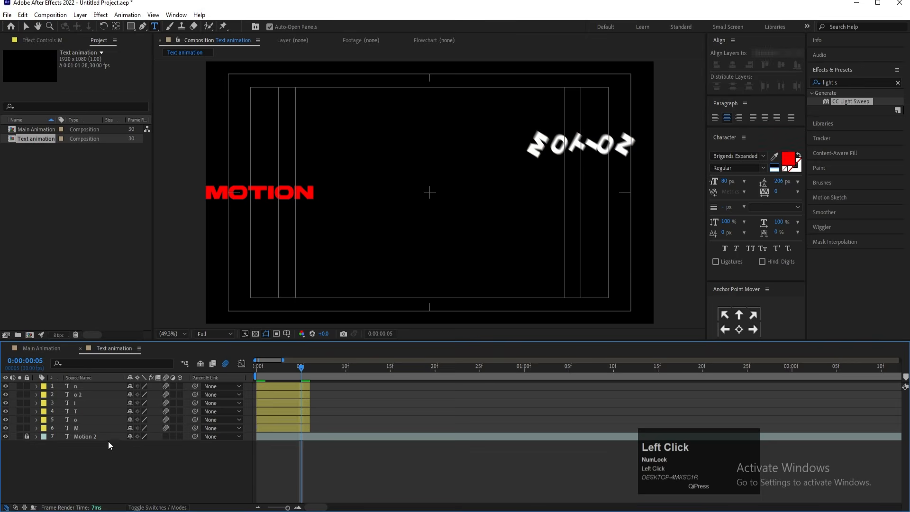
click(86, 430)
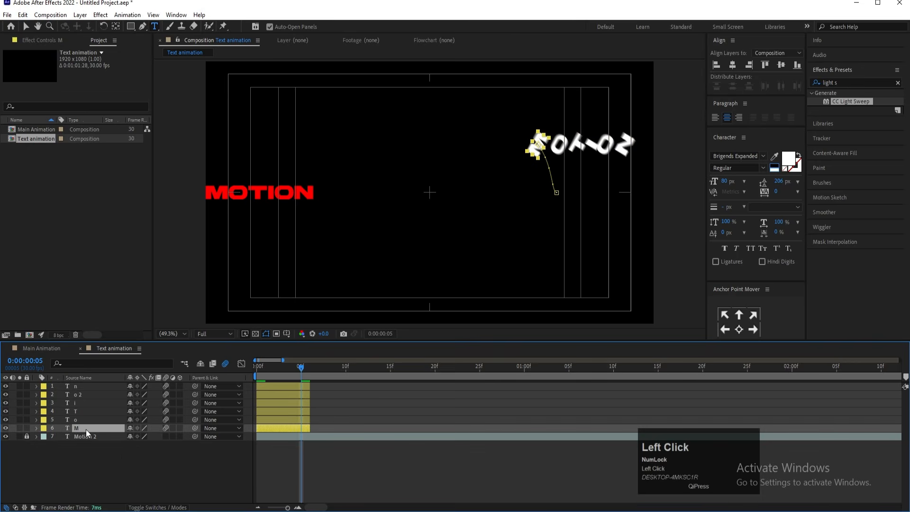
shift+click(79, 387)
right_click(91, 386)
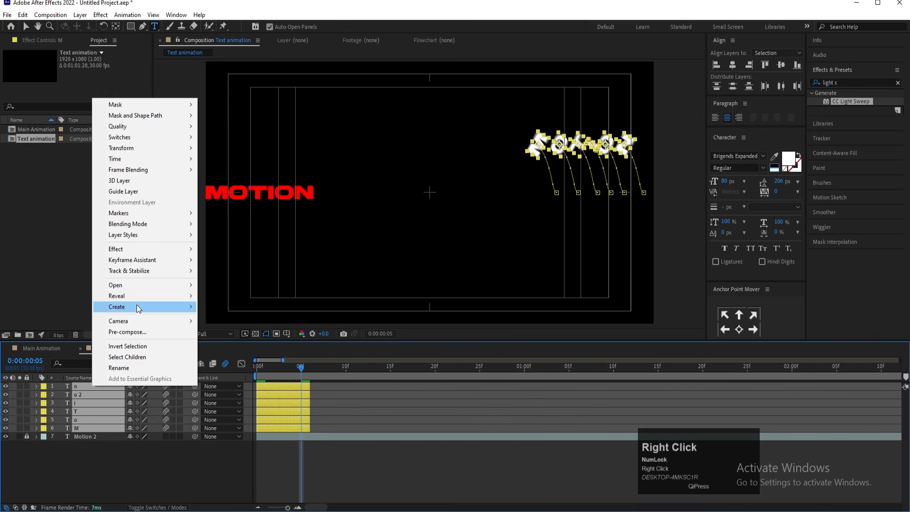
click(142, 259)
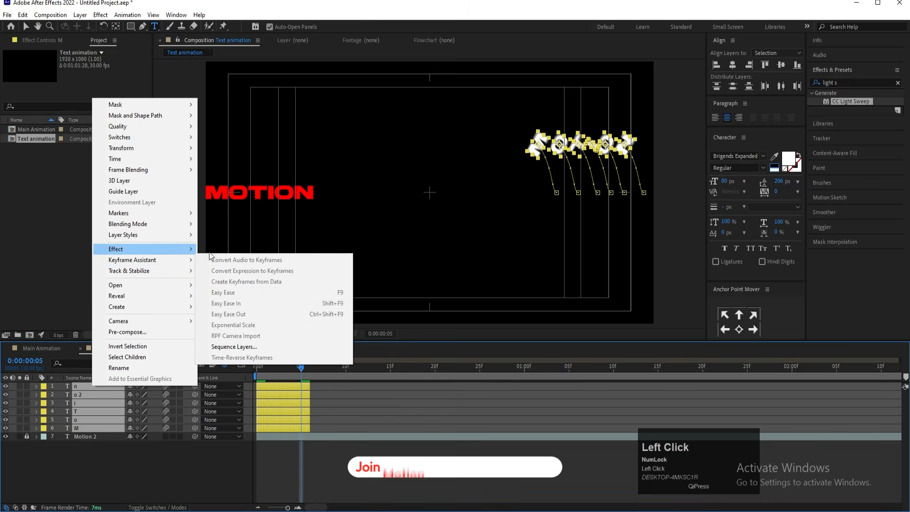
click(258, 350)
click(472, 288)
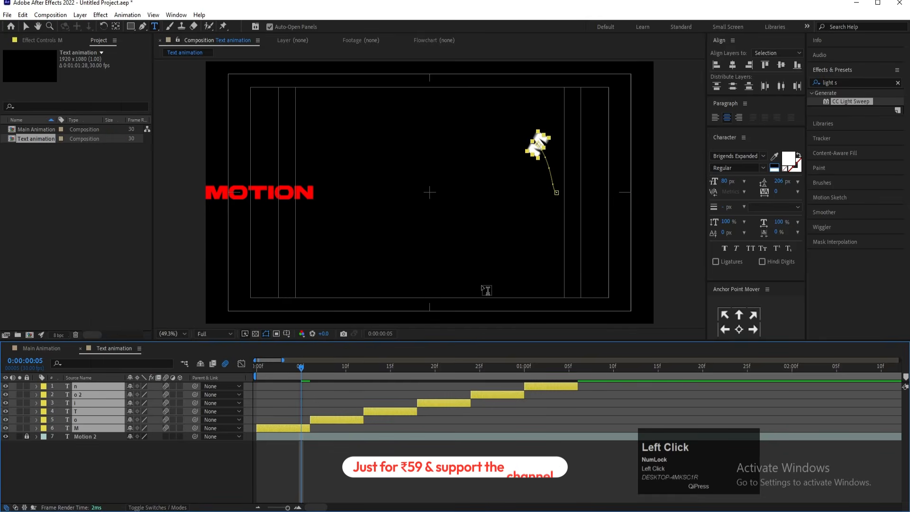
Step: Extend the ends of all staggered letter layers to about 22 seconds and preview the letter-by-letter bounce
key(minus)
key(minus)
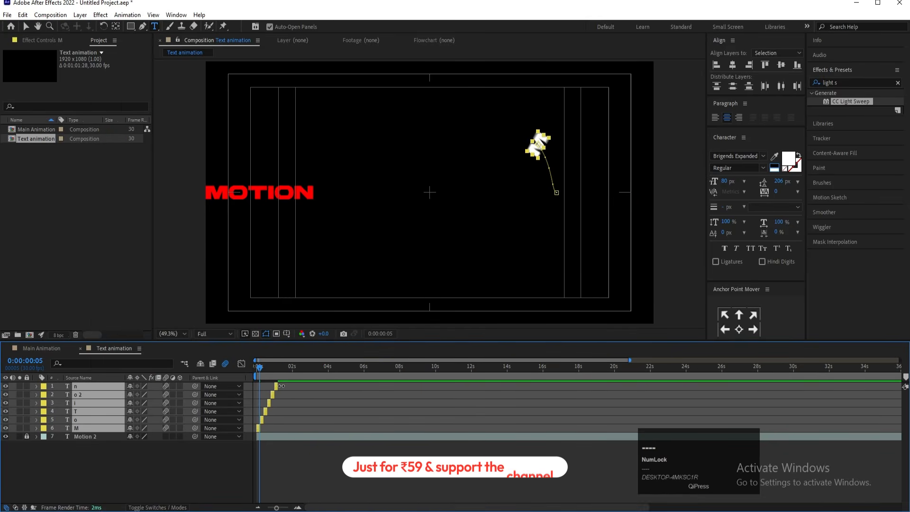
drag(278, 387, 627, 374)
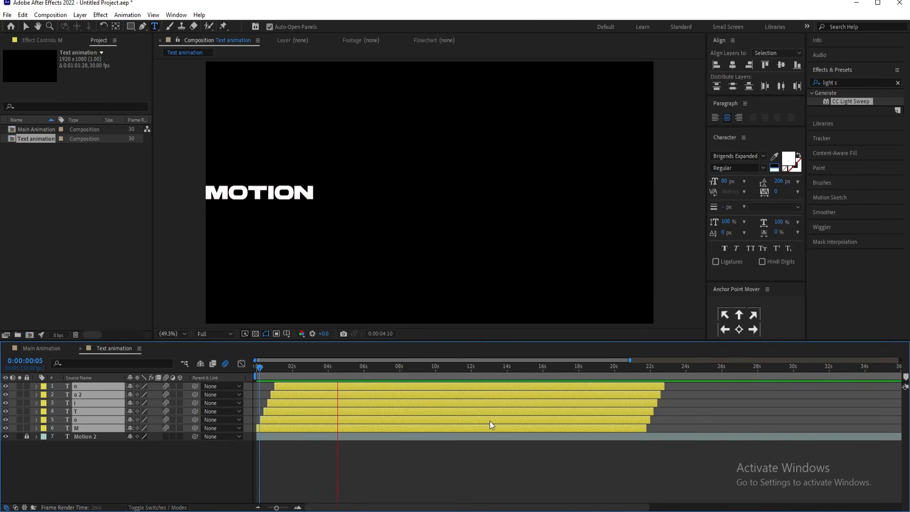
key(space)
drag(301, 366, 160, 384)
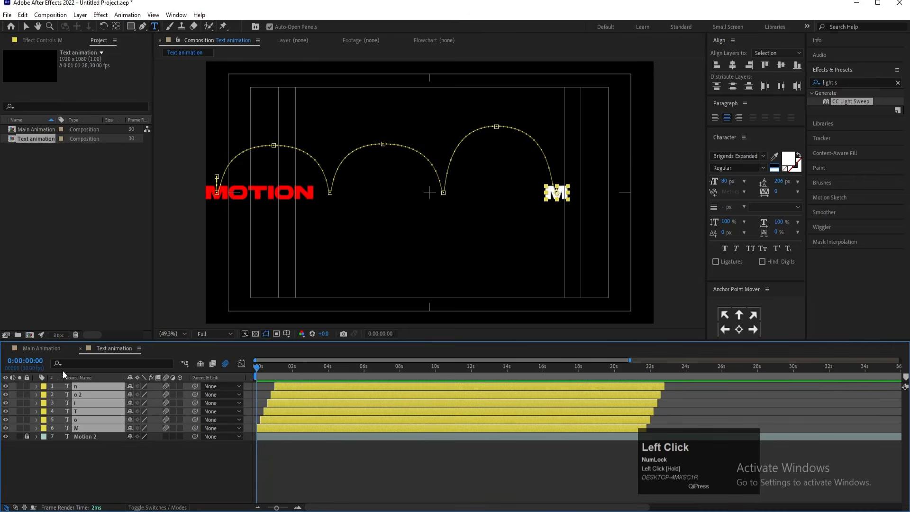
Step: Hide the red Motion 2 reference layer and place the Text animation composition as the top layer of Main Animation
click(48, 461)
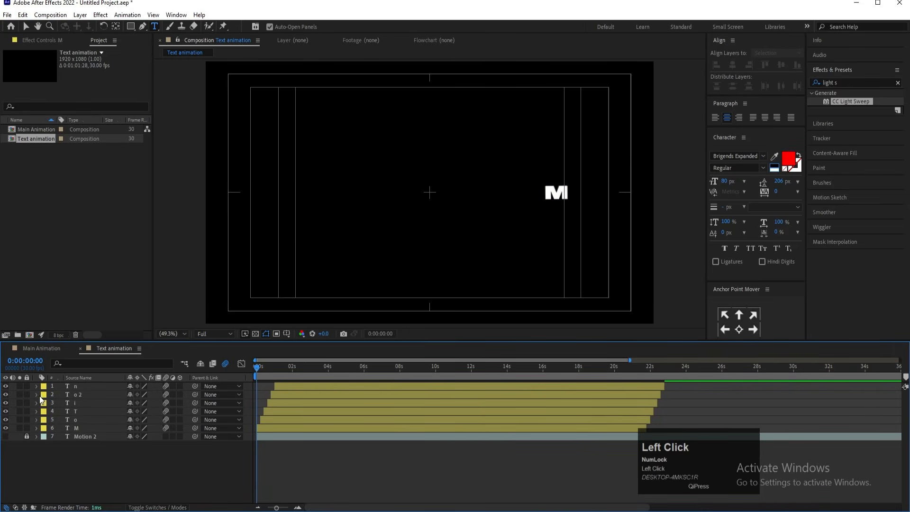
click(55, 349)
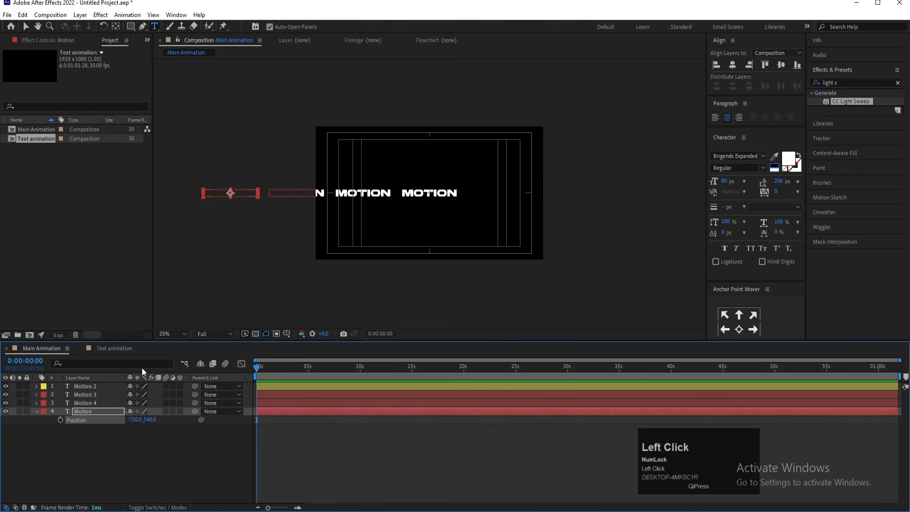
click(166, 333)
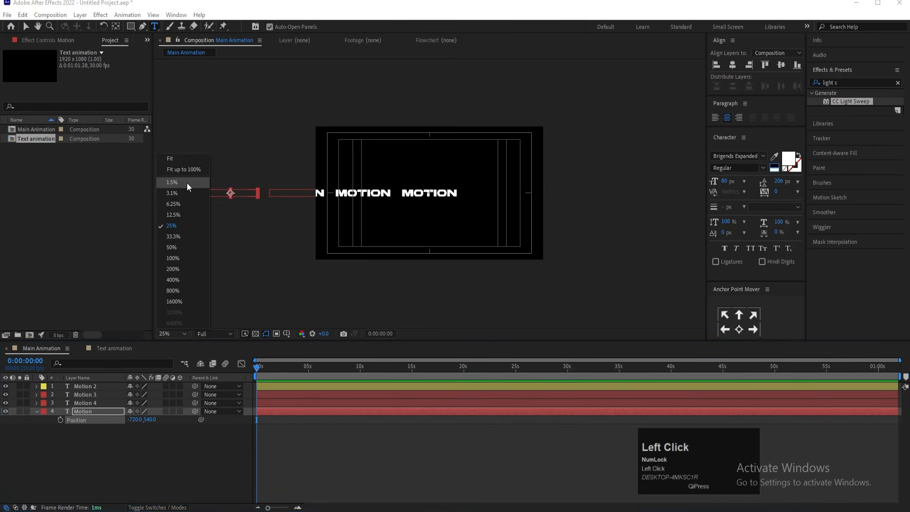
click(167, 162)
click(84, 453)
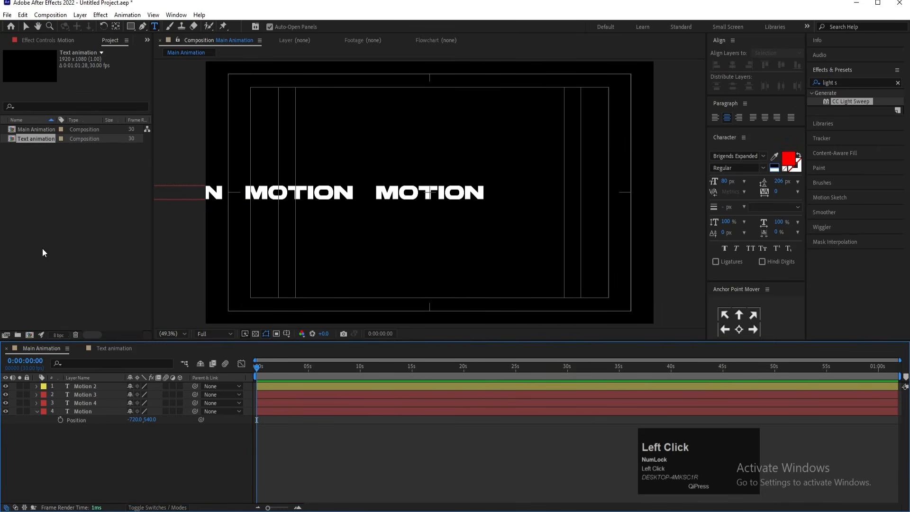
drag(22, 138, 84, 384)
Step: Color the Motion 2 text layer red in Main Animation and preview the combined animation
click(91, 391)
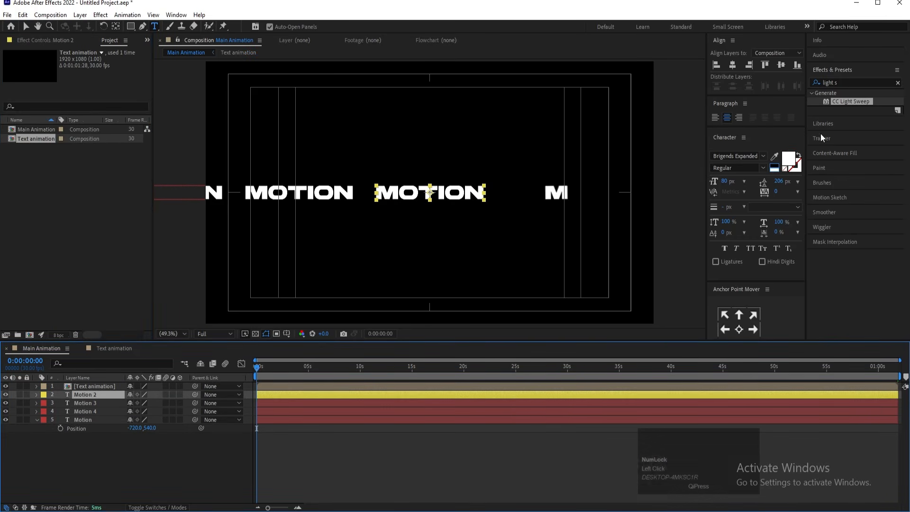
click(789, 159)
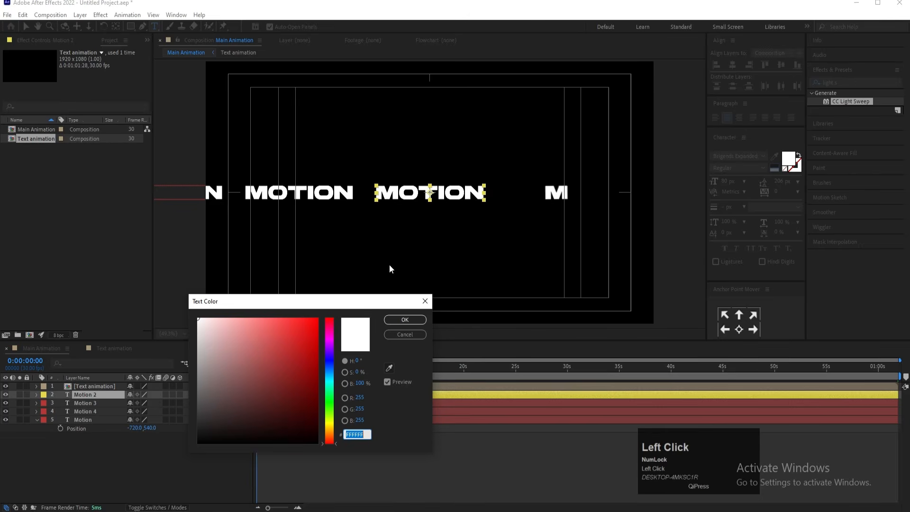
drag(268, 354, 419, 285)
click(403, 320)
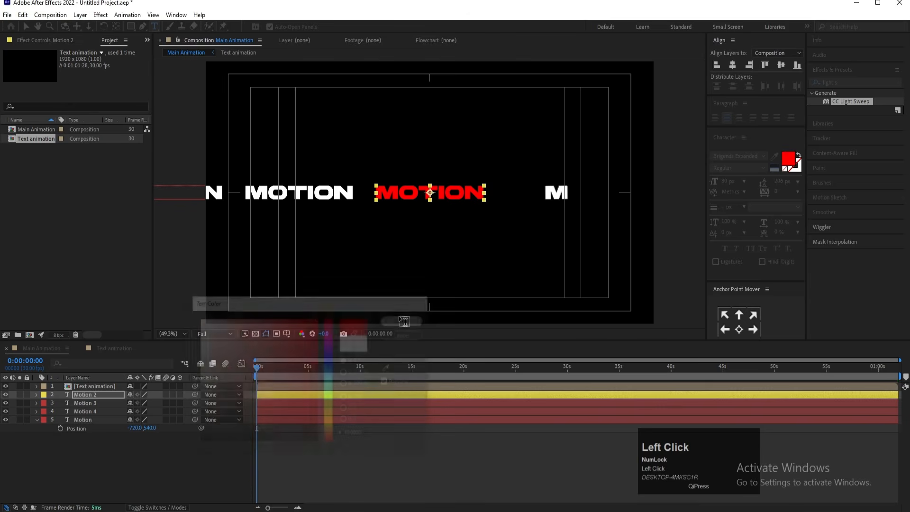
click(294, 464)
key(space)
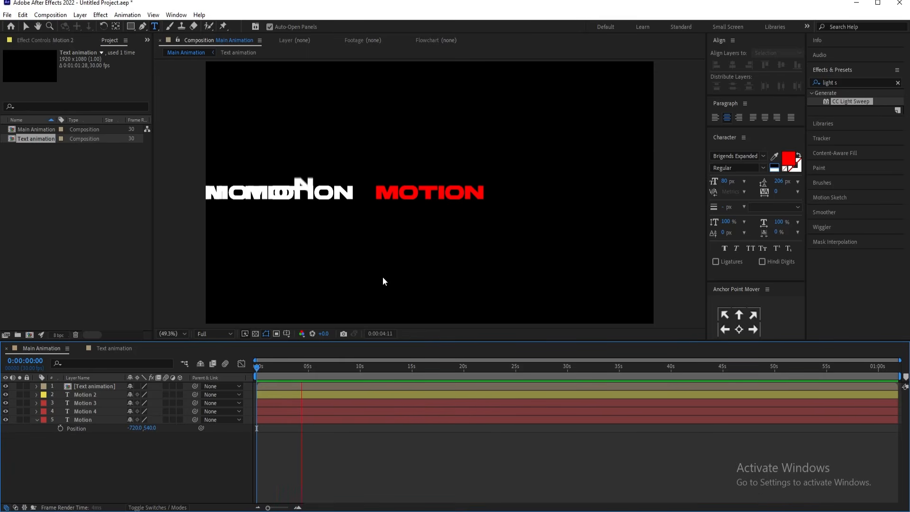
key(space)
Step: Set the Text animation layer's X position to 1689 so the landed letters cover the red word, and preview the result
click(80, 386)
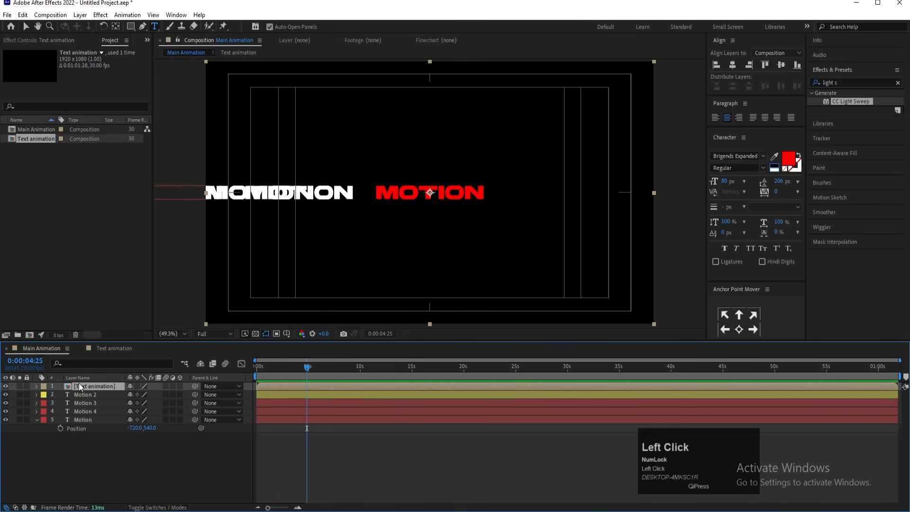
key(p)
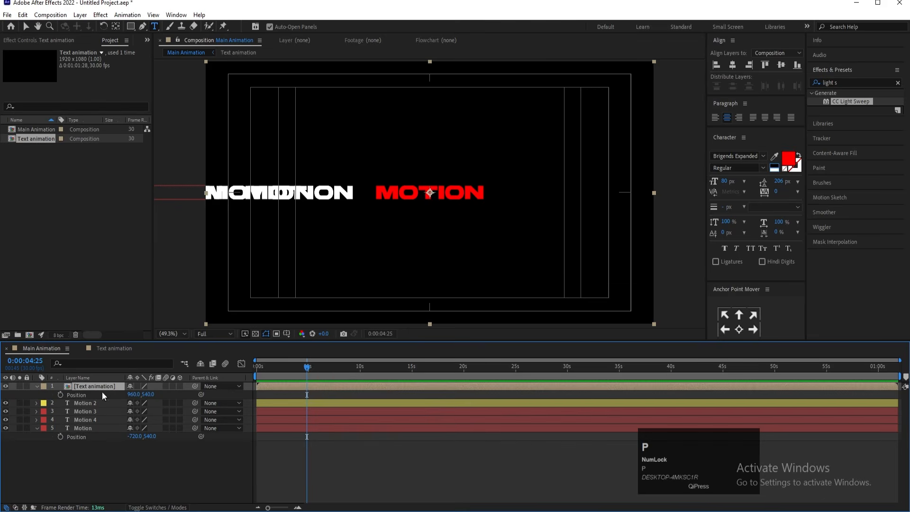
drag(134, 396, 475, 388)
key(Left)
key(Left)
key(Left)
key(Left)
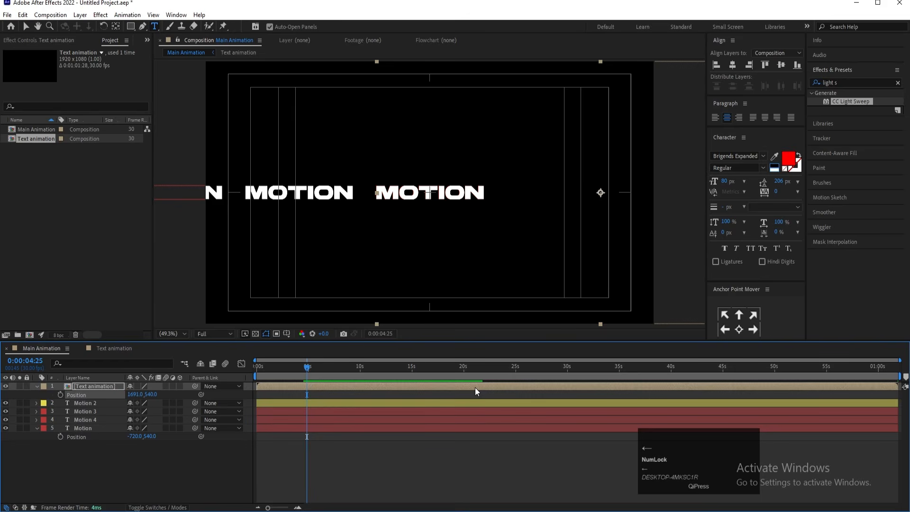
key(Left)
key(Left)
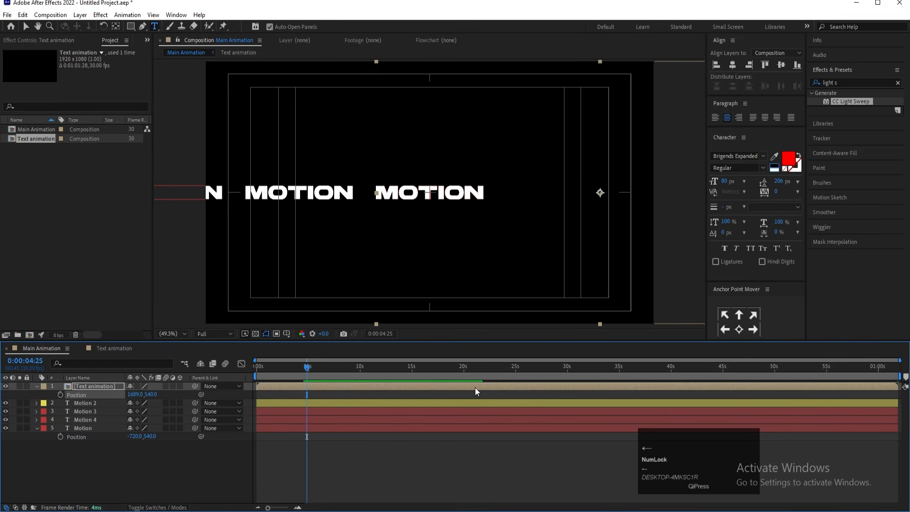
key(space)
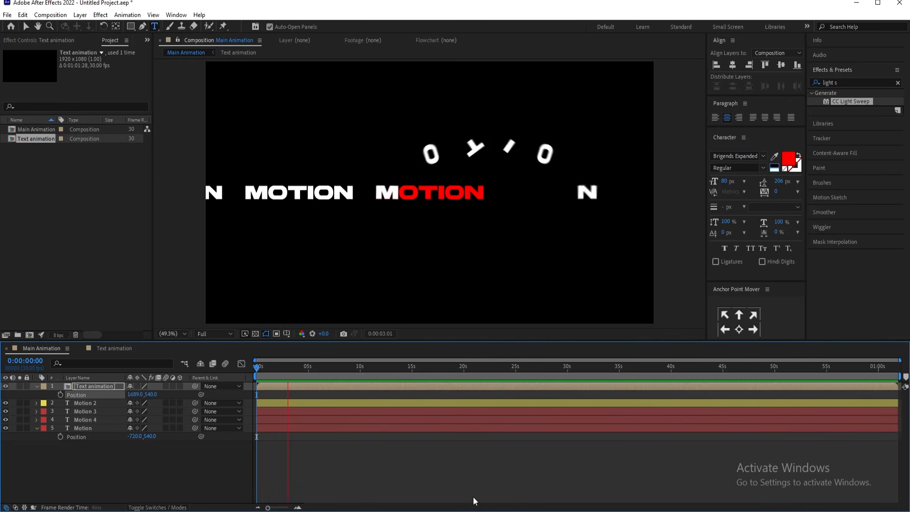
key(space)
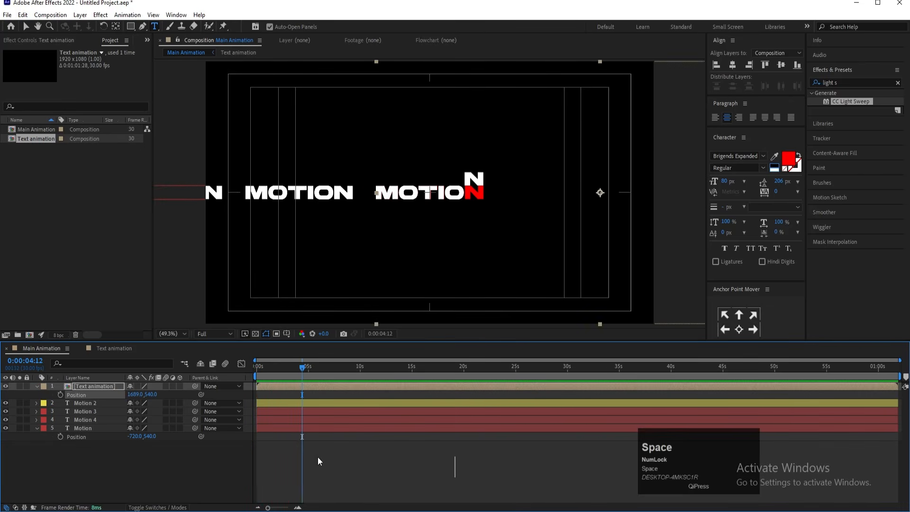
Step: End the work area of the Text animation composition at 0:00:04:15 and trim the composition to it
click(284, 394)
double_click(279, 387)
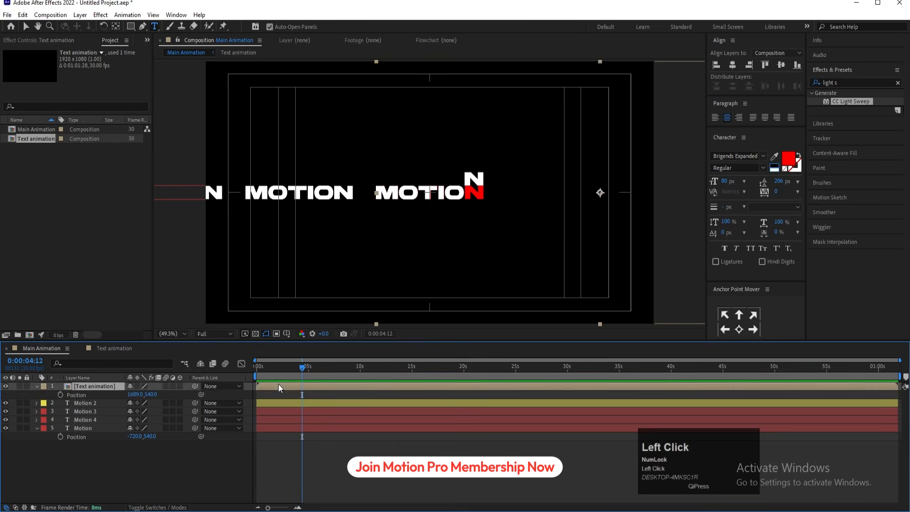
key(u)
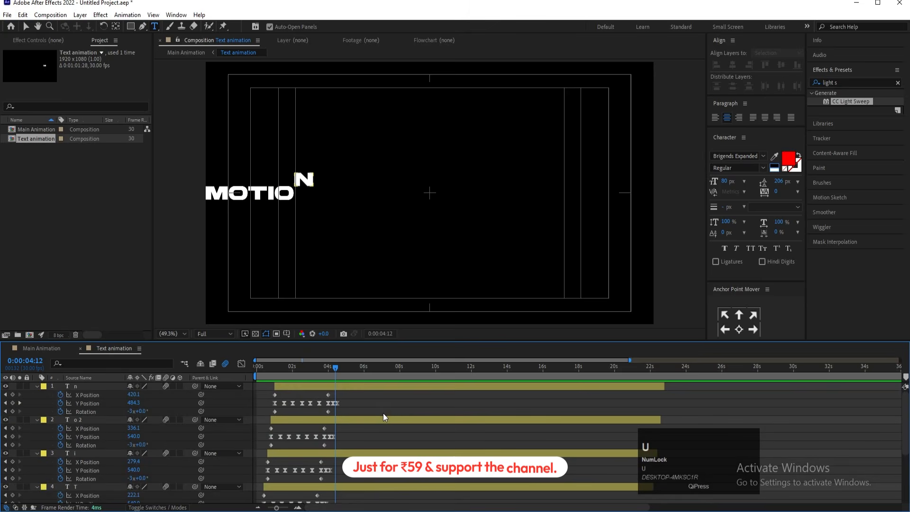
key(equal)
key(equal)
click(342, 367)
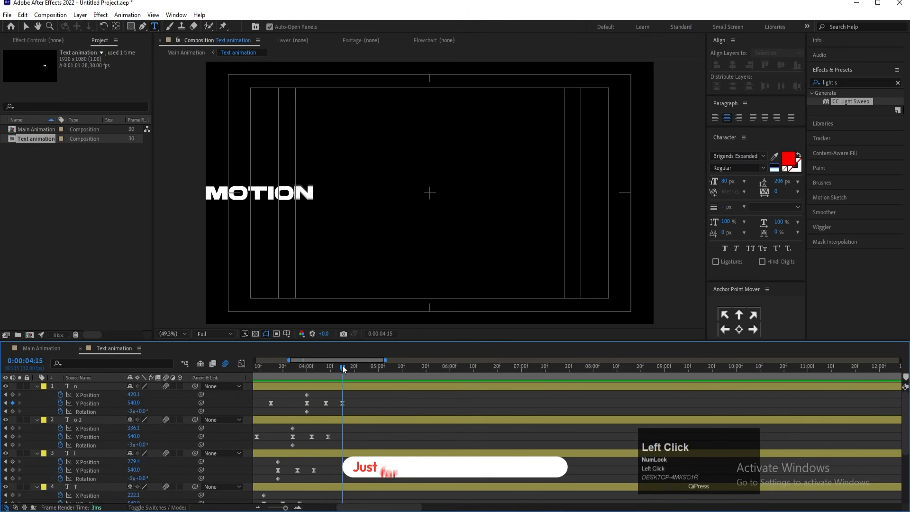
key(n)
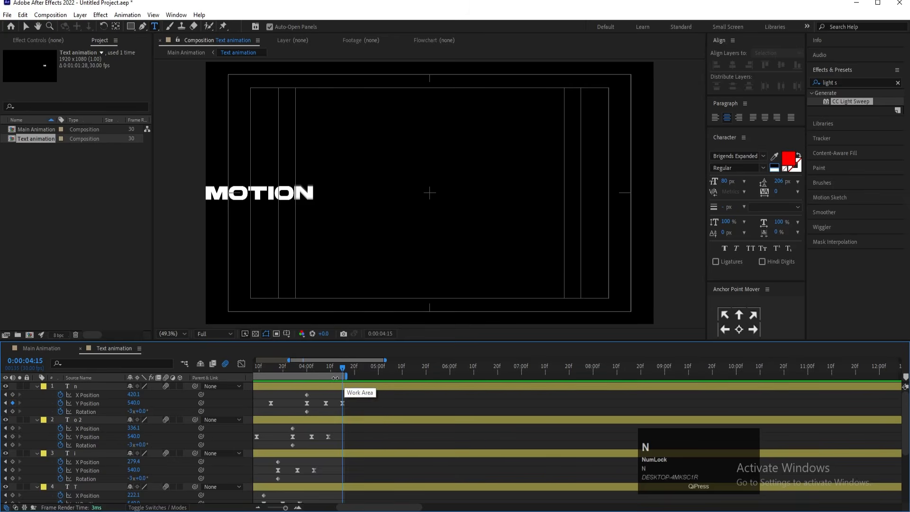
right_click(332, 376)
click(348, 405)
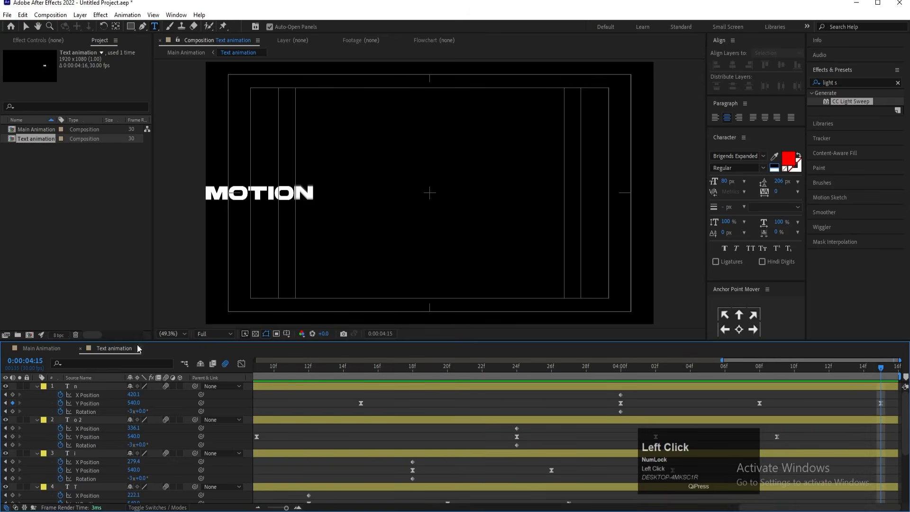
Step: Open the Main Animation composition and hide the red Motion 2 reference layer
click(58, 345)
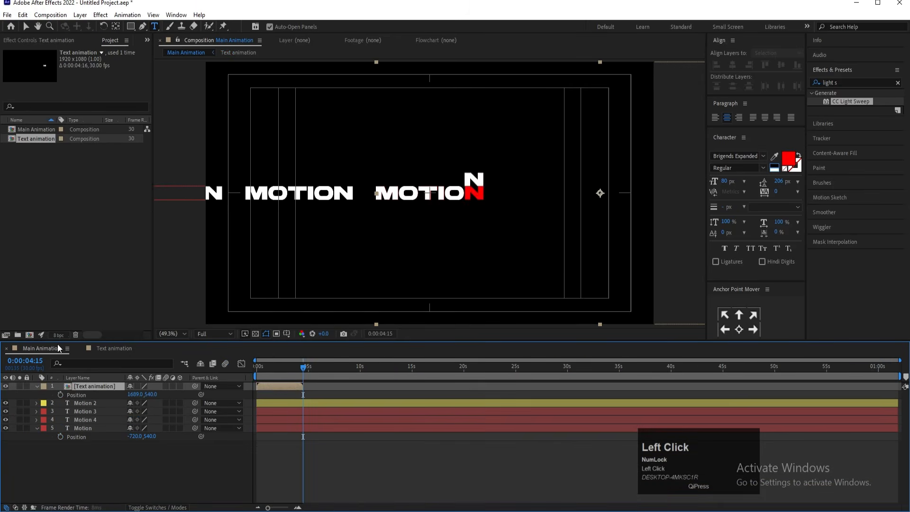
click(275, 367)
drag(275, 368, 211, 351)
key(equal)
key(equal)
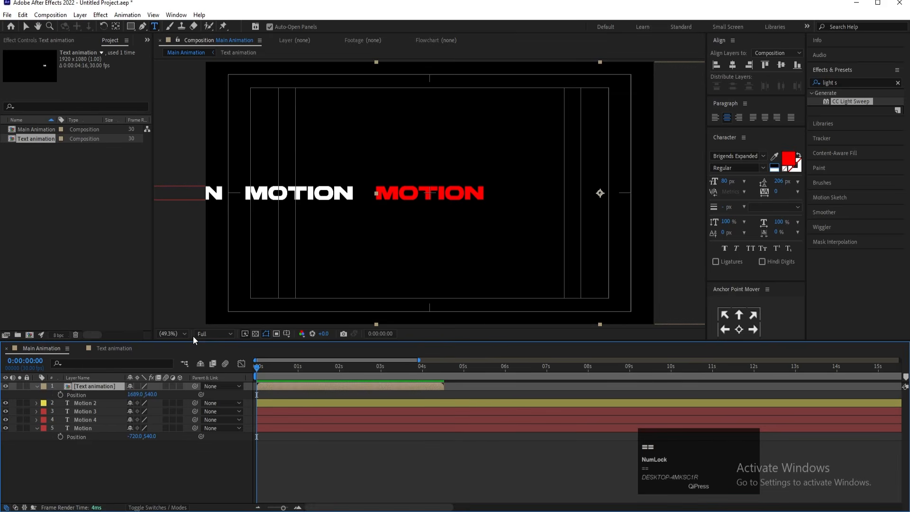
key(o)
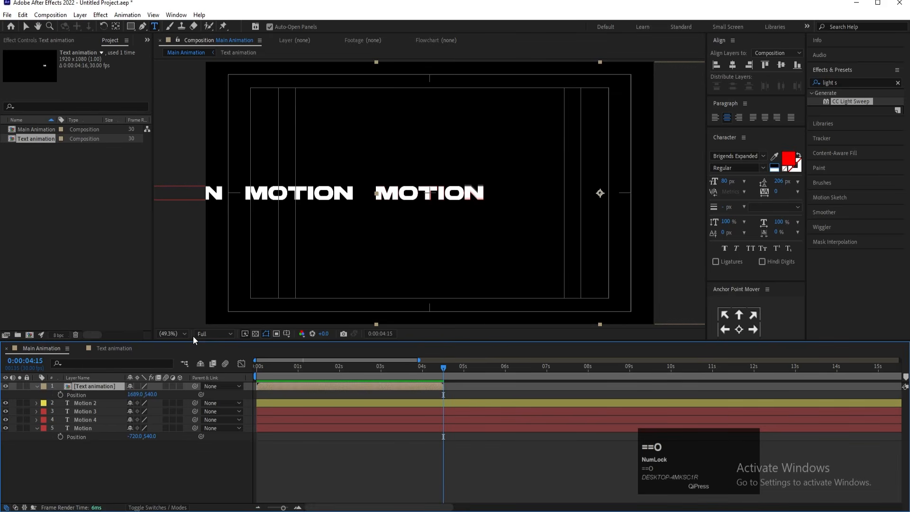
drag(262, 369, 32, 395)
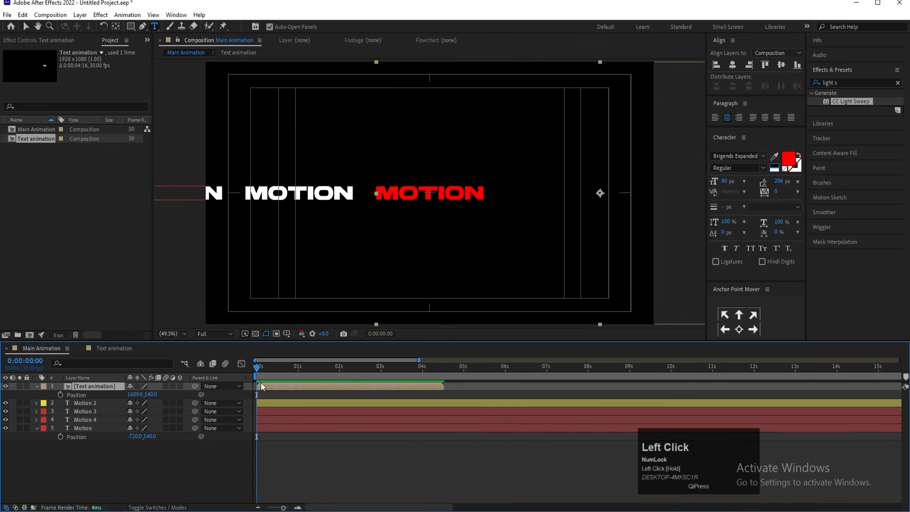
click(6, 404)
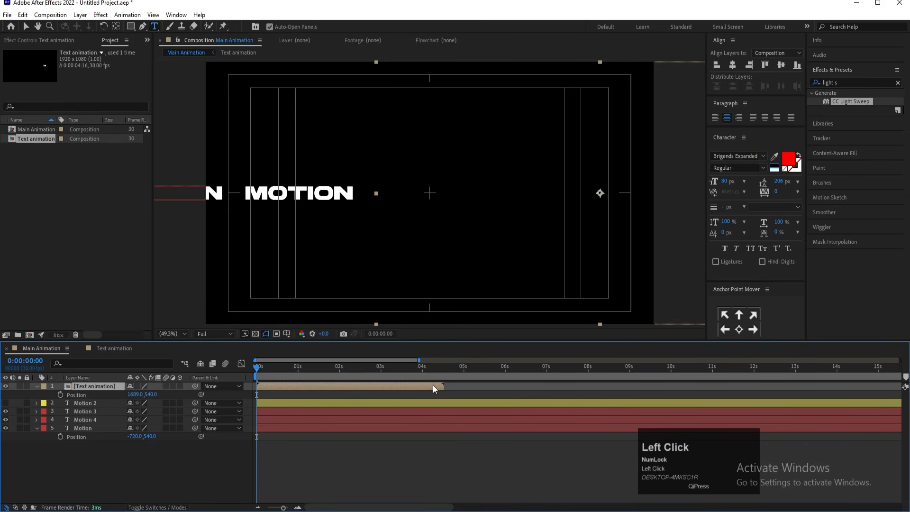
Step: End the Main Animation work area at the Text animation layer's last frame, 0:00:04:15, and preview it
key(o)
key(n)
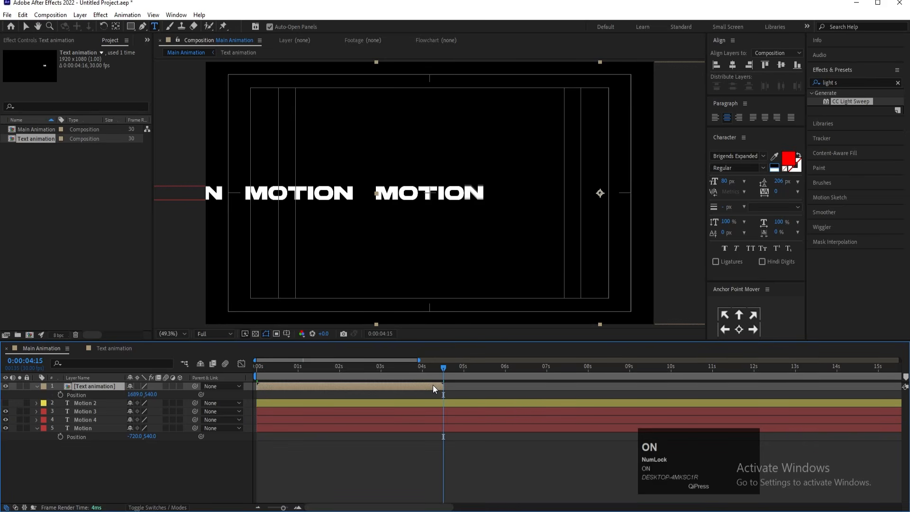
key(space)
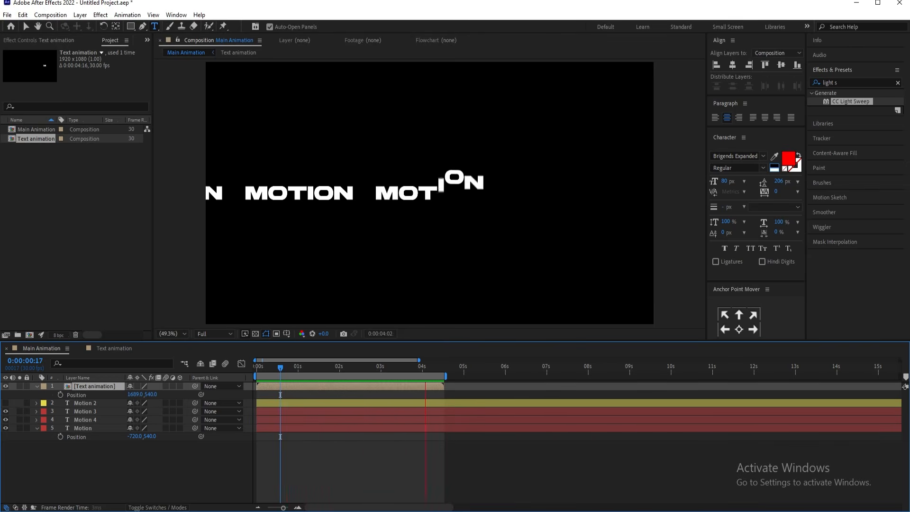
key(space)
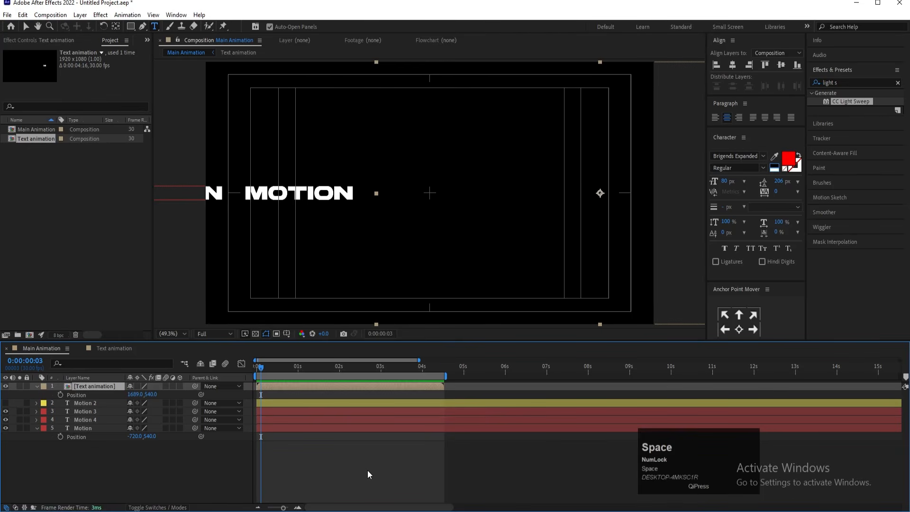
Step: Show the rulers and place a vertical guide along the right edge of the landed N at 0:00:04:15
key(o)
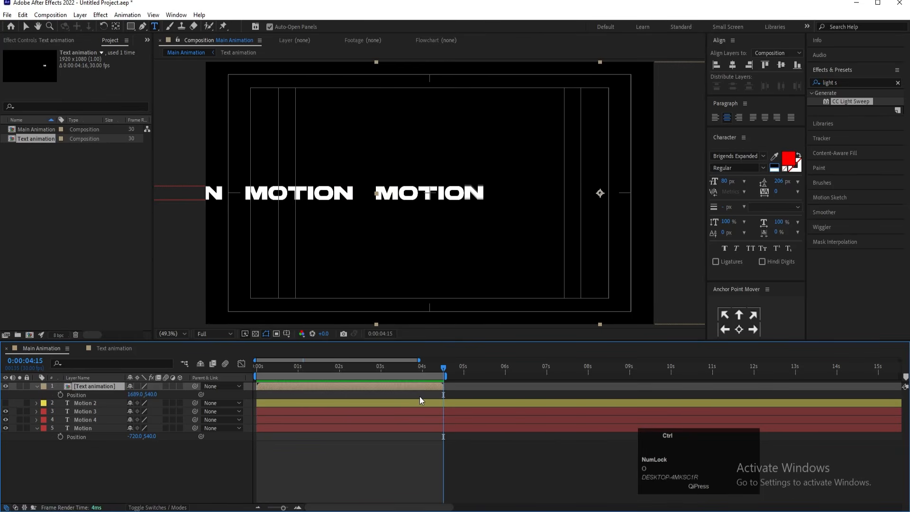
key(ctrl+r)
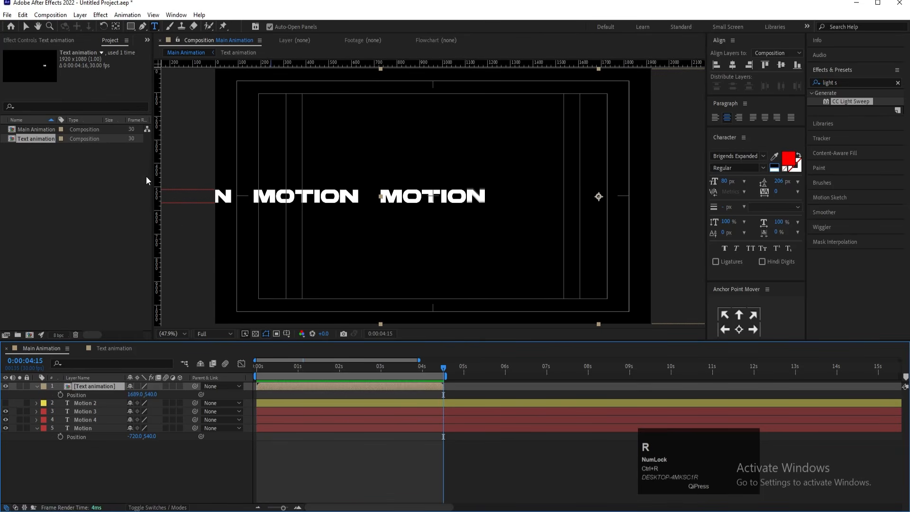
drag(158, 174, 490, 176)
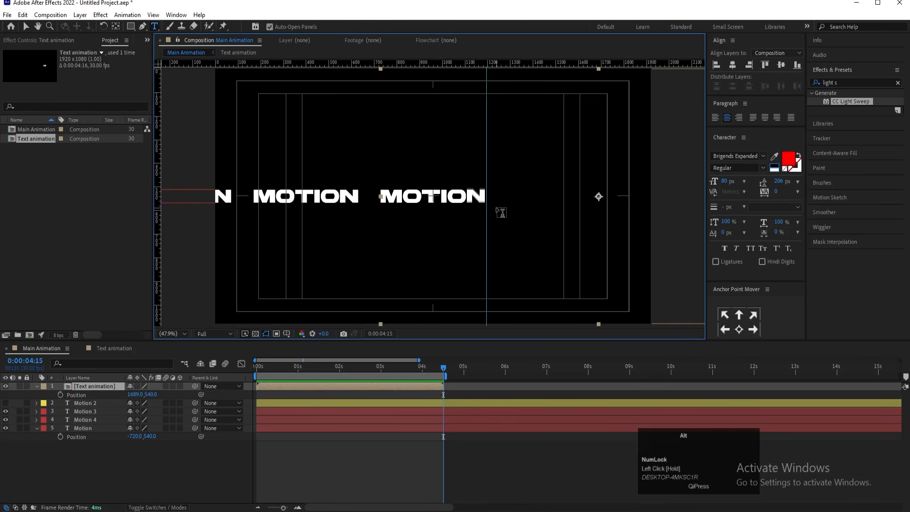
alt+scroll(501, 212, up, 3)
alt+scroll(501, 212, up, 2)
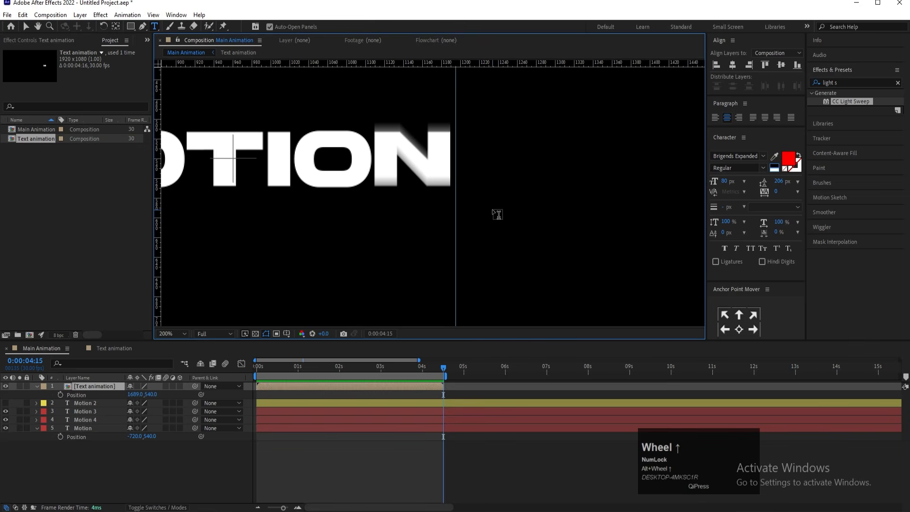
key(v)
drag(453, 220, 451, 219)
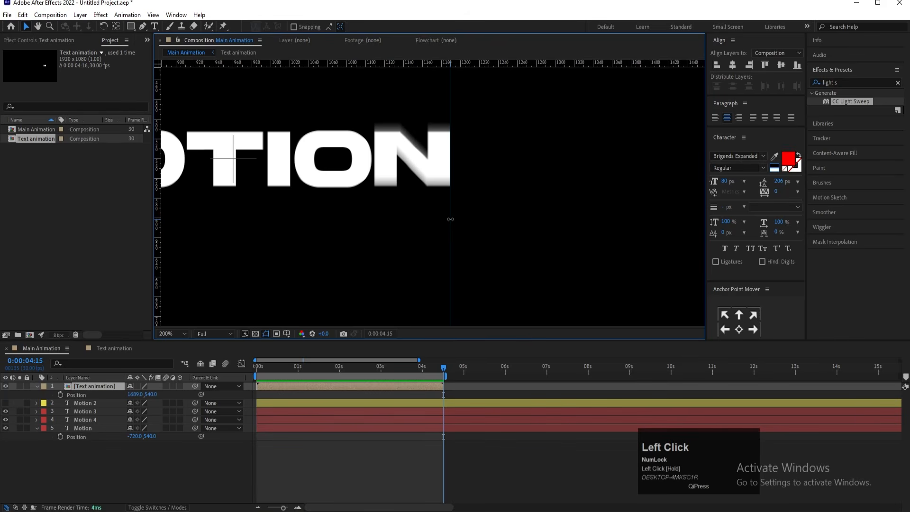
click(171, 334)
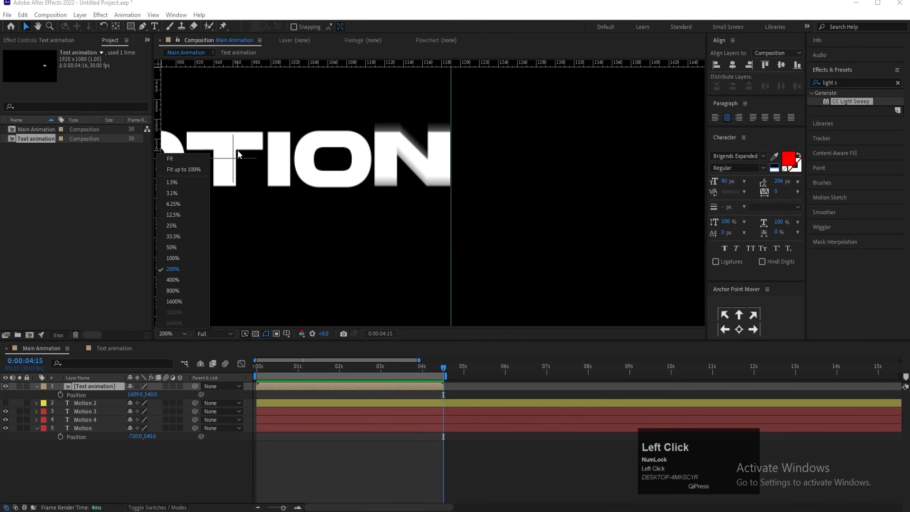
click(198, 157)
Step: Turn off motion blur for all letter layers in the Text animation composition and return to Main Animation
click(115, 348)
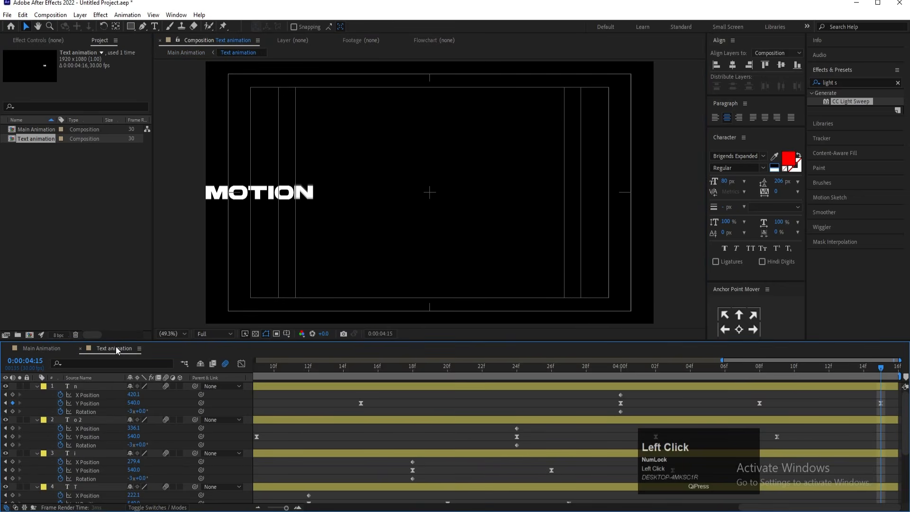
key(ctrl+a)
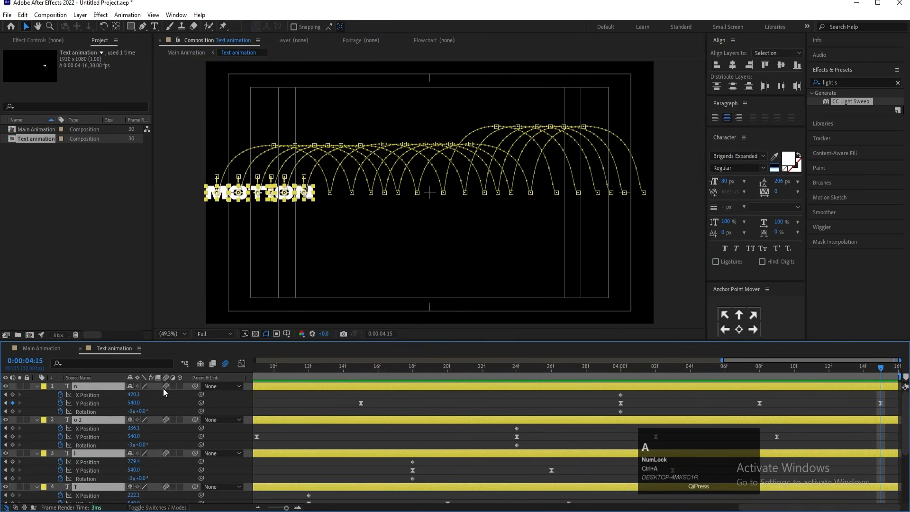
click(56, 354)
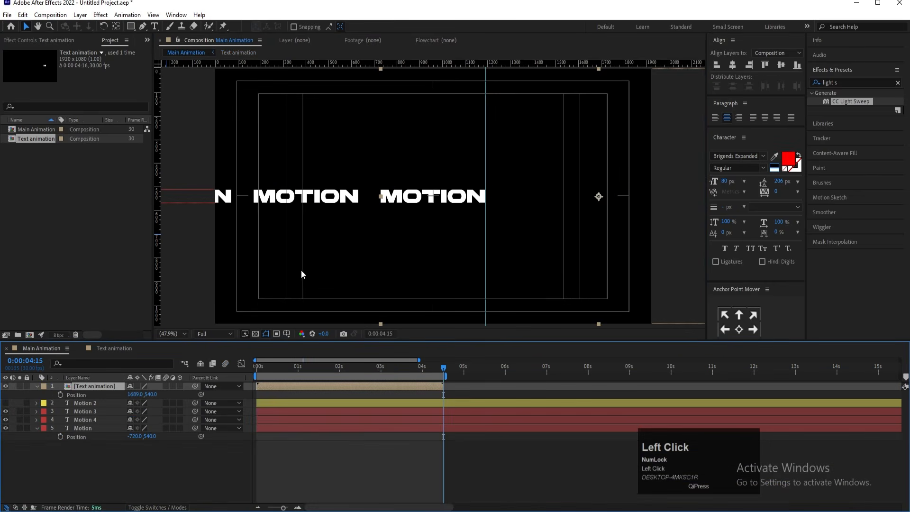
Step: Align the vertical guide exactly with the sharp right edge of the landed N
alt+scroll(493, 194, up, 5)
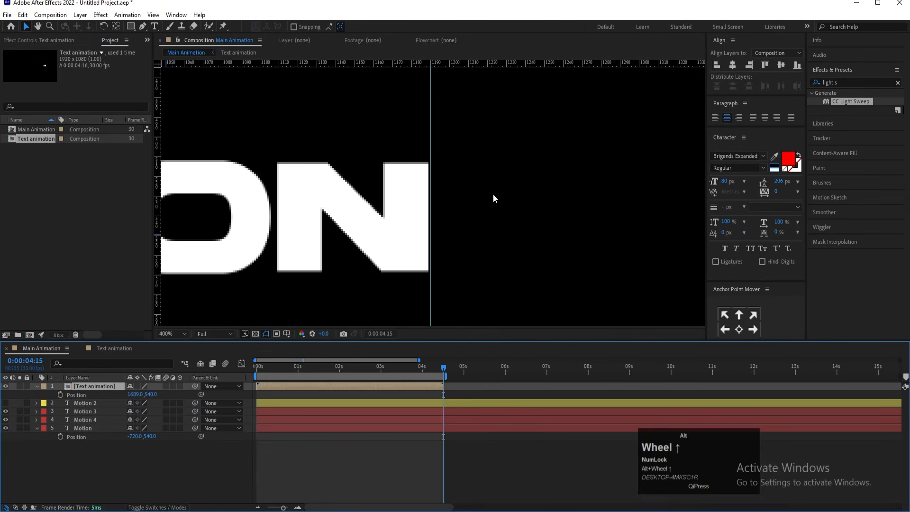
drag(431, 196, 429, 195)
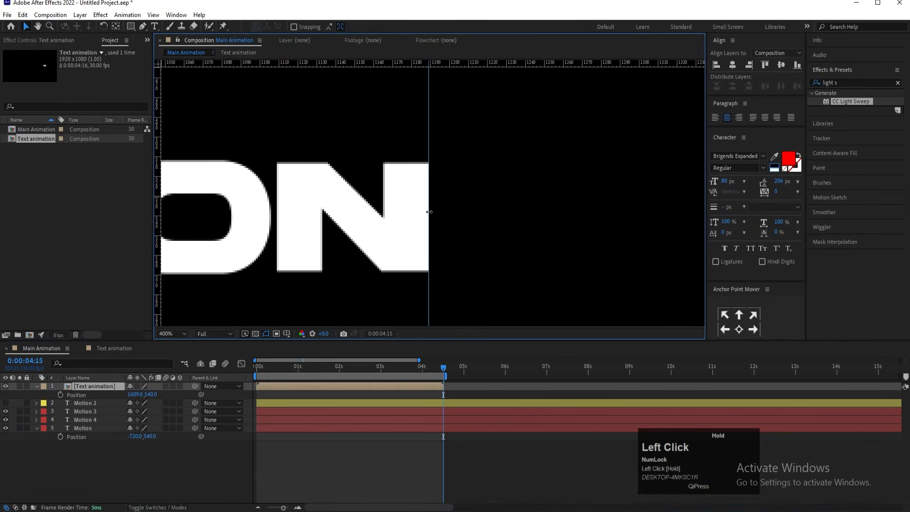
click(167, 334)
click(171, 159)
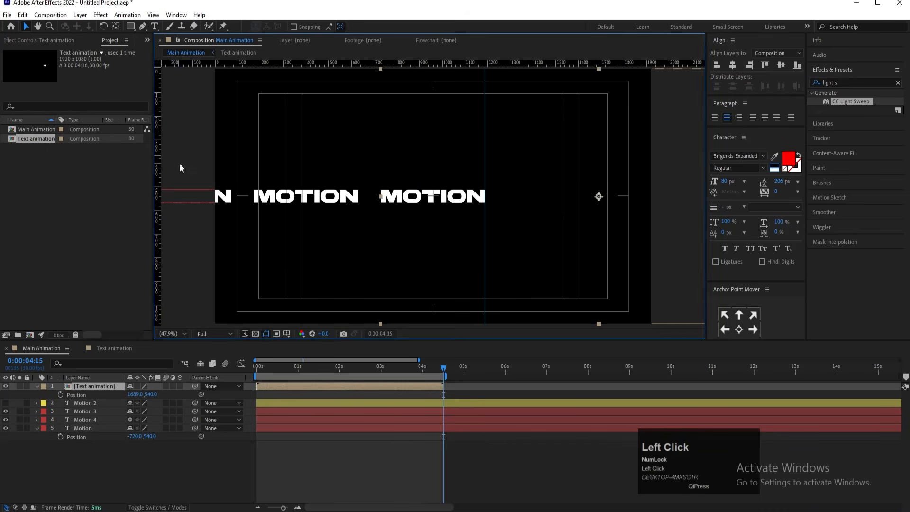
Step: Add a null object to Main Animation and parent the Text animation layer and all four Motion text layers to it
click(133, 459)
right_click(133, 461)
mouse_move(145, 344)
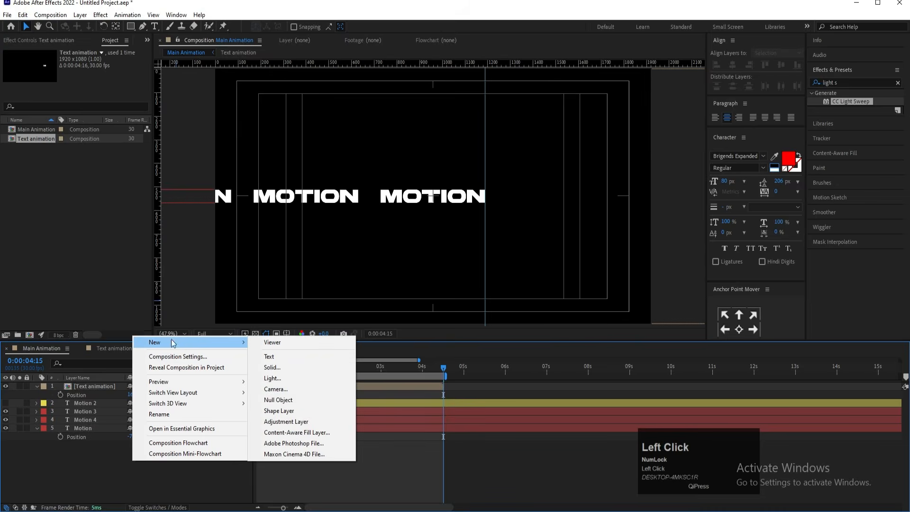
click(280, 400)
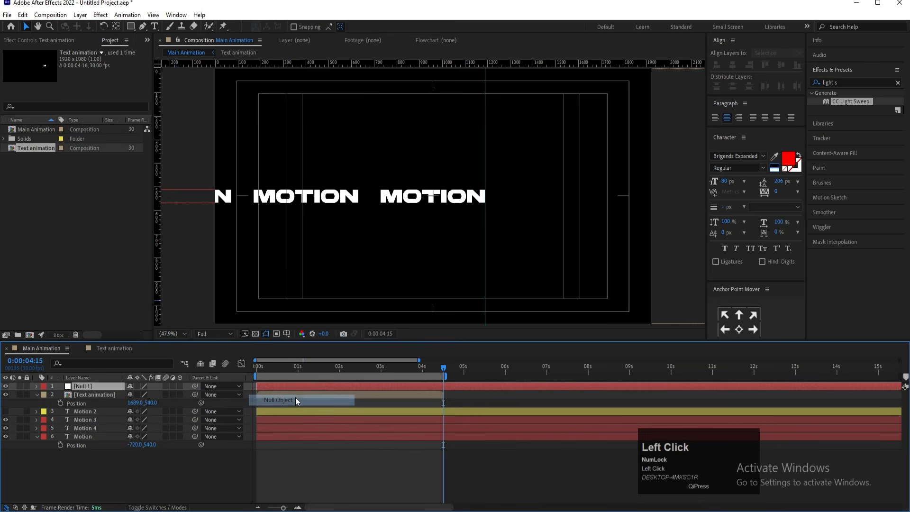
click(106, 395)
shift+click(96, 435)
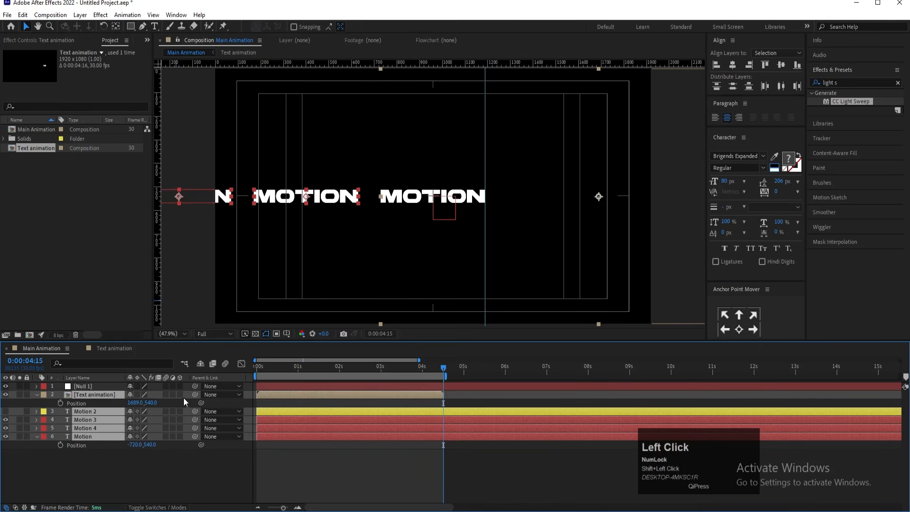
drag(104, 392, 94, 388)
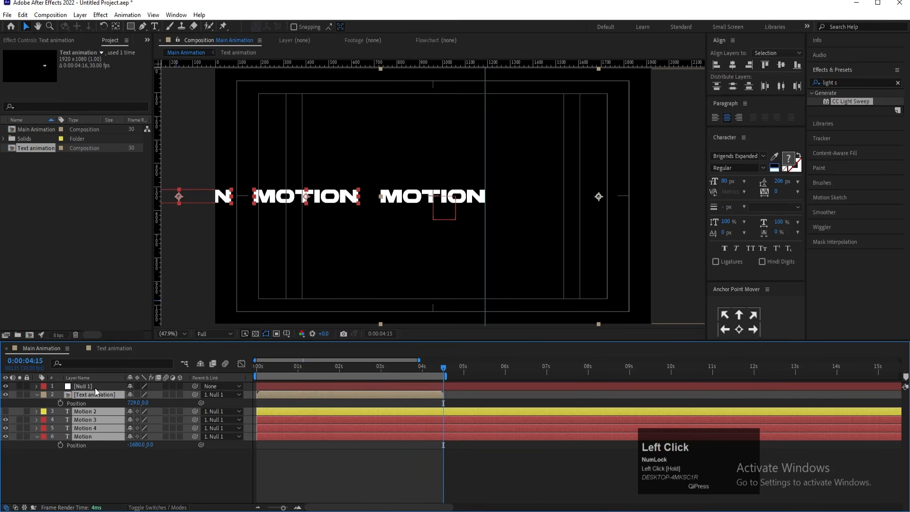
Step: Set a Position keyframe on the null at 0:00:04:15
click(94, 388)
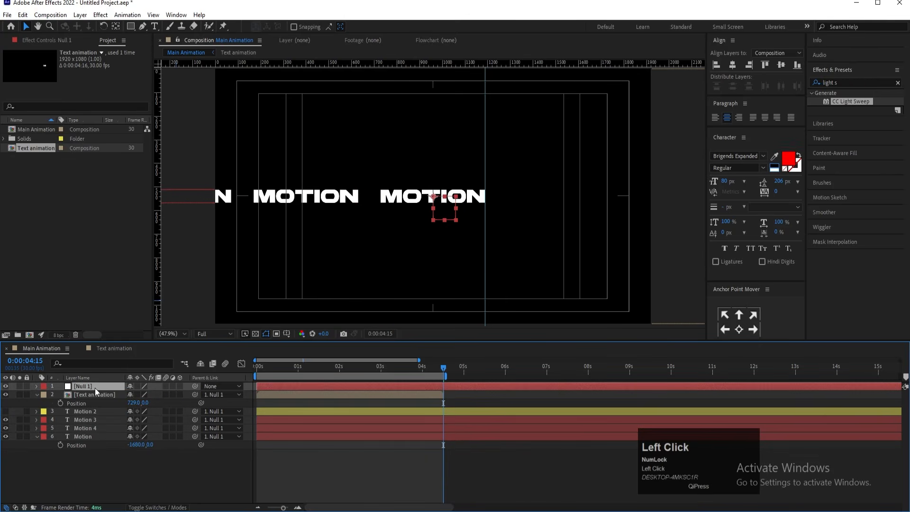
key(p)
drag(130, 395, 134, 395)
key(ctrl+z)
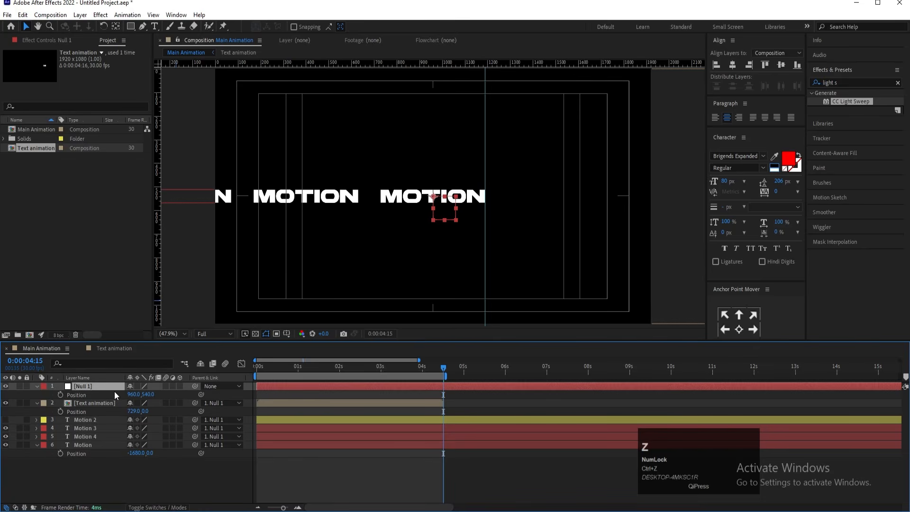
click(63, 398)
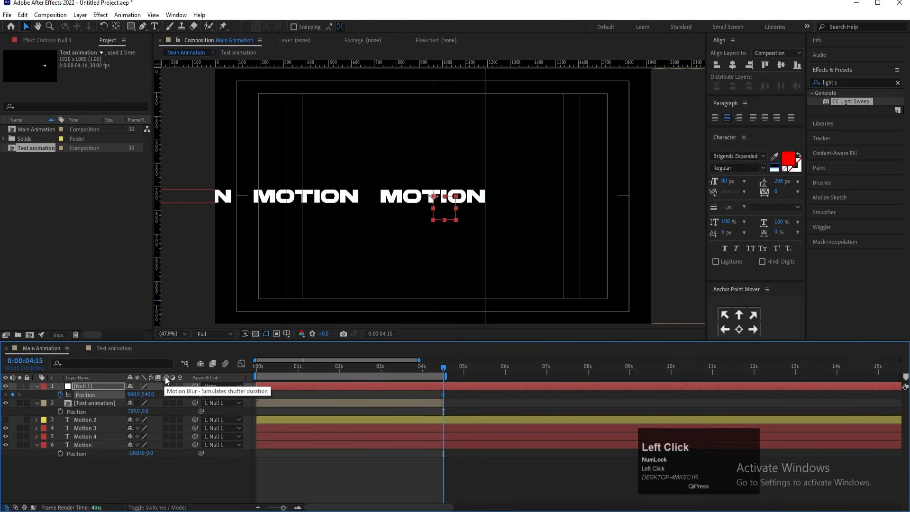
Step: Set the null's X position to 1519 at 0:00:00:00 so the second word's N ends at the vertical guide
key(j)
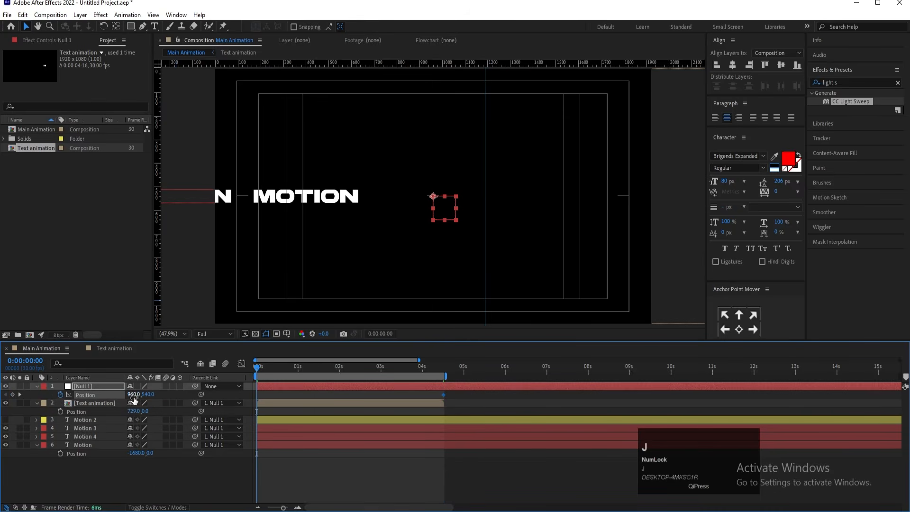
drag(134, 398, 385, 388)
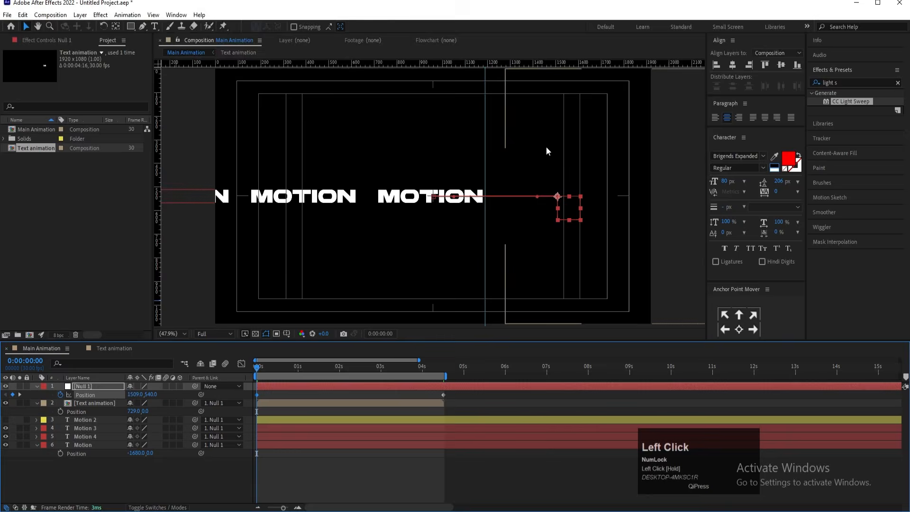
scroll(563, 155, up, 7)
drag(590, 193, 386, 116)
key(Right)
key(Right)
key(Right)
key(Right)
key(Right)
key(Right)
key(Right)
key(Right)
key(Right)
key(Right)
key(Right)
key(Right)
key(Right)
key(Right)
key(Right)
key(Right)
key(Right)
key(Right)
key(Right)
key(Right)
key(Right)
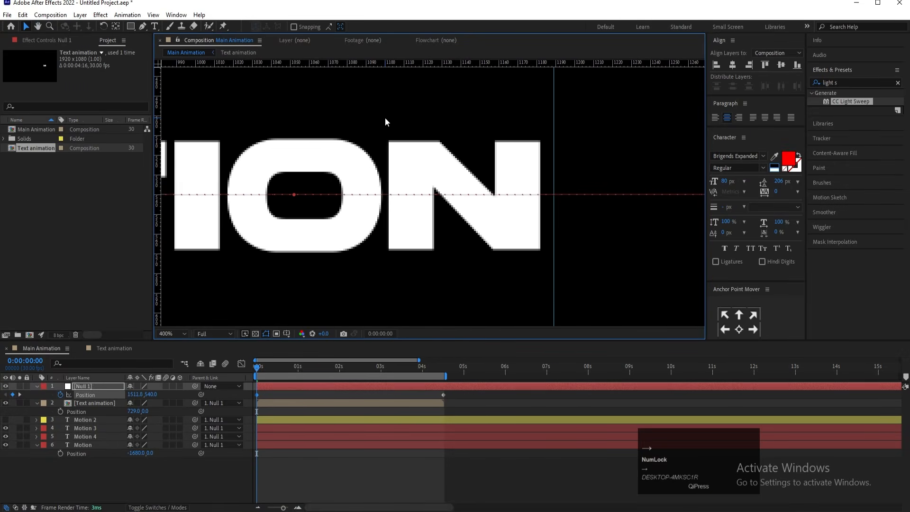
key(Right)
key(Right)
key(Right)
key(Right)
key(Right)
key(Right)
key(Right)
key(Right)
key(Right)
key(Right)
key(Right)
key(Right)
key(Right)
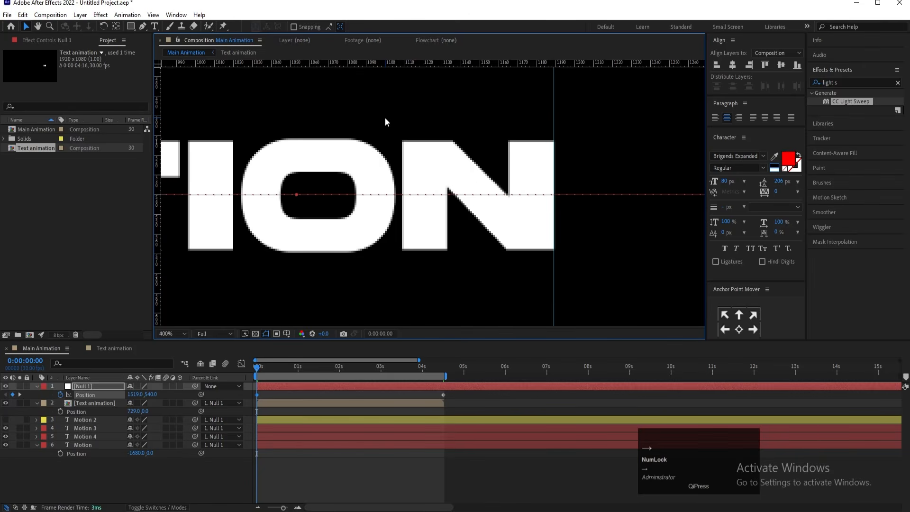
click(169, 333)
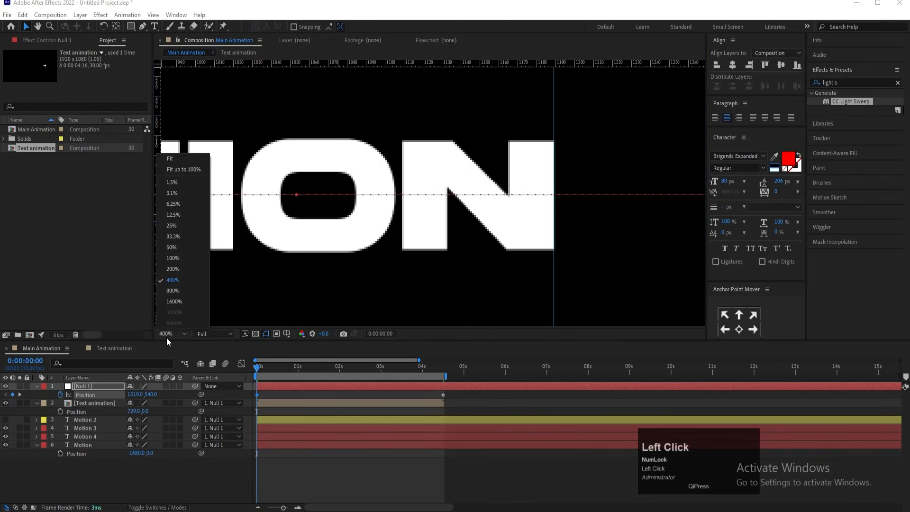
click(164, 159)
Step: Preview the sliding MOTION words to check the loop, ending back at the first frame
key(space)
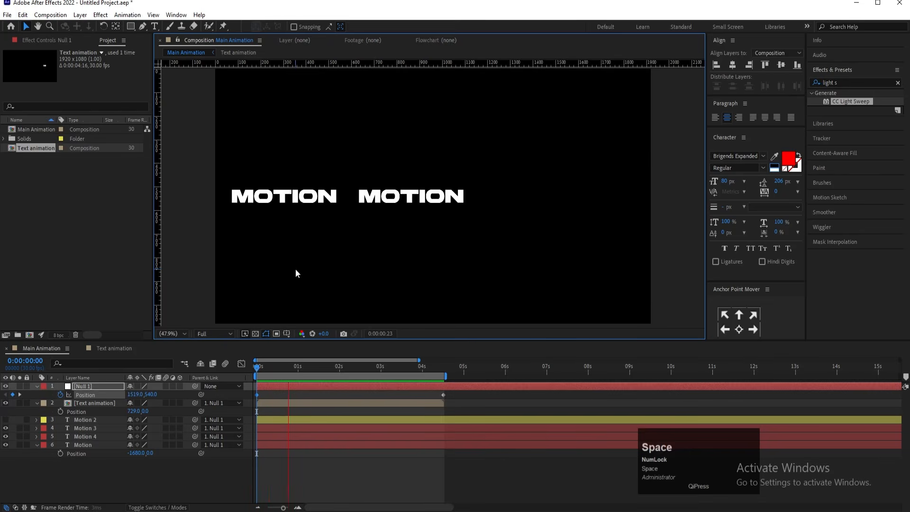
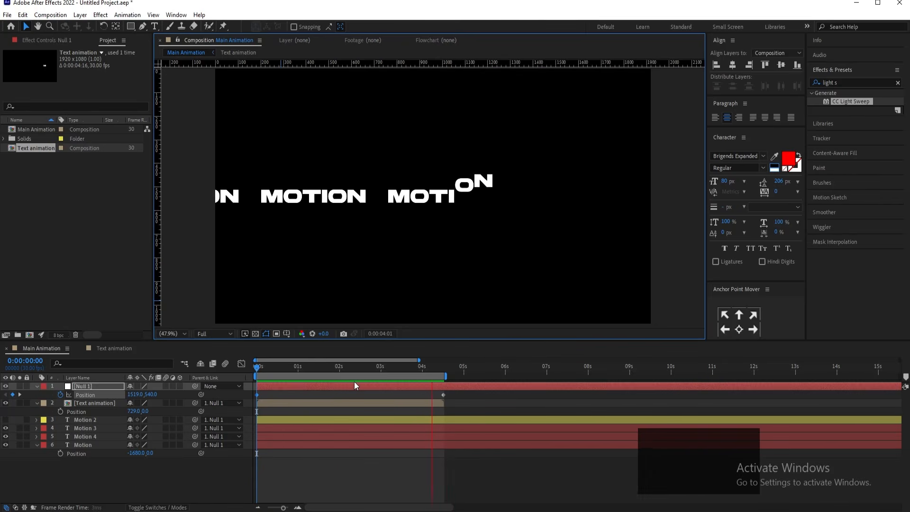
key(space)
drag(304, 367, 137, 370)
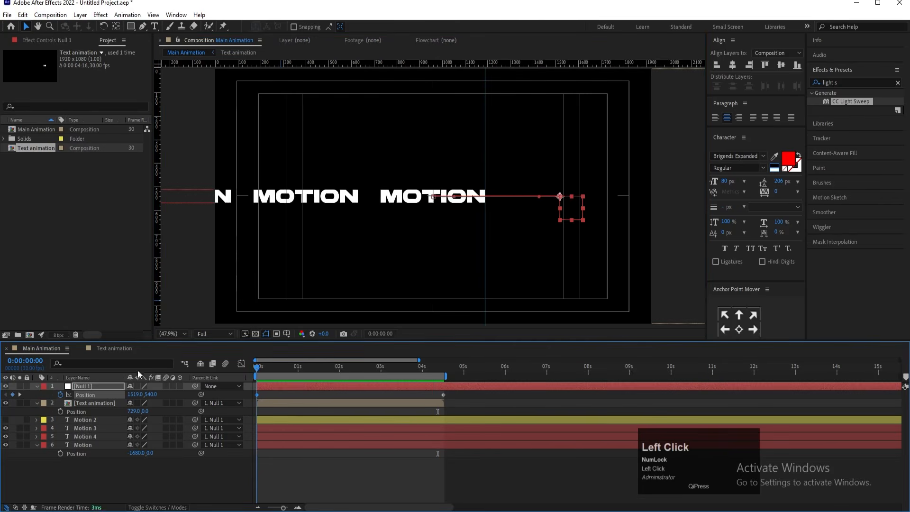
Step: Pre-compose all layers of Main Animation into a new composition named Text 01
click(106, 483)
key(ctrl+a)
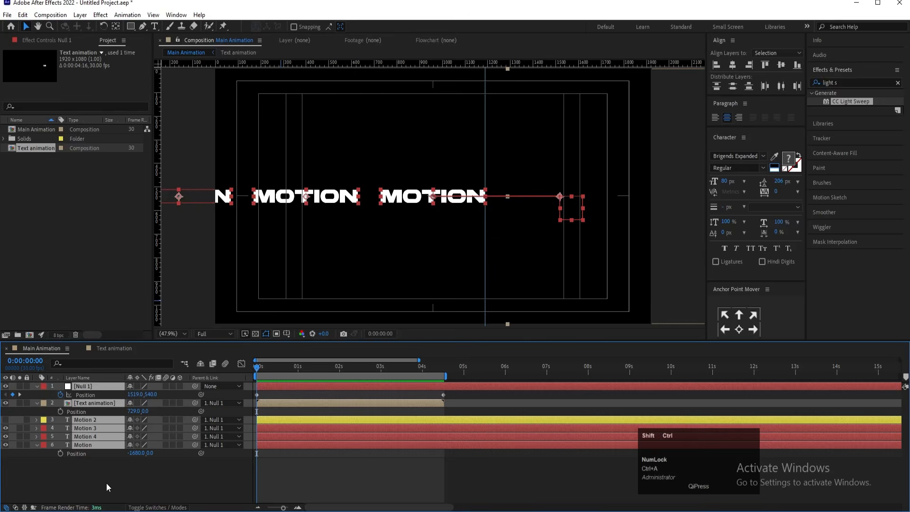
key(ctrl+shift+c)
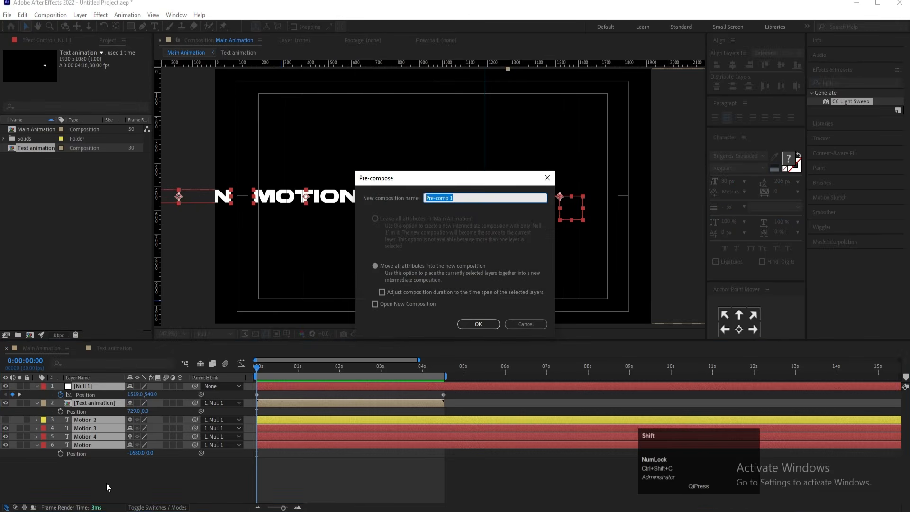
text(Text 01)
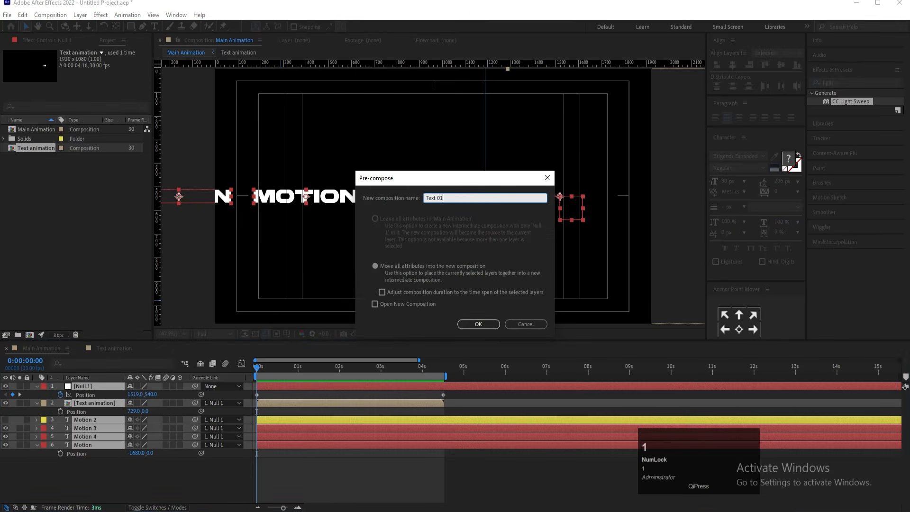
key(Return)
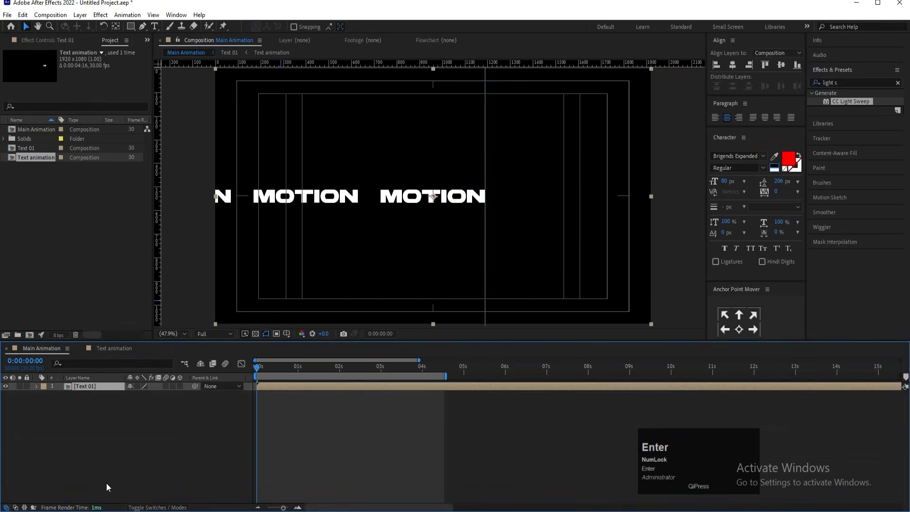
Step: Trim the Text 01 composition to its work area and return to Main Animation
double_click(77, 386)
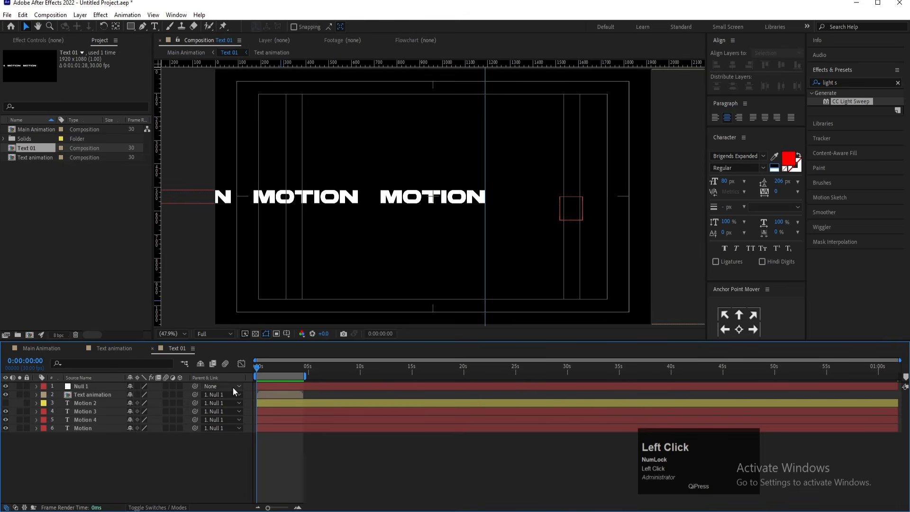
right_click(288, 376)
click(314, 404)
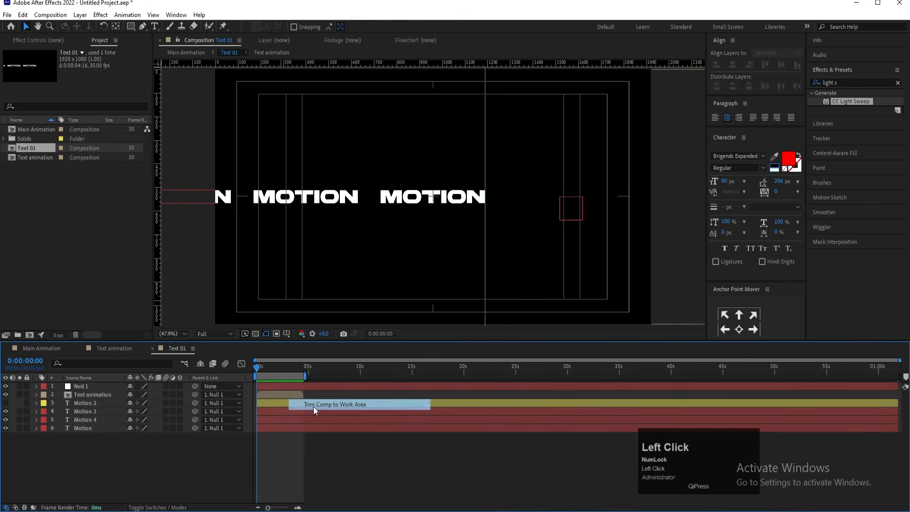
click(51, 348)
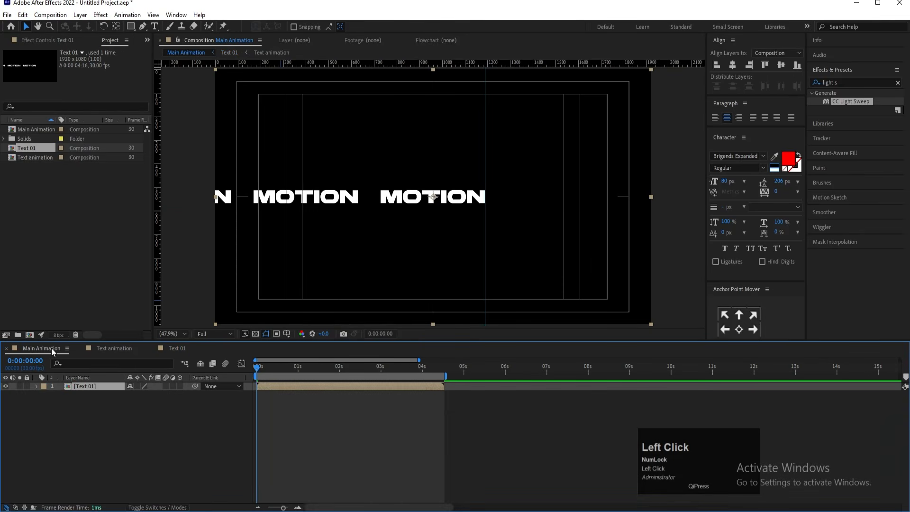
Step: Enable time remapping on the Text 01 layer, add a keyframe at 0:00:04:15 and delete the original end keyframe after it
key(o)
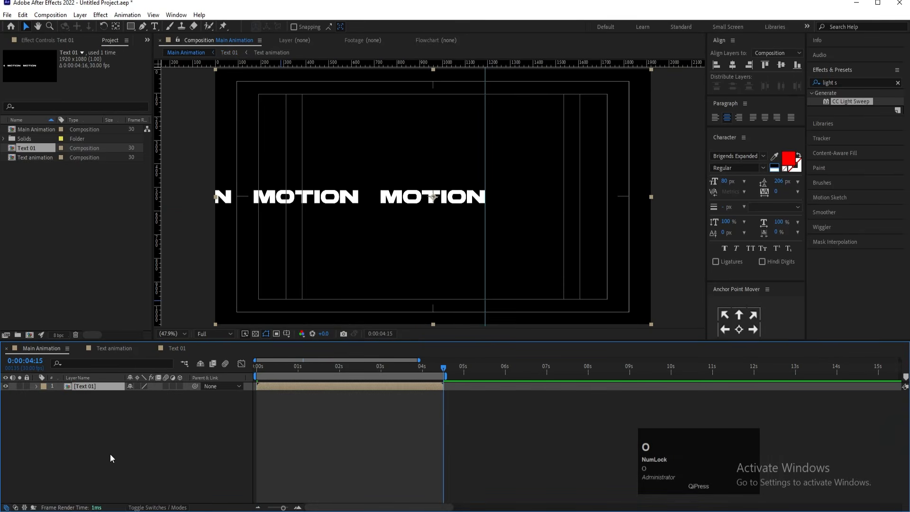
key(ctrl)
key(ctrl+alt+t)
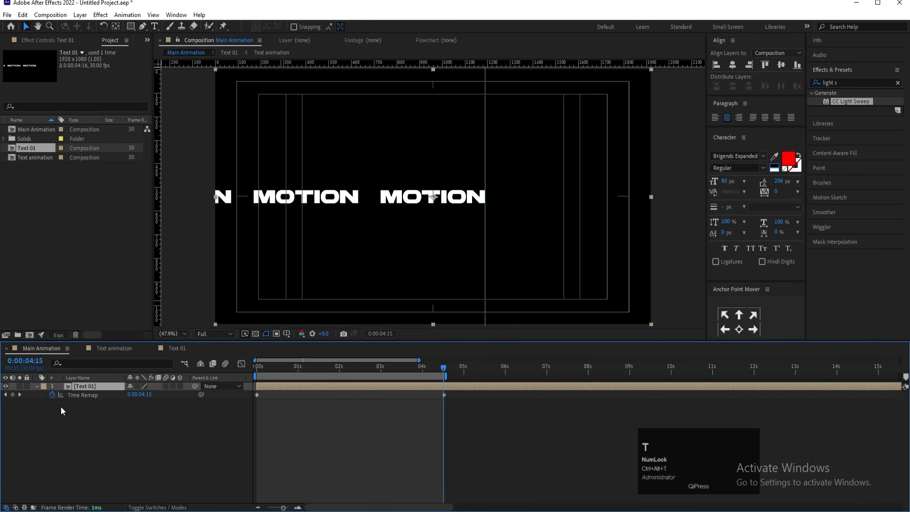
key(equal)
key(equal)
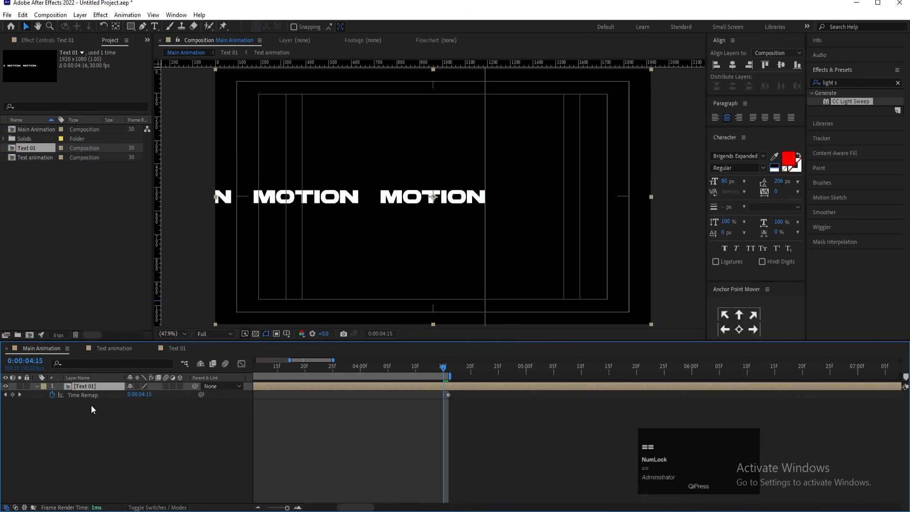
click(12, 394)
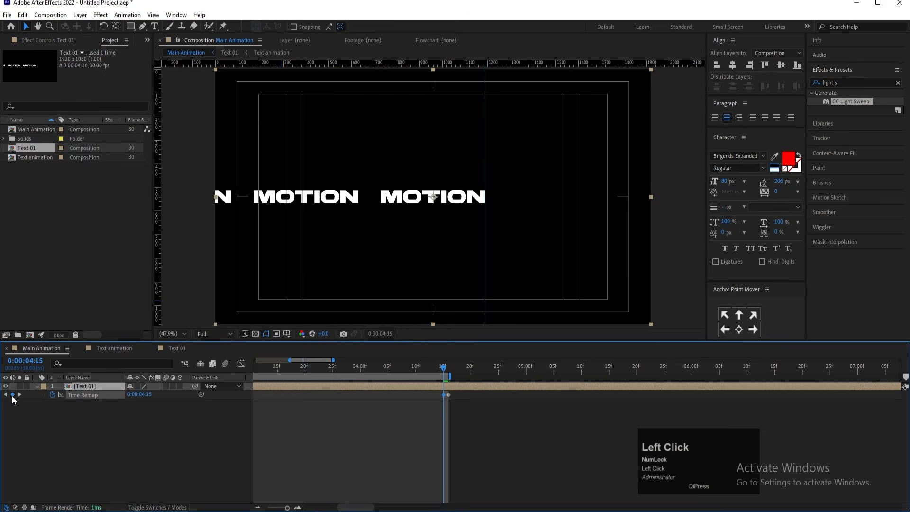
click(450, 392)
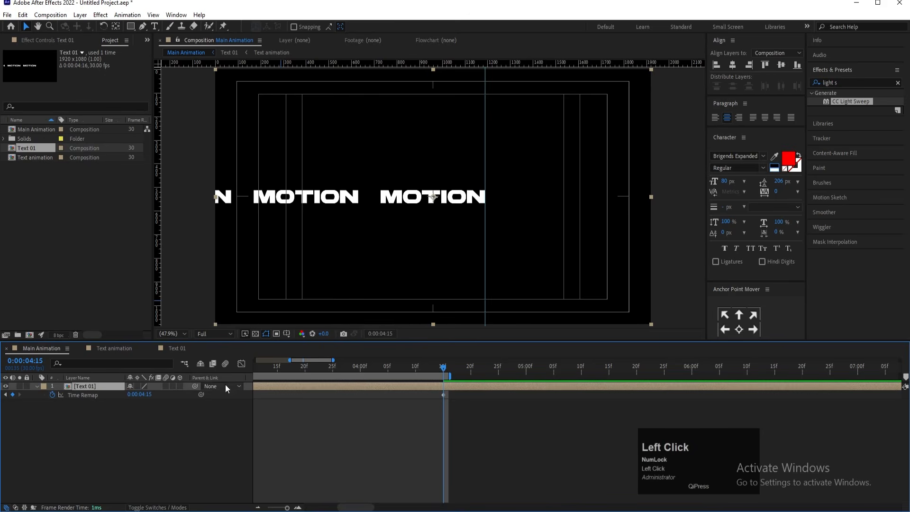
Step: Add a loopOut() expression to the Time Remap property of the Text 01 layer
alt+click(52, 395)
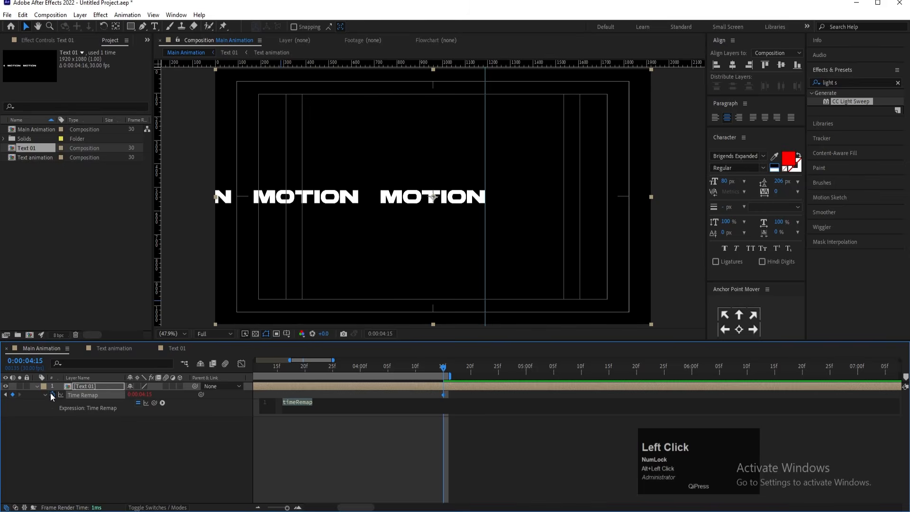
text(loo)
key(Down)
key(Down)
key(Down)
key(Down)
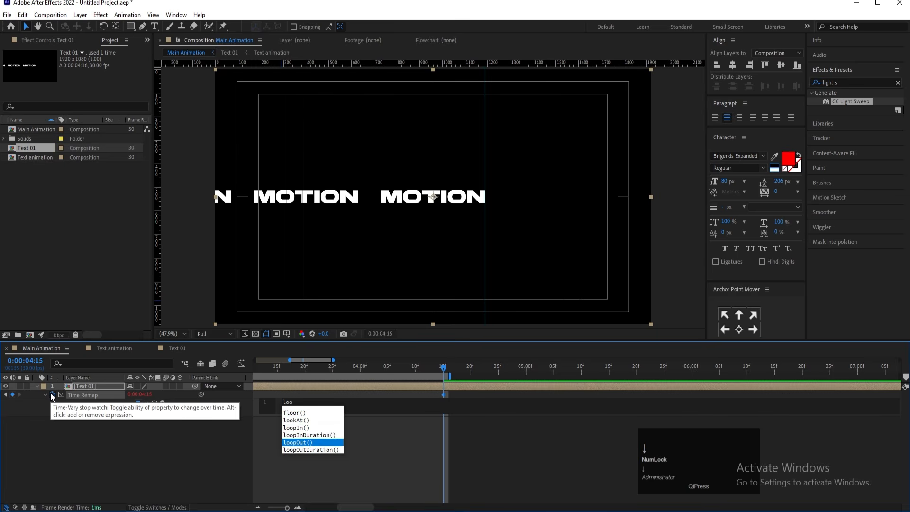
key(Return)
click(88, 426)
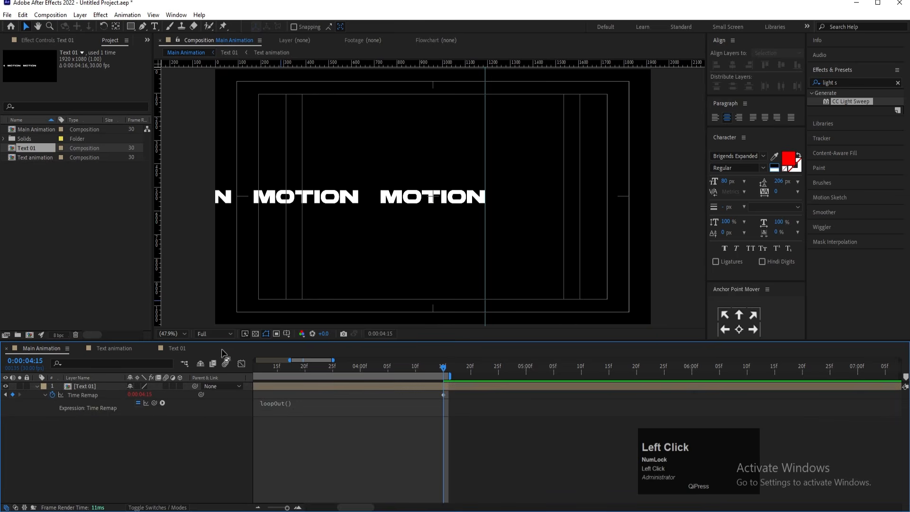
Step: Preview the looping Text 01 layer from 0:00:00:00 in Main Animation
click(178, 338)
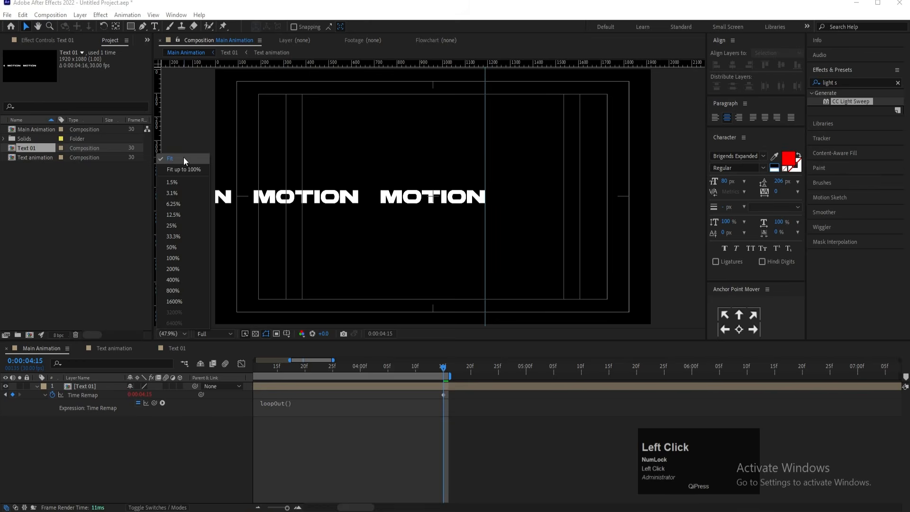
click(183, 163)
key(minus)
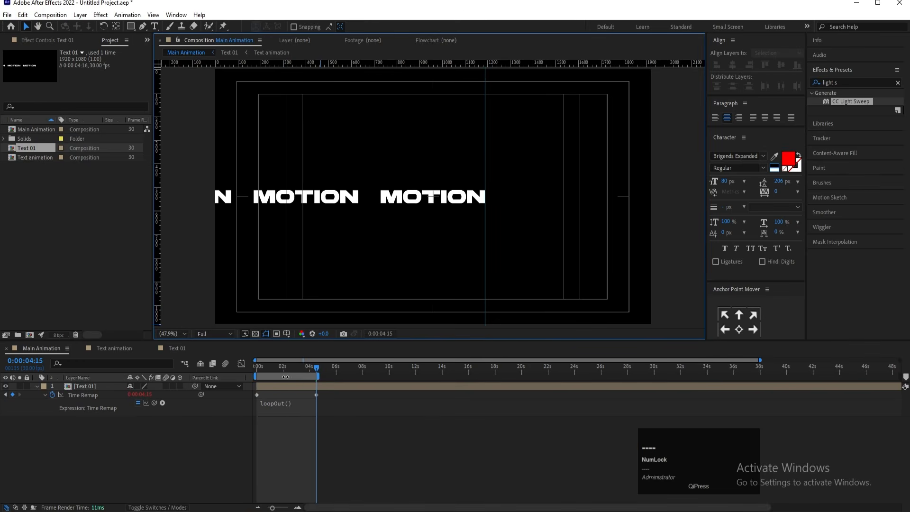
drag(313, 373, 257, 371)
key(space)
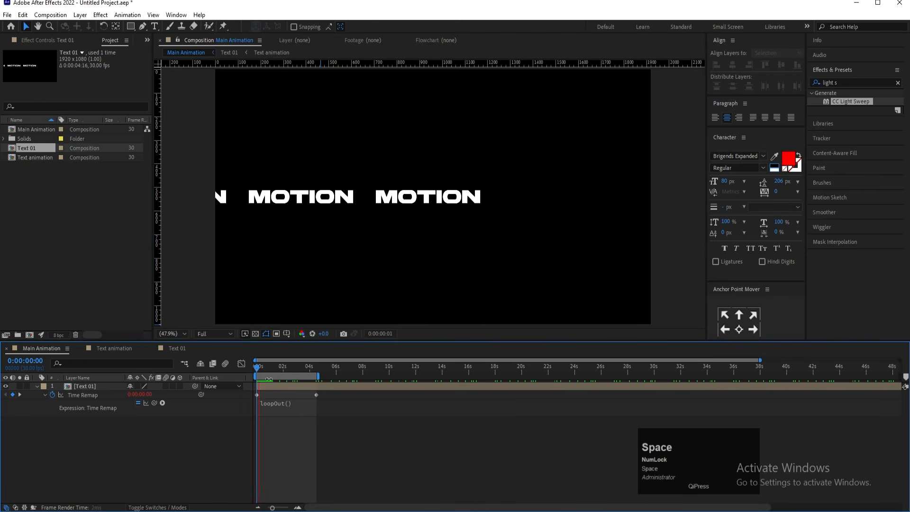
key(equal)
key(equal)
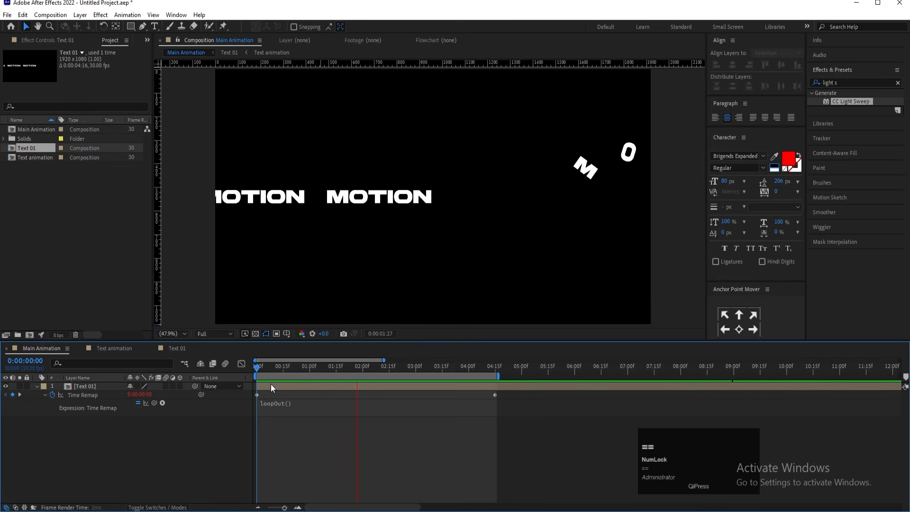
key(space)
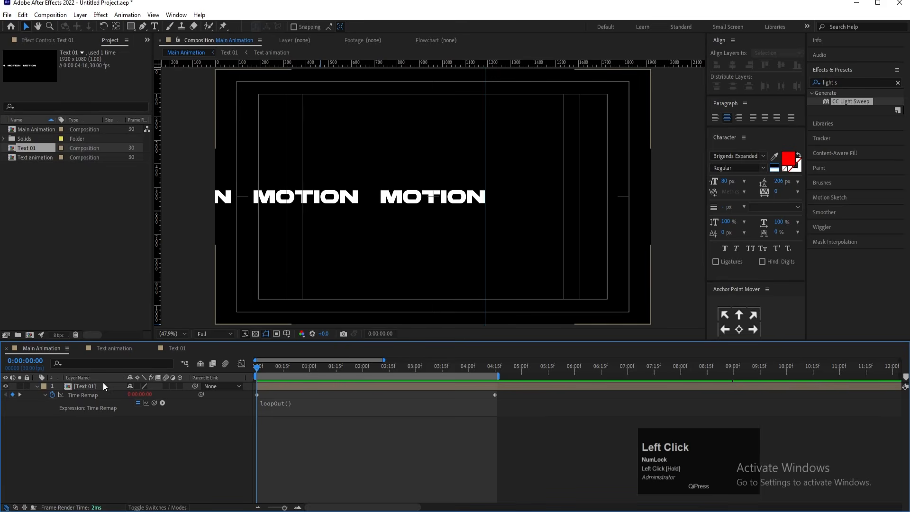
Step: Move the Text 01 layer down to the frame's lower edge, with its Y position at 1052
click(95, 385)
key(p)
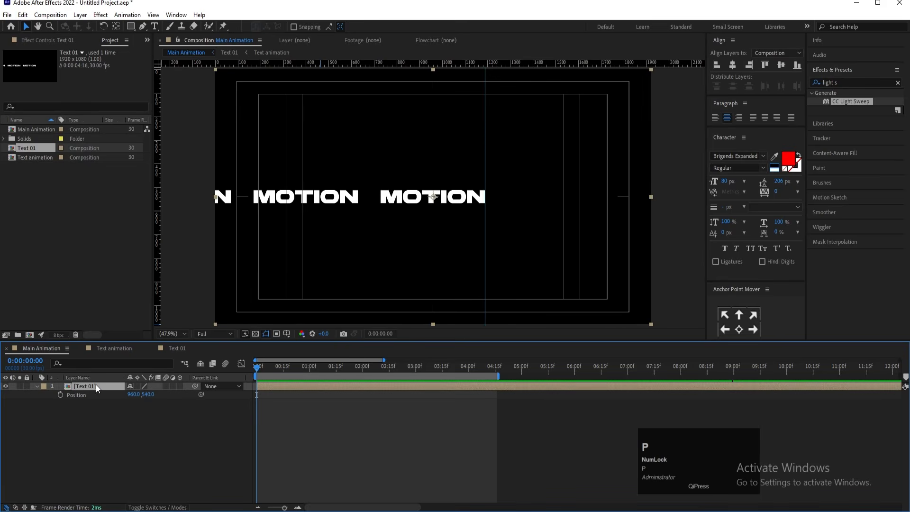
drag(149, 397, 364, 423)
key(Down)
key(Down)
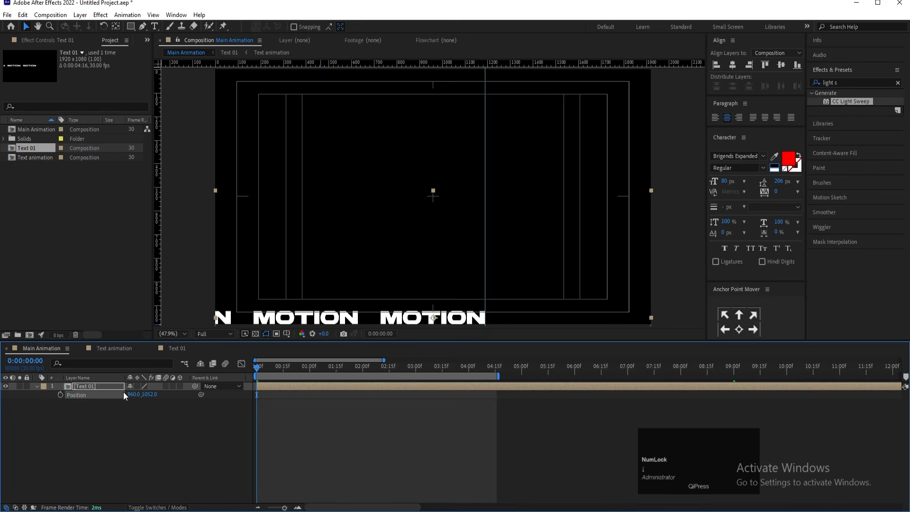
Step: Duplicate the Text 01 layer and offset the copy's Y position by -200
click(104, 385)
key(ctrl+d)
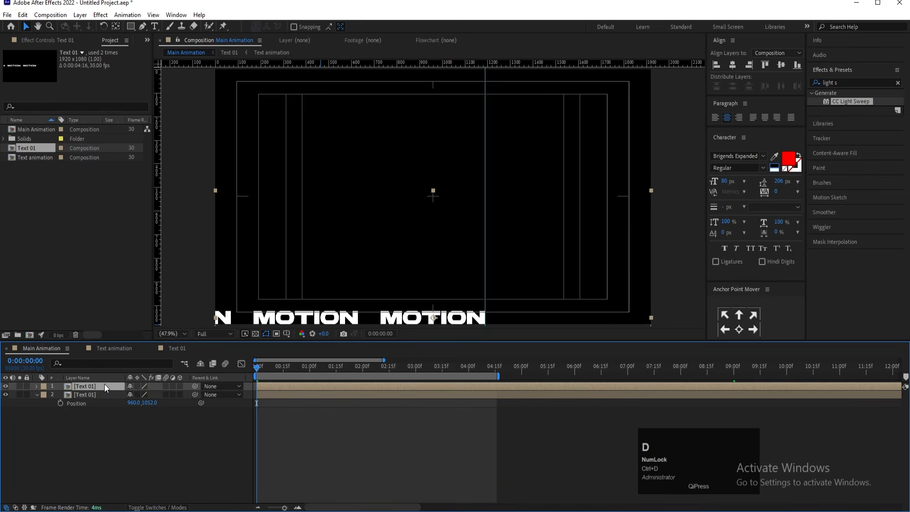
key(p)
click(150, 396)
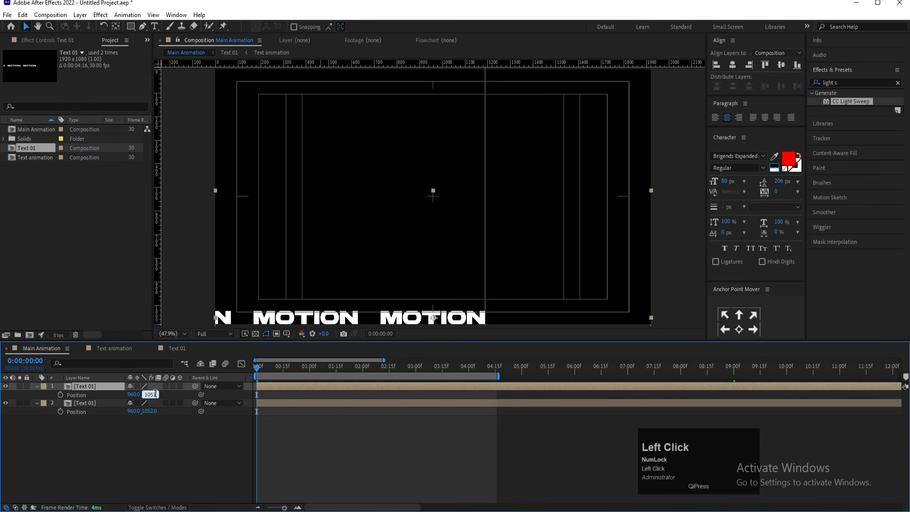
text(-200)
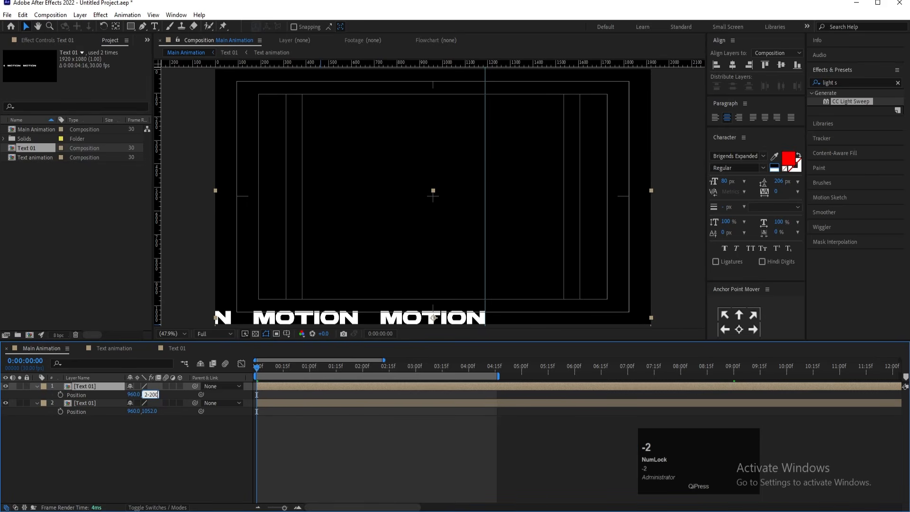
key(Return)
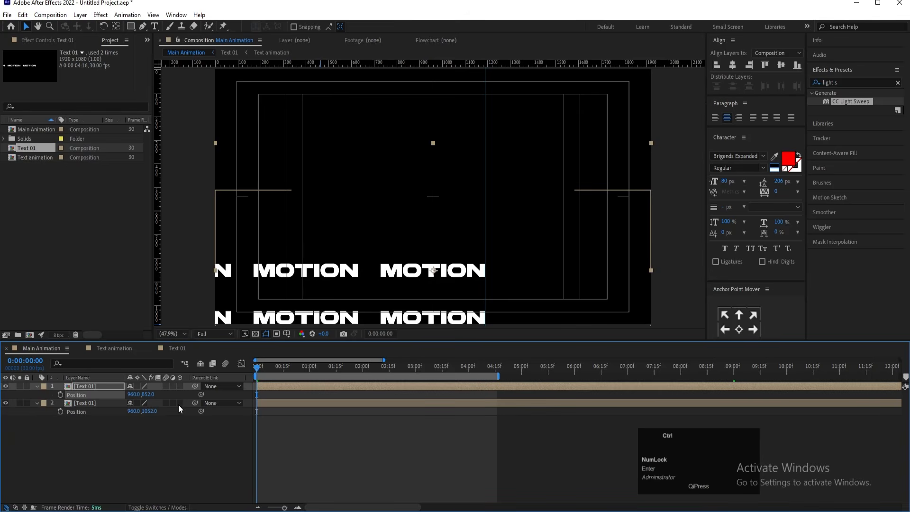
Step: Undo the copy's 200 px offset and offset its Y position by -100 instead
key(ctrl+z)
click(151, 395)
key(Right)
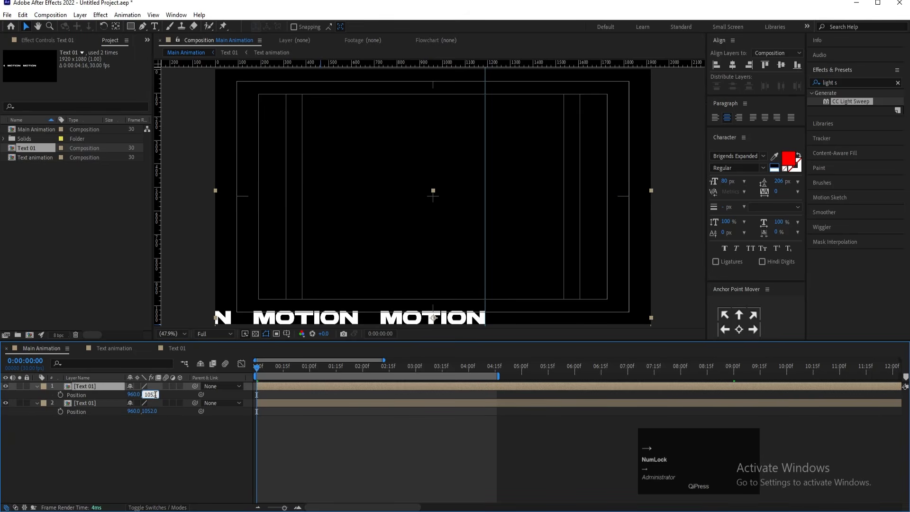
text(-100)
key(Return)
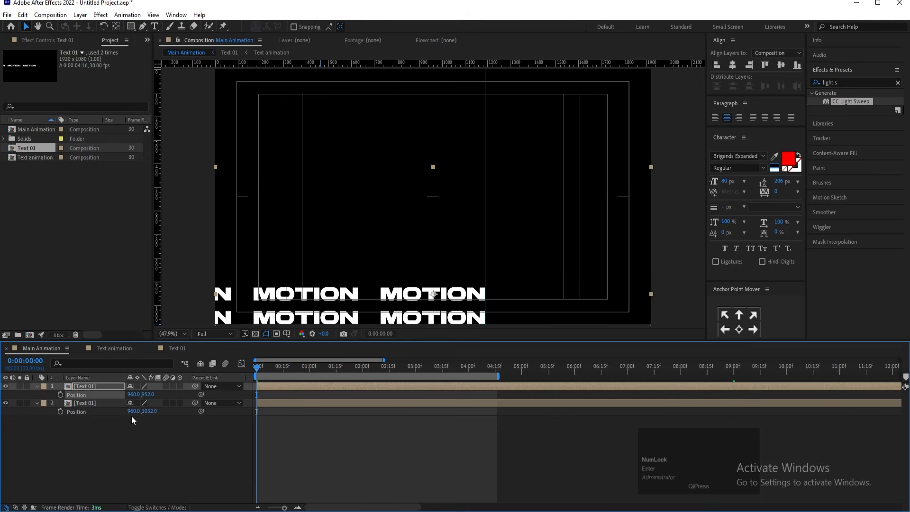
Step: Delete the duplicated Text 01 layer at Y position 952
click(111, 388)
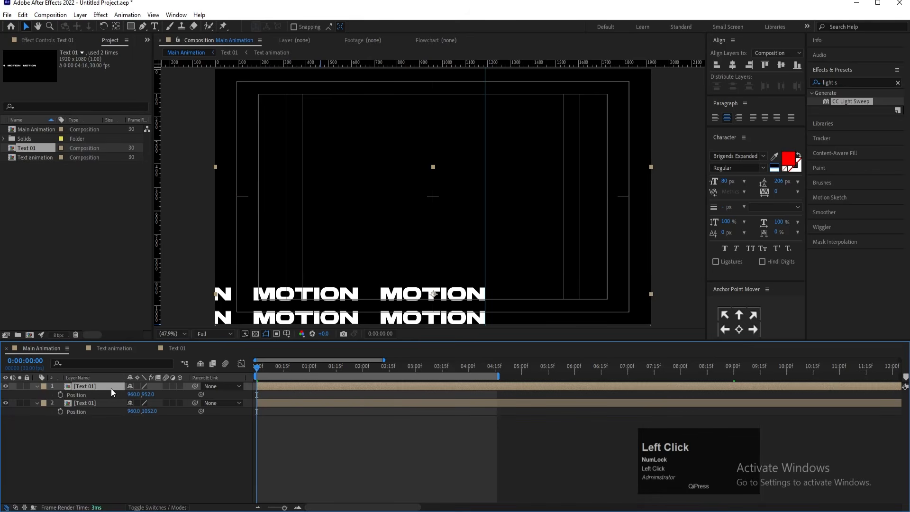
key(Delete)
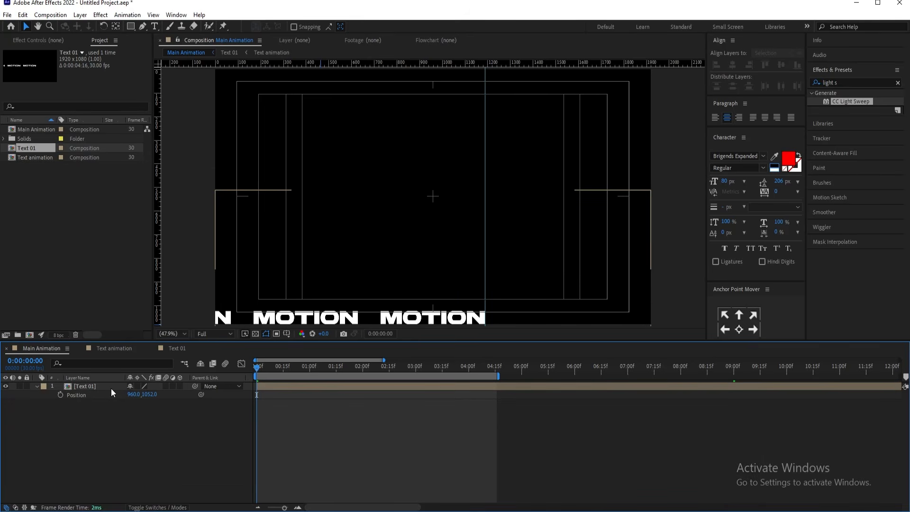
Step: Add the expression [position[0],position[1]-100*index] to the Text 01 layer's Position property
click(104, 386)
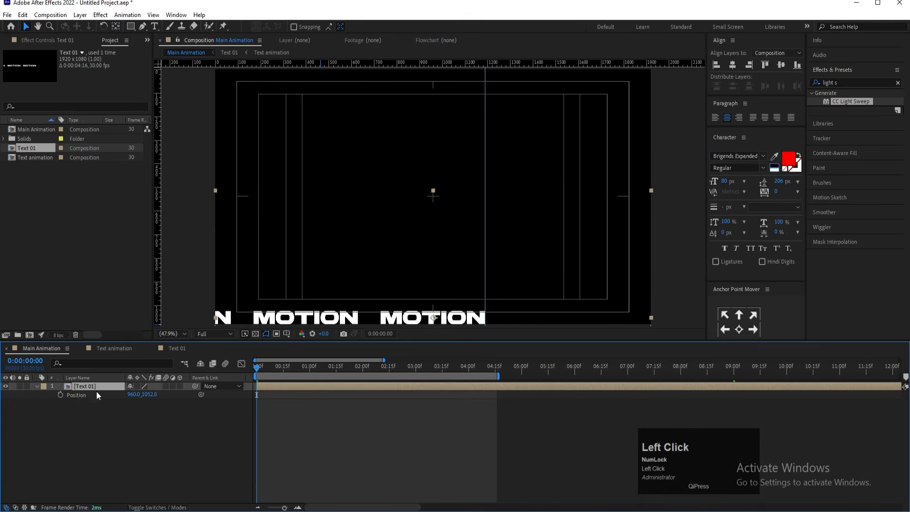
alt+click(61, 394)
text([)
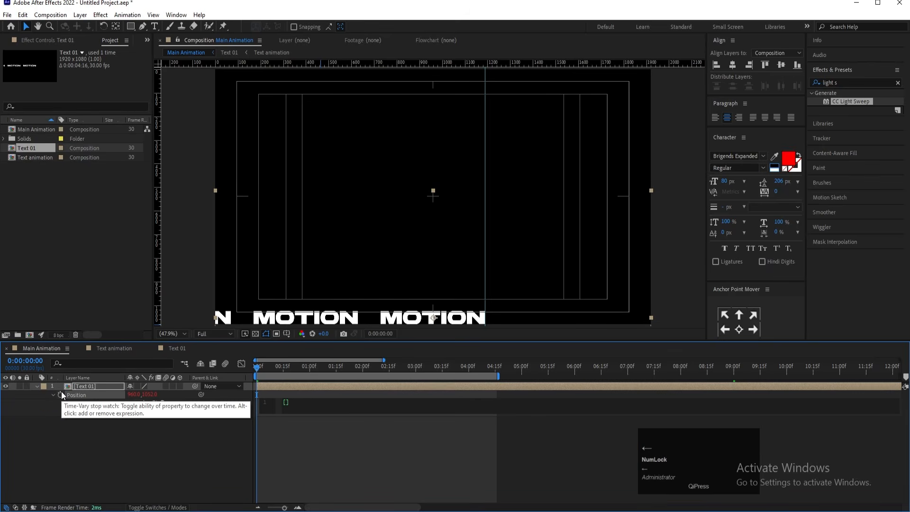
text(poao)
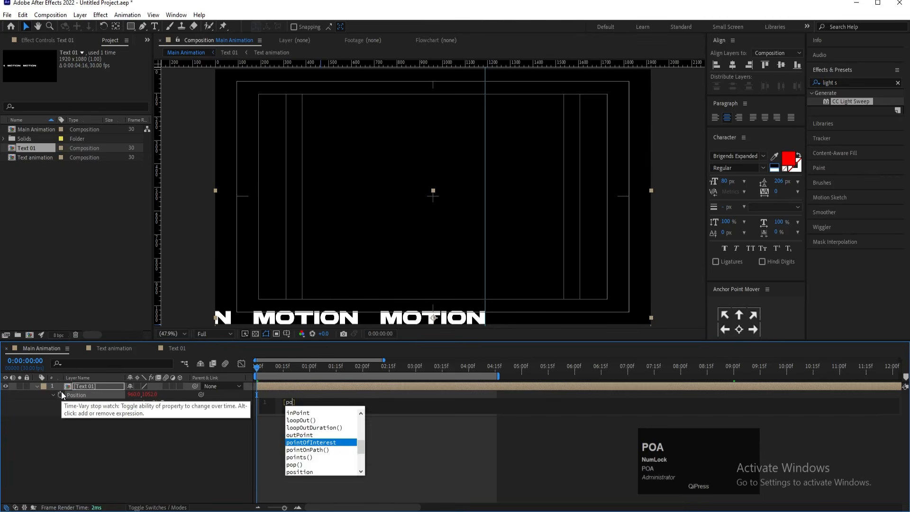
text(si)
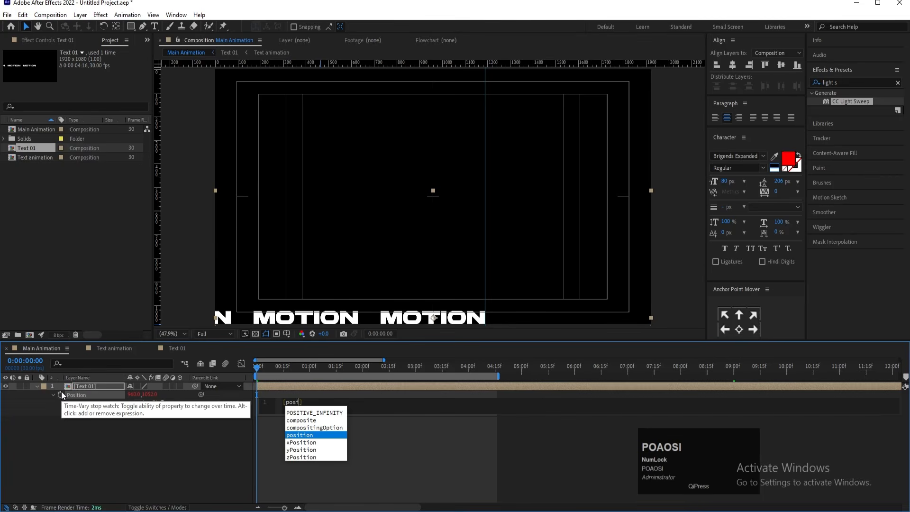
key(Return)
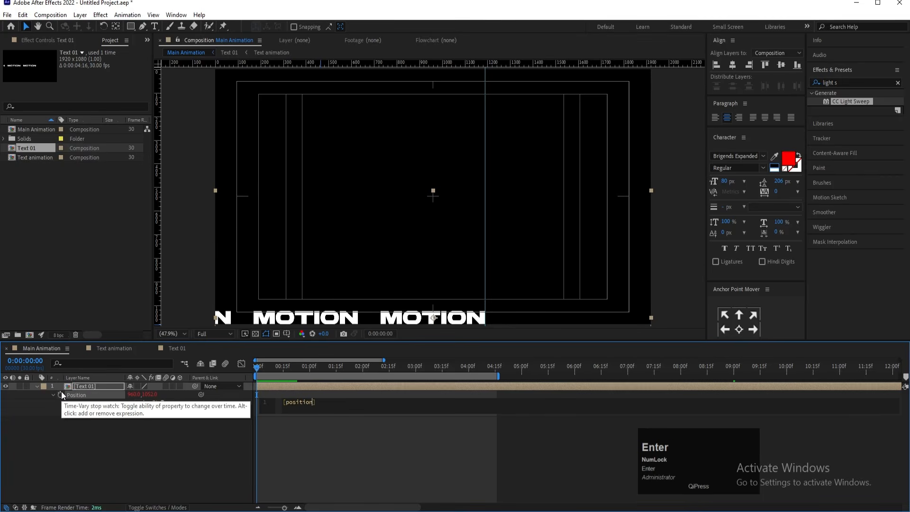
text([0)
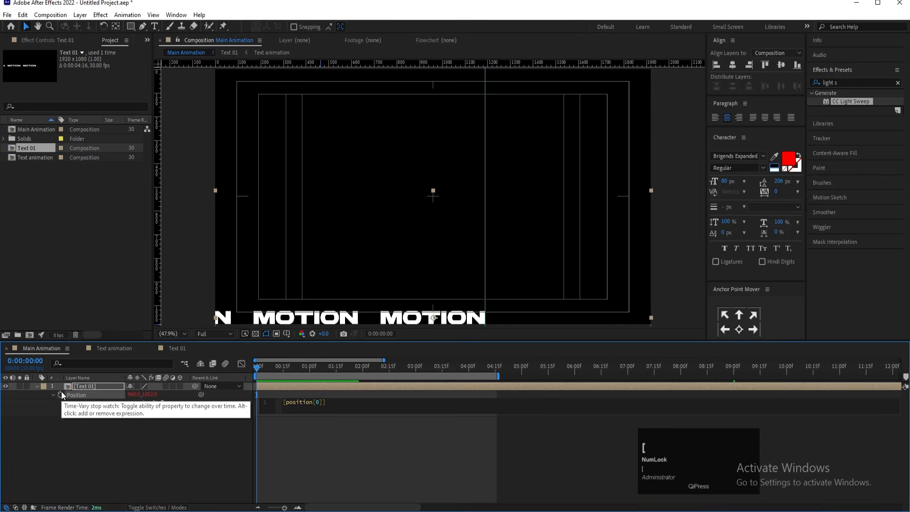
key(Right)
text(,po)
key(Return)
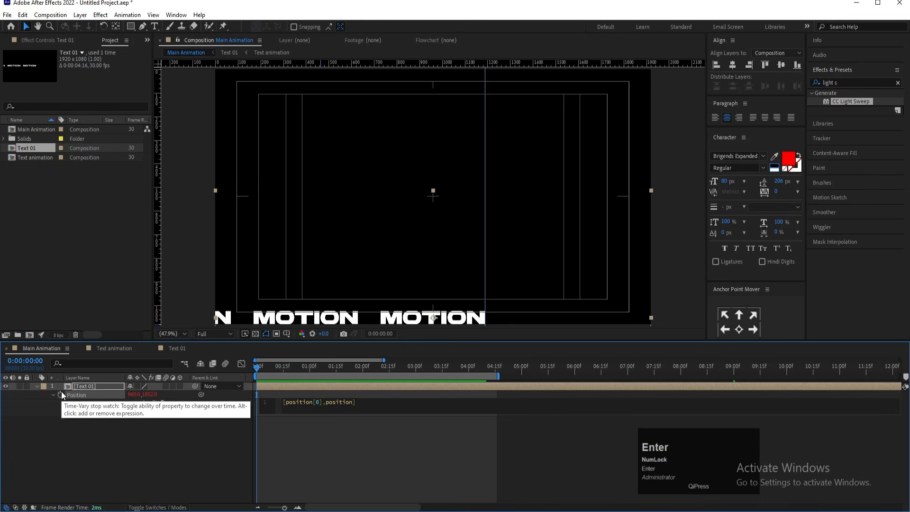
text([1)
key(Right)
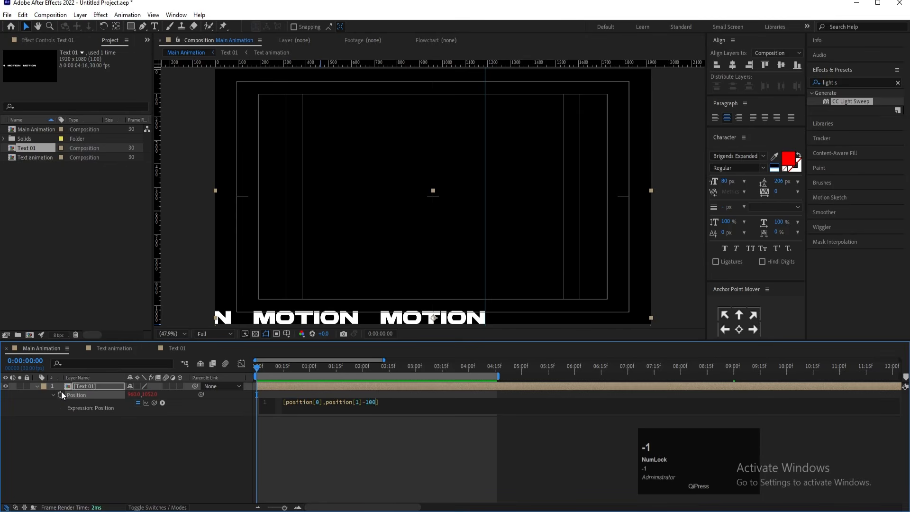
text(-100*insd)
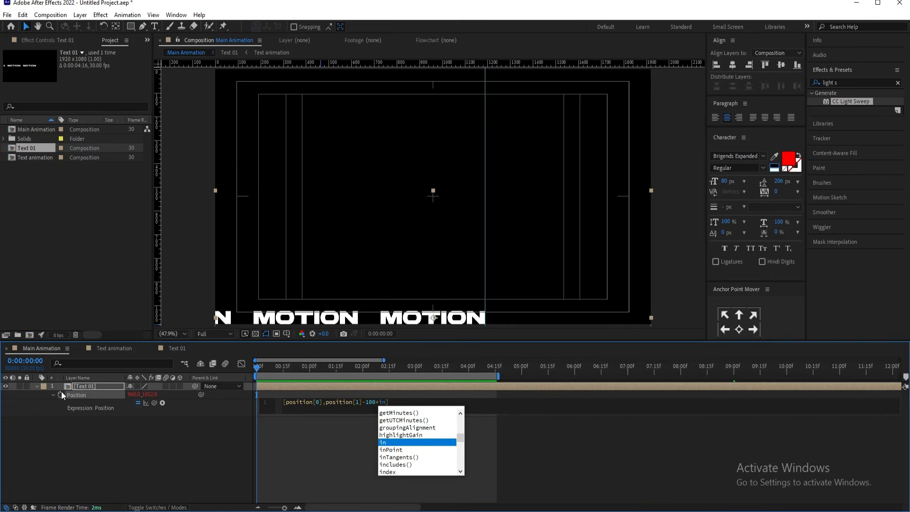
text(d)
key(Return)
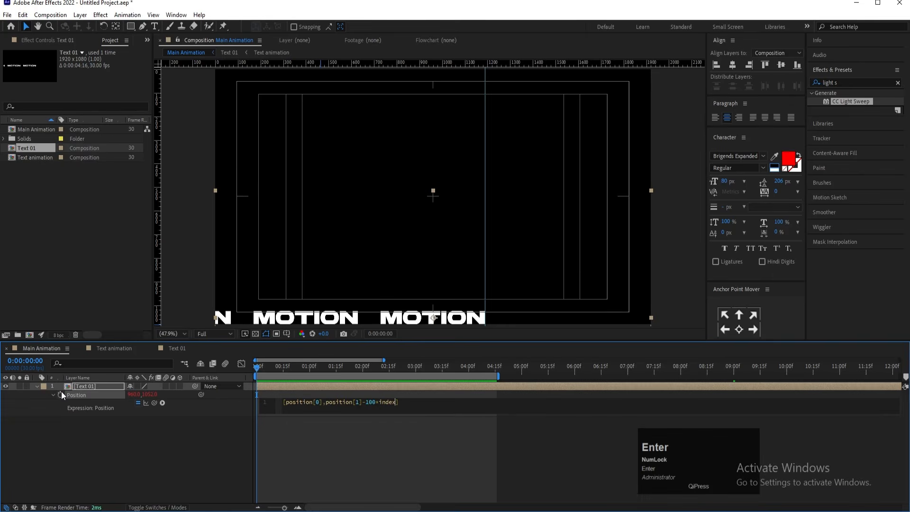
click(288, 454)
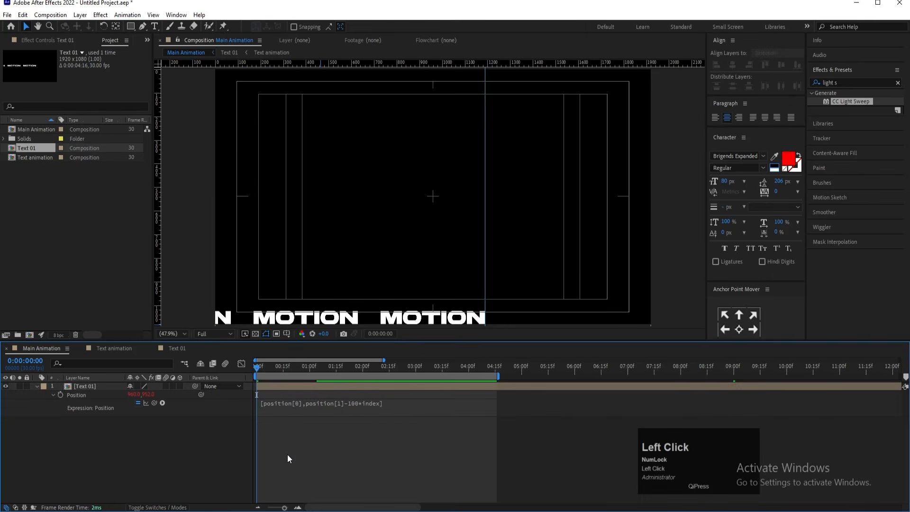
Step: Duplicate the Text 01 layer until there are twelve stacked layers filling the frame's height
click(280, 387)
key(ctrl+d)
key(ctrl+d)
key(ctrl+d)
key(ctrl+d)
key(ctrl+d)
key(ctrl+d)
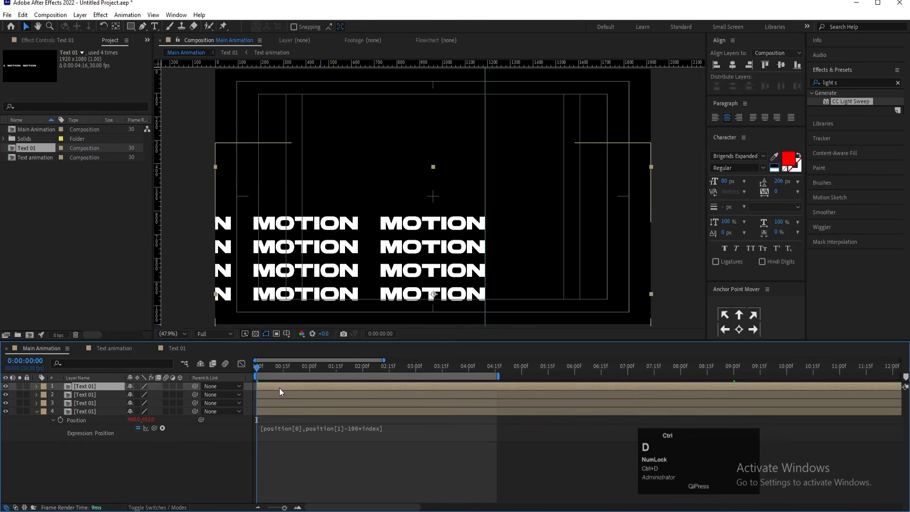
key(ctrl+d)
key(ctrl+d)
key(ctrl+d)
key(ctrl+d)
key(ctrl+d)
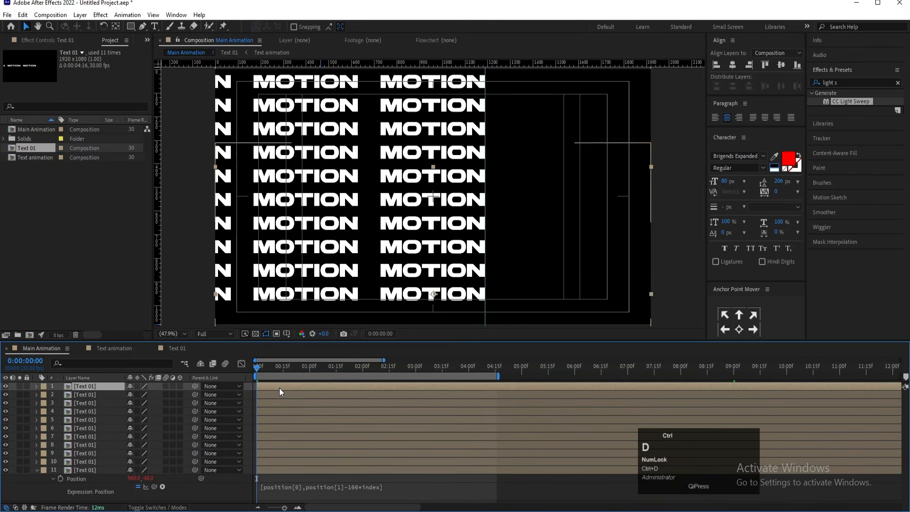
Step: Move all twelve Text 01 layers down together until the lowest MOTION row sits at the frame's lower edge
key(ctrl+a)
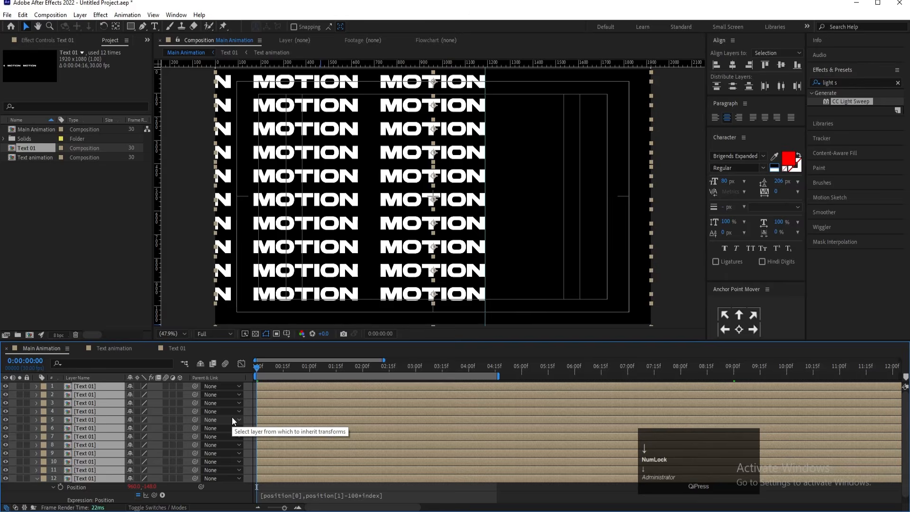
key(Down)
key(Down)
key(Down)
key(Down)
key(Down)
key(Down)
key(Down)
key(Down)
key(Down)
key(Down)
key(Down)
key(Down)
key(Down)
key(Down)
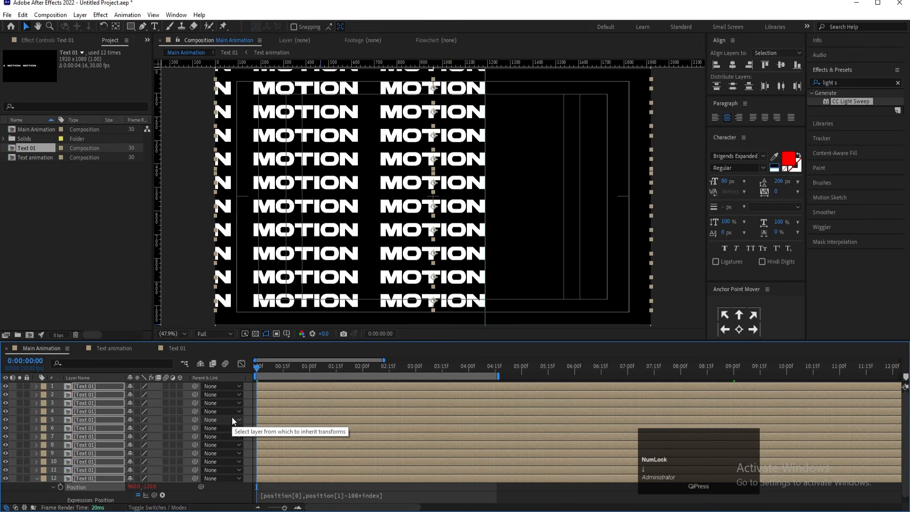
drag(398, 306, 398, 321)
key(Down)
key(Down)
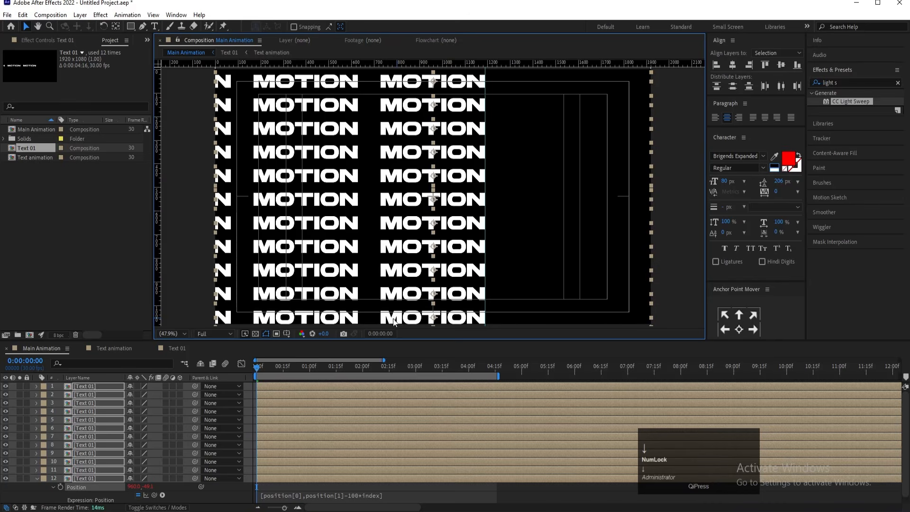
Step: Set the preview resolution to Quarter, play the stacked rows' animation and return to the first frame
click(249, 388)
key(space)
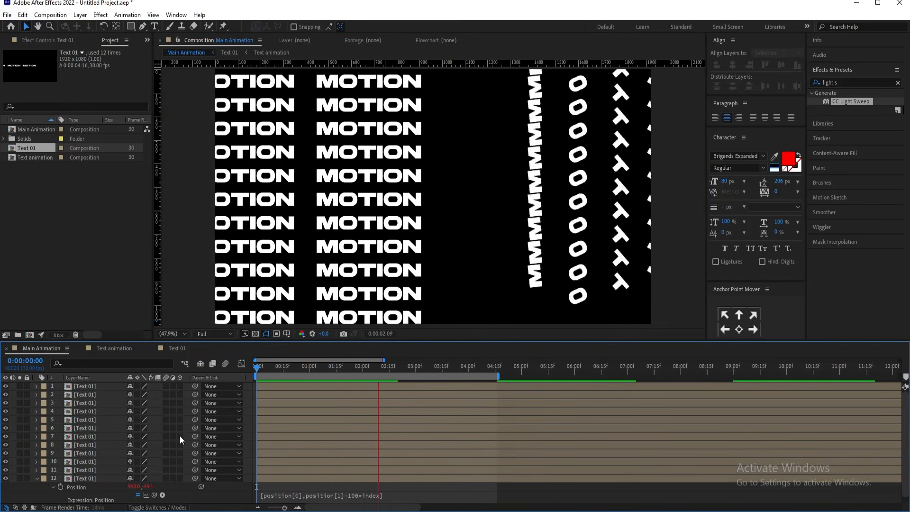
key(space)
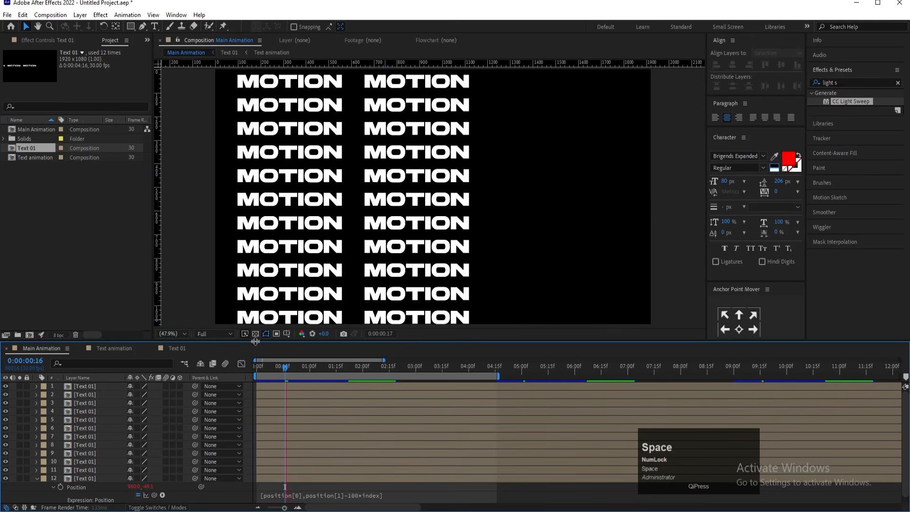
click(220, 334)
click(213, 390)
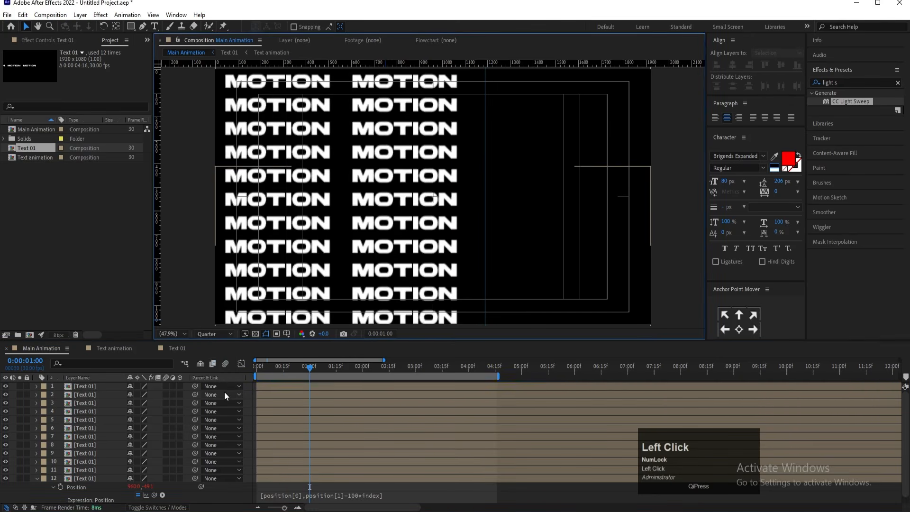
key(space)
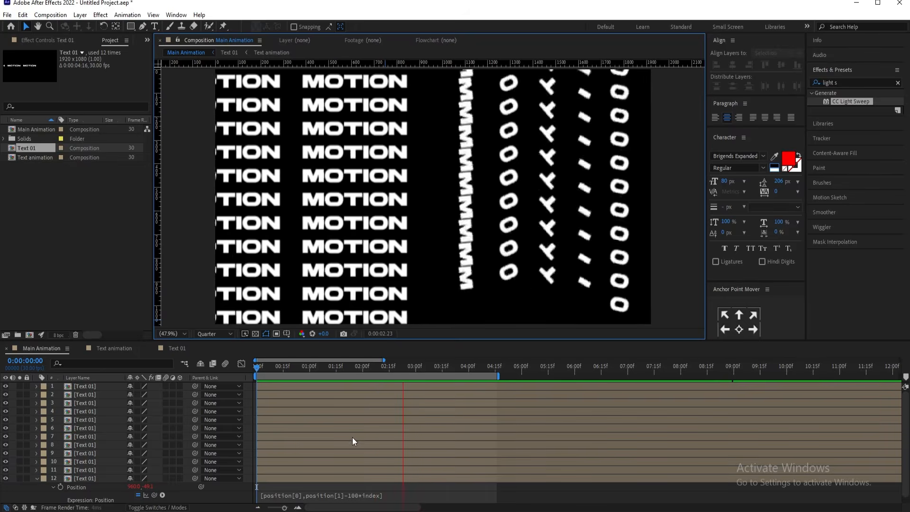
key(space)
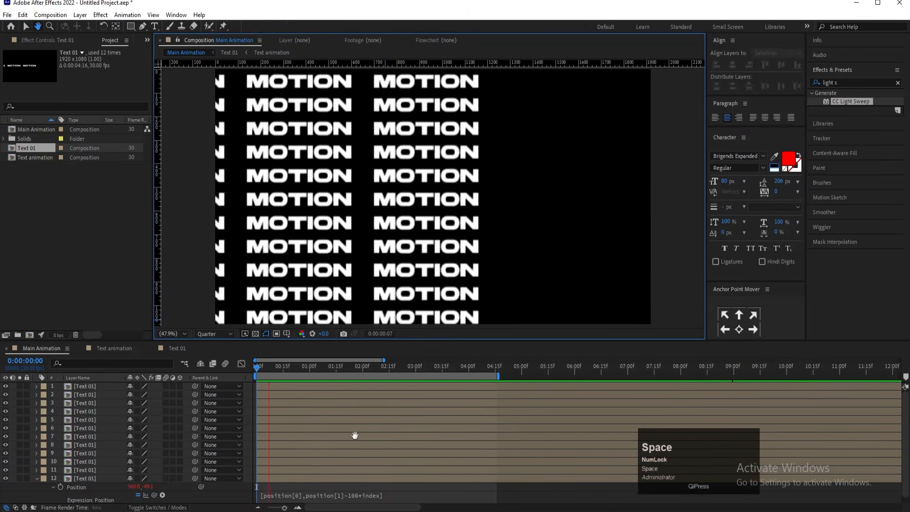
click(280, 369)
drag(280, 370, 219, 370)
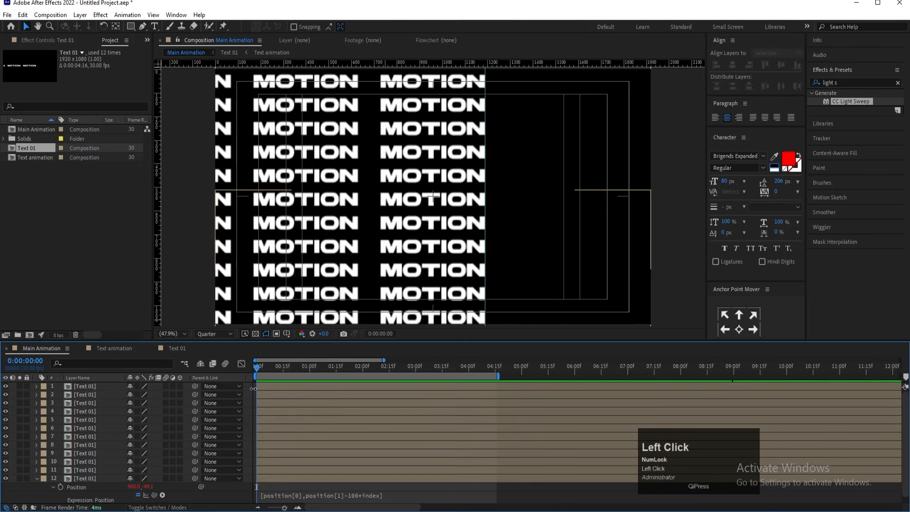
Step: Trim the out points of all twelve Text 01 layers to frame 3 (0:00:00:03)
key(ctrl+a)
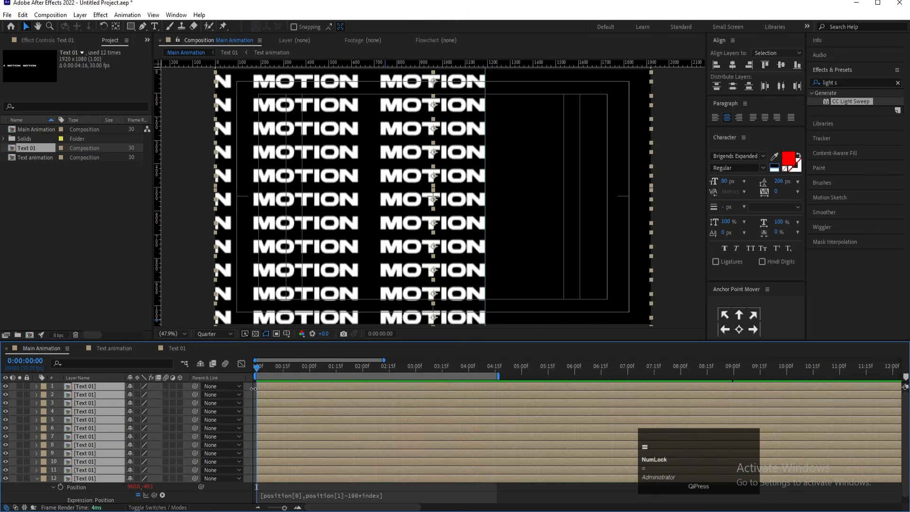
key(equal)
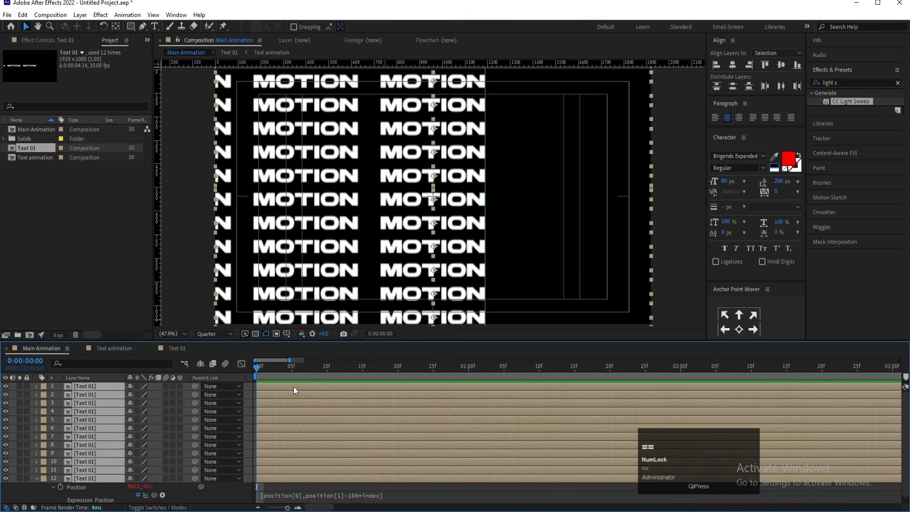
click(278, 369)
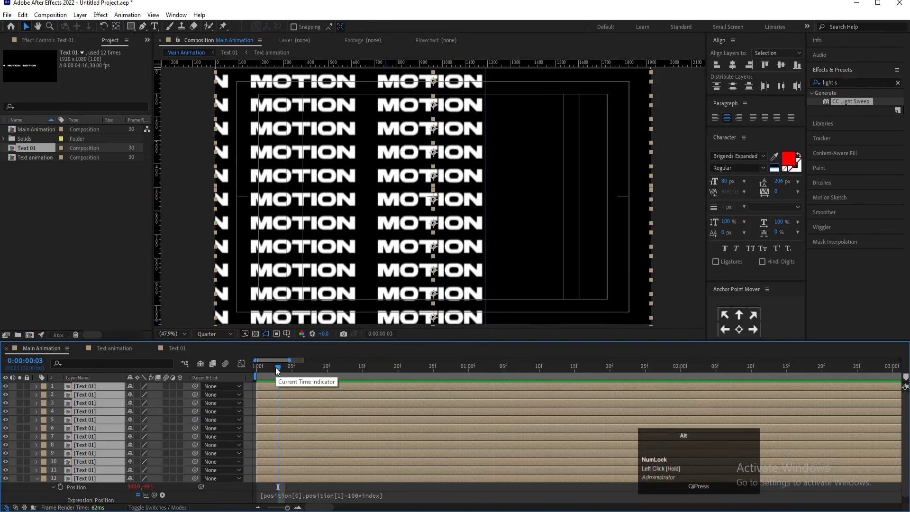
key(alt+bracketright)
Step: Sequence the twelve trimmed Text 01 layers one after another with Sequence Layers, without overlap
right_click(278, 386)
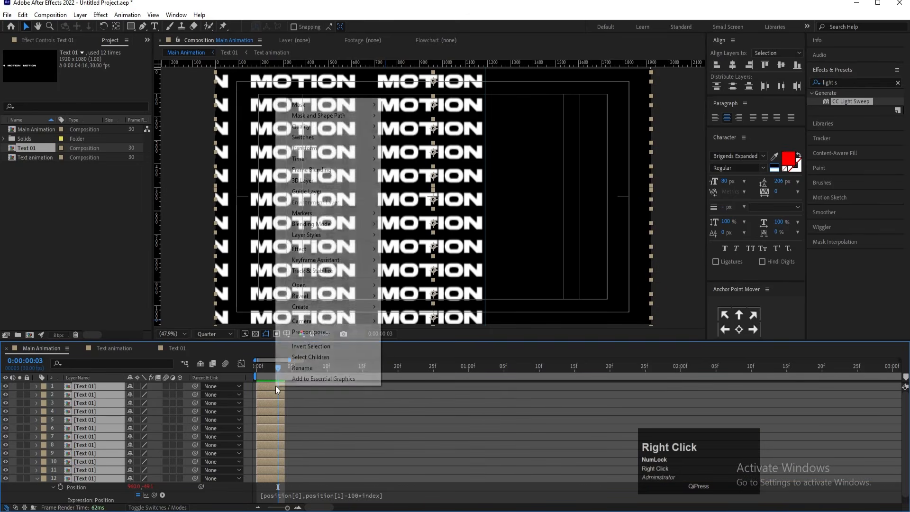
click(314, 259)
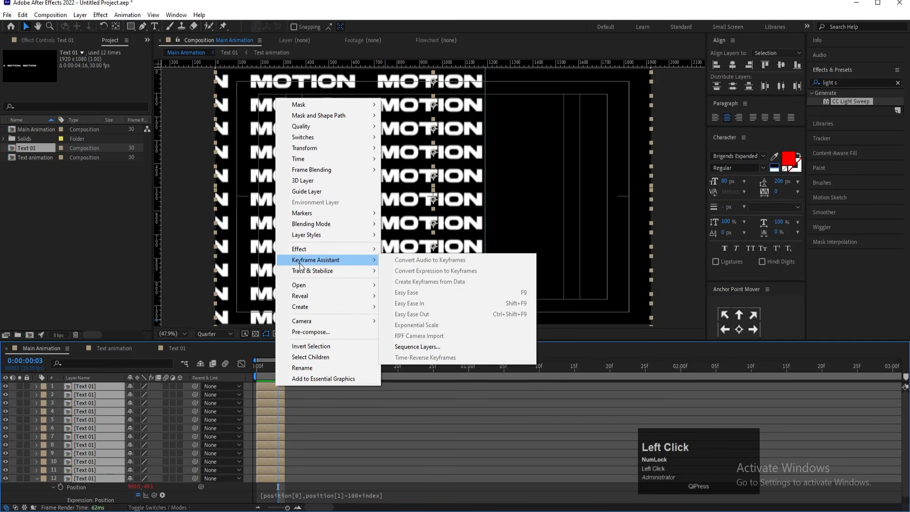
click(422, 347)
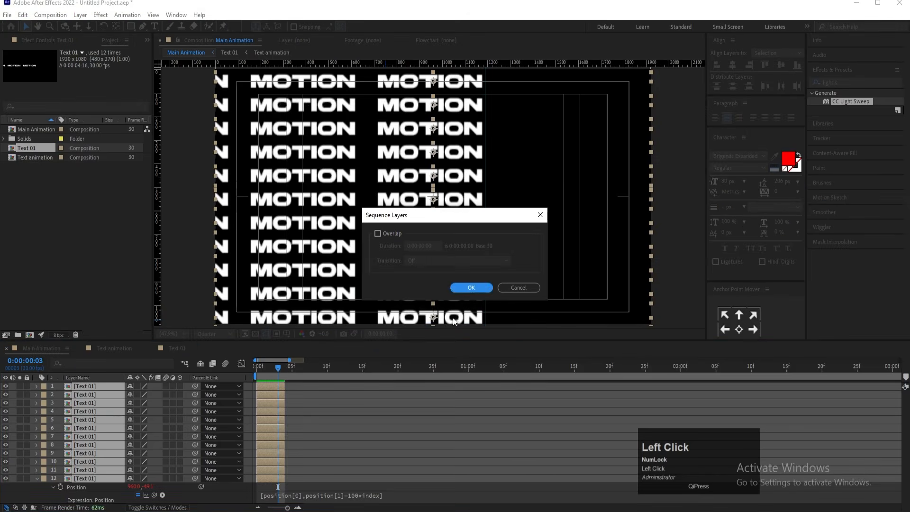
click(471, 288)
key(minus)
key(minus)
key(minus)
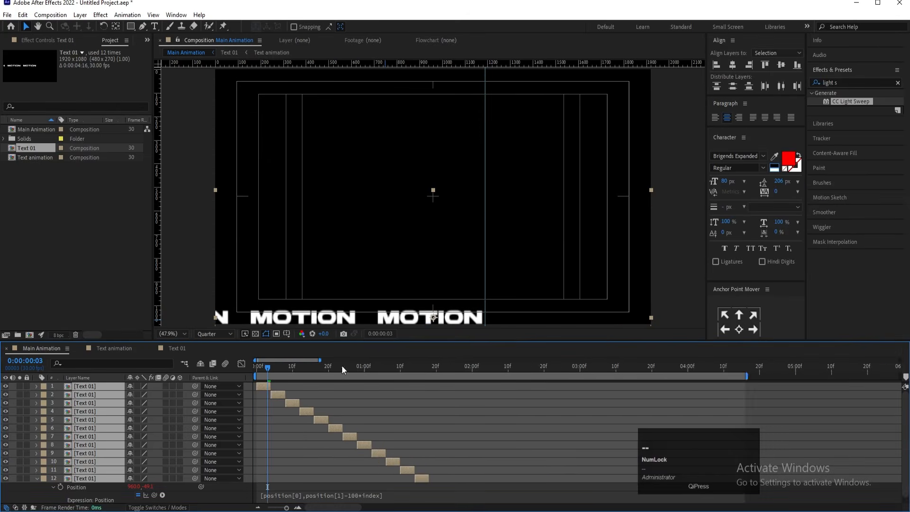
Step: Extend the out points of all staggered Text 01 layers and shift them earlier so every layer covers the composition's start
drag(262, 385, 505, 391)
scroll(505, 391, up, 1)
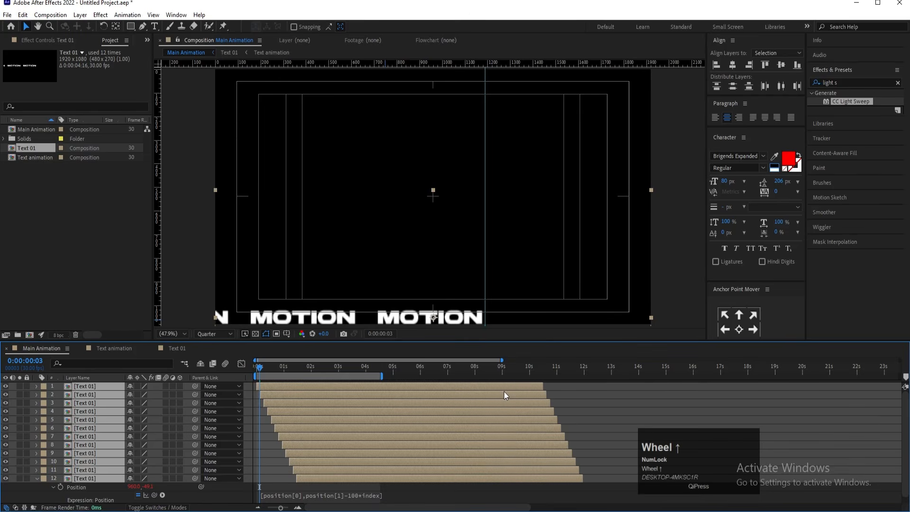
drag(346, 471, 305, 471)
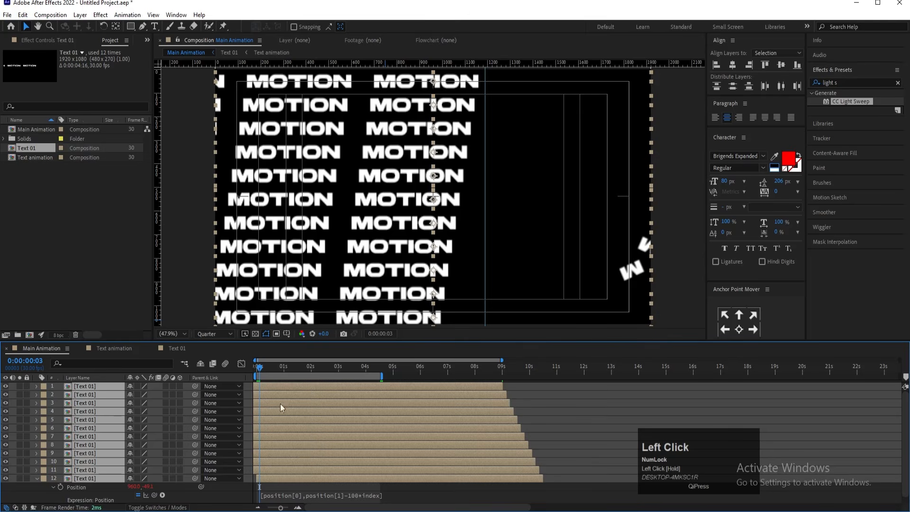
Step: Preview the staggered MOTION rows from the first frame
drag(259, 369, 227, 362)
key(=)
key(=)
key(=)
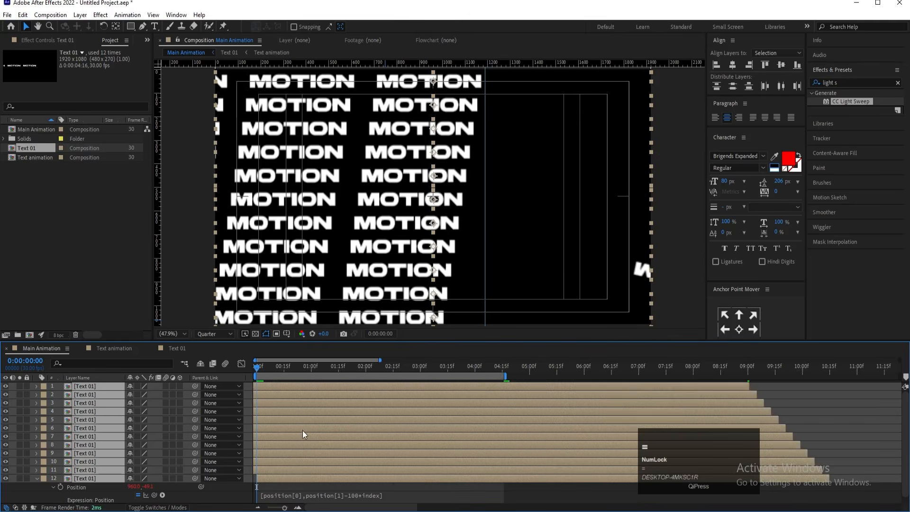
key(-)
key(-)
key(-)
key(space)
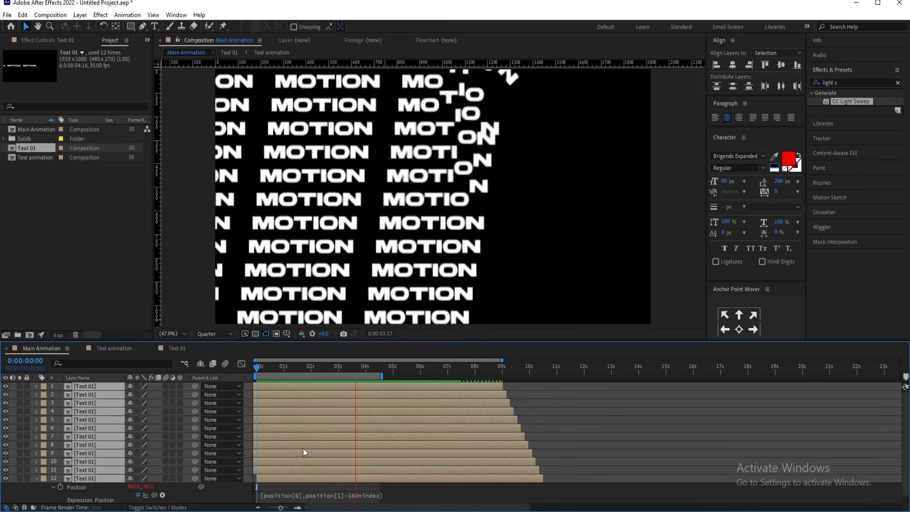
key(space)
Step: Undo the shifting, extending and sequencing of the Text 01 layers, back to the unsequenced trimmed layers
key(ctrl+z)
key(ctrl+z)
key(ctrl+z)
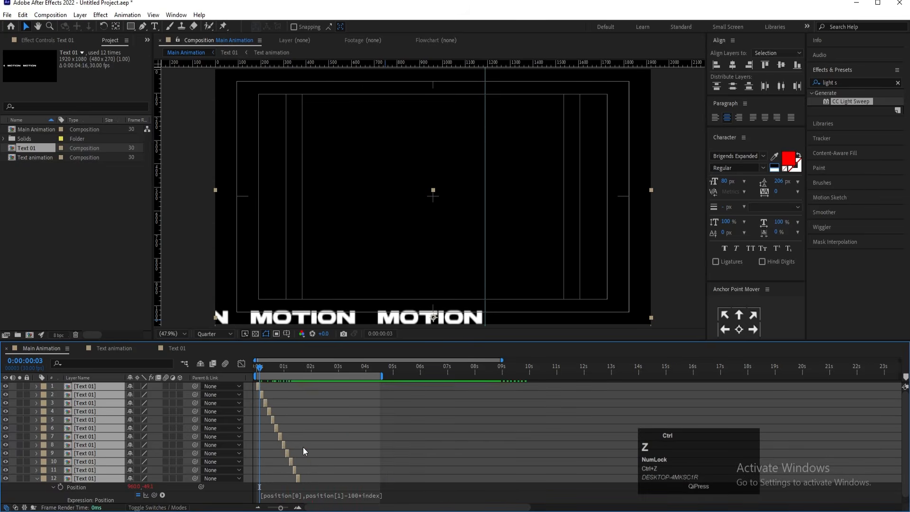
key(equal)
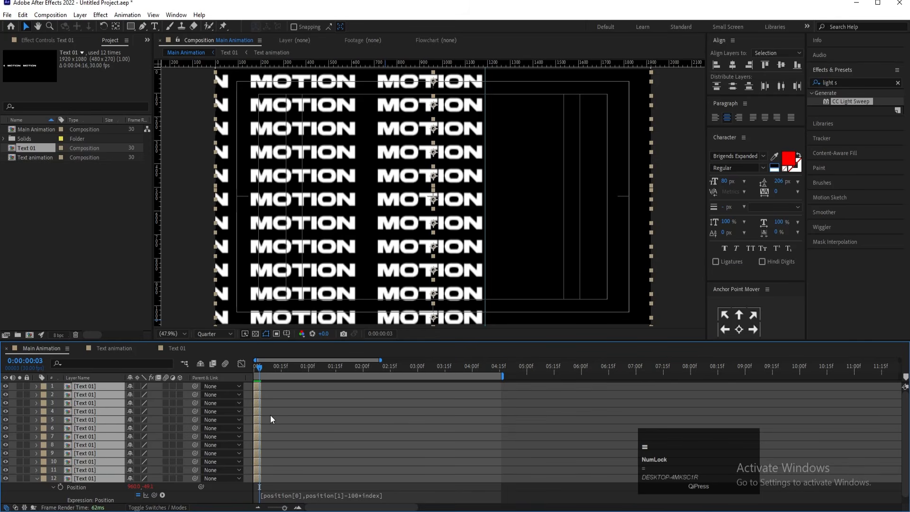
Step: Trim the out points of all twelve Text 01 layers to frame 10 (0:00:00:10)
drag(261, 368, 232, 369)
key(equal)
key(equal)
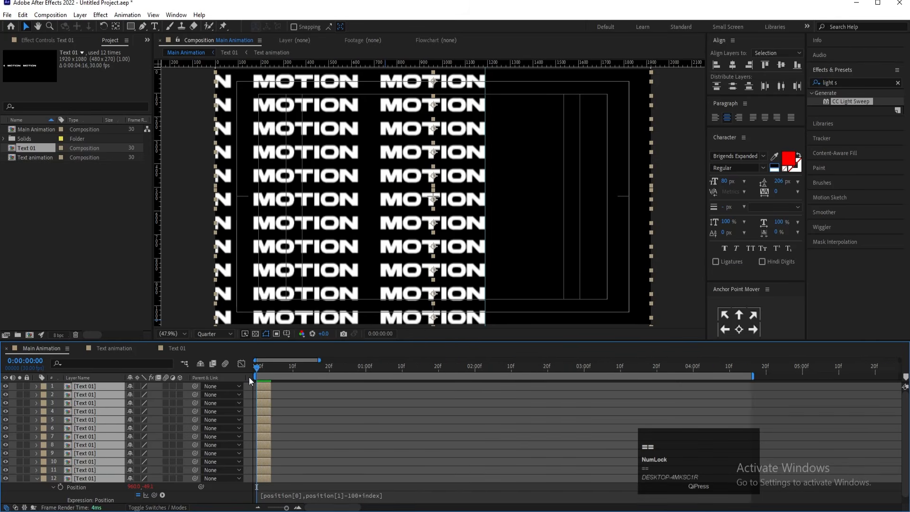
drag(315, 366, 330, 370)
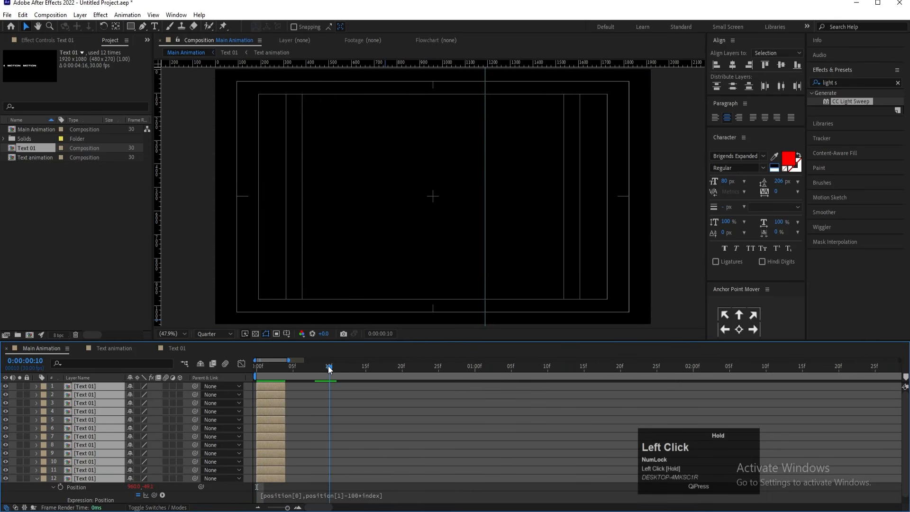
key(alt+bracketright)
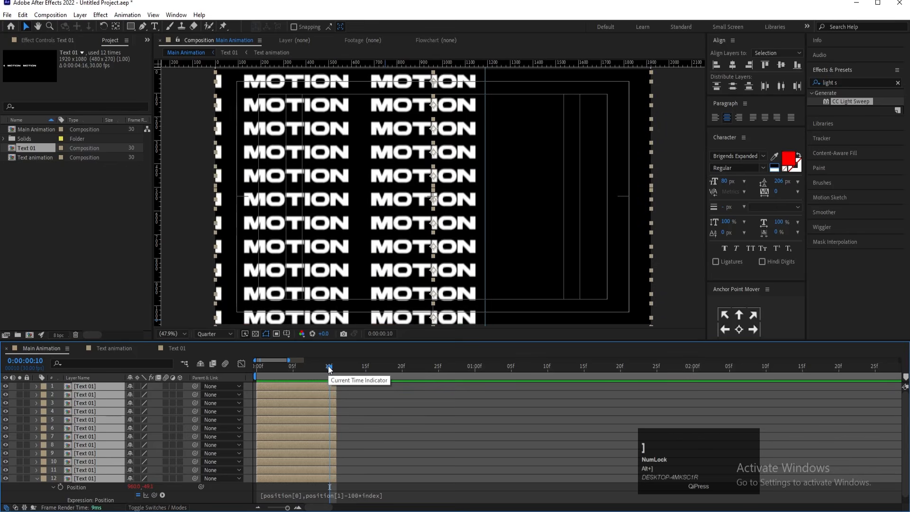
Step: Sequence the twelve selected Text 01 layers one after another with Sequence Layers, without overlap
right_click(320, 402)
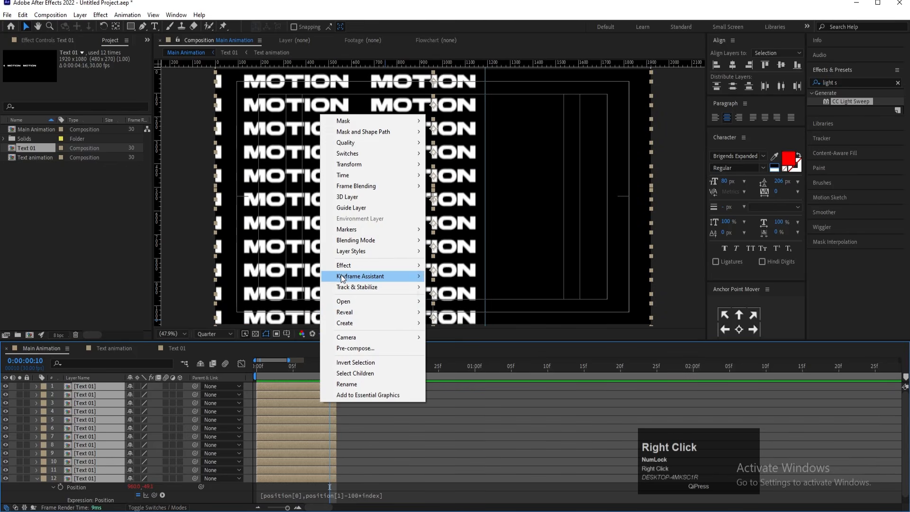
click(356, 276)
click(456, 364)
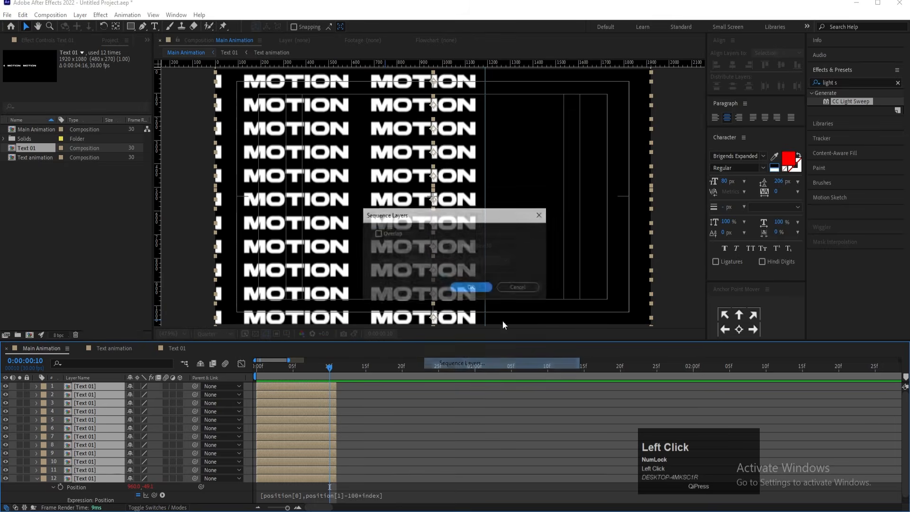
click(479, 288)
Step: Extend the out points of all sequenced Text 01 layers together to about 45 seconds on the timeline
key(minus)
key(minus)
key(minus)
key(minus)
key(minus)
key(minus)
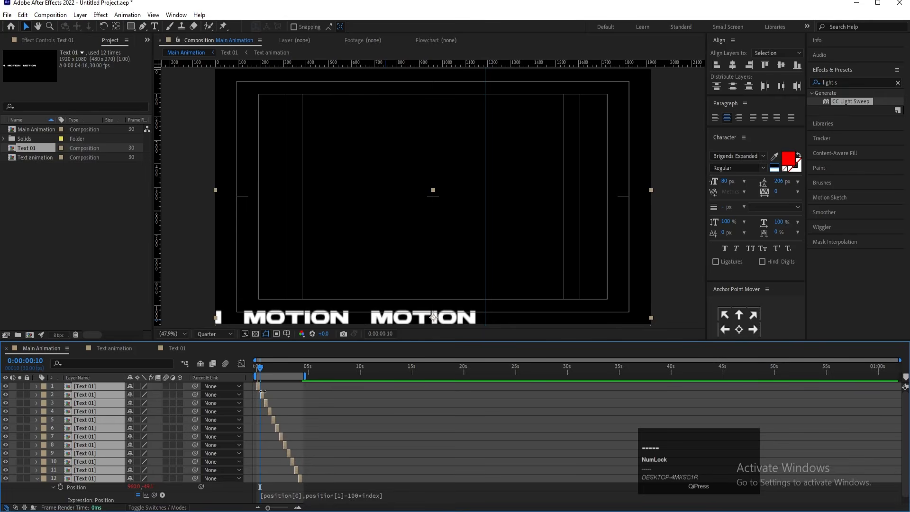
drag(263, 389, 731, 390)
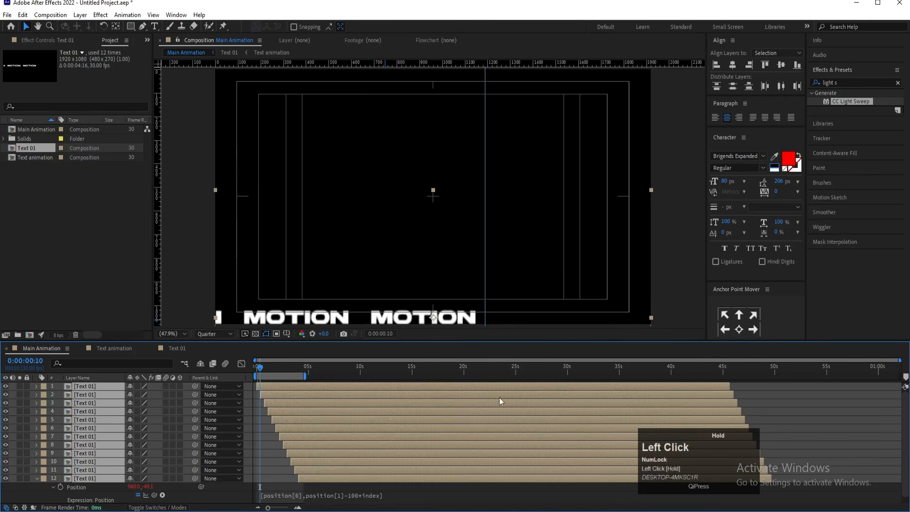
Step: Trim the in points of all Text 01 layers to the last layer's start at 0:00:04:01 and move them to the composition's first frame
click(271, 477)
click(303, 479)
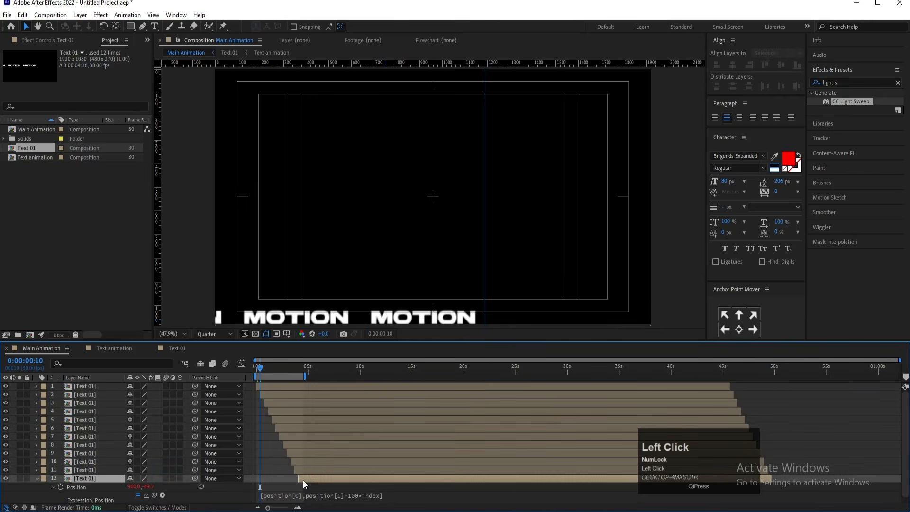
key(i)
key(ctrl+a)
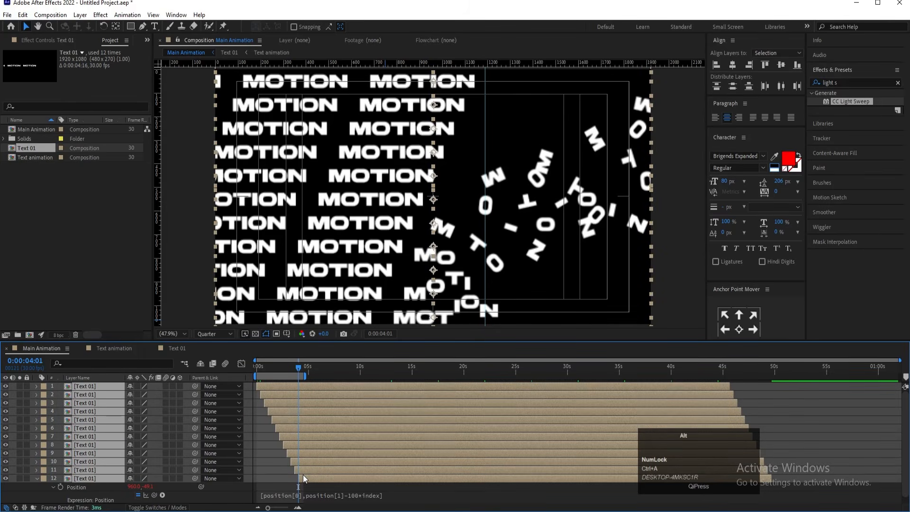
key(alt+bracketleft)
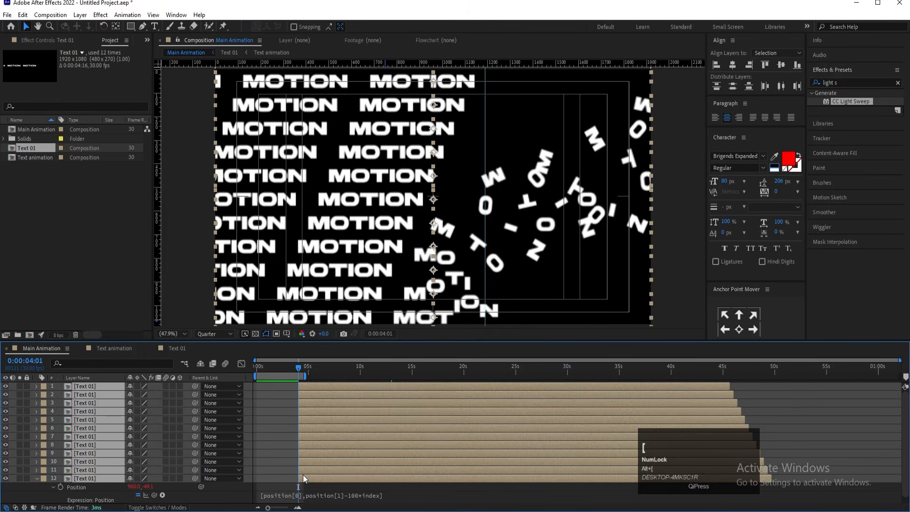
key(j)
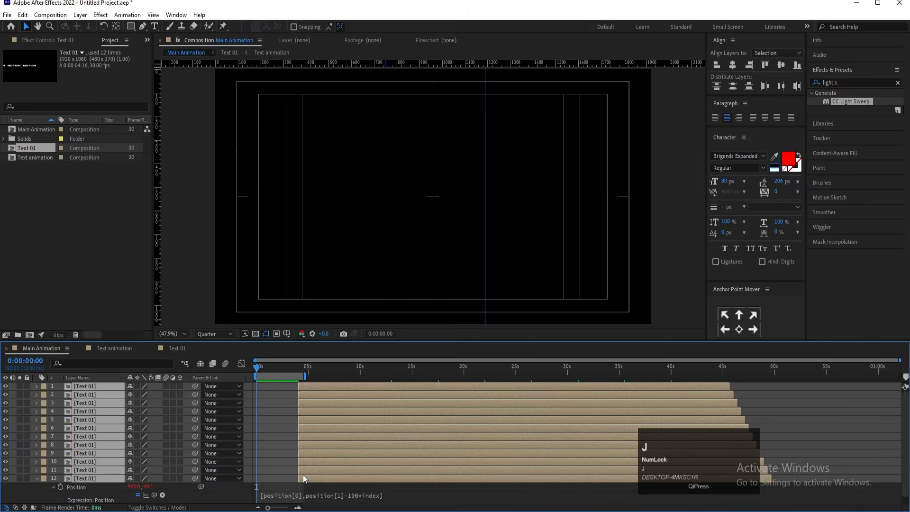
key(bracketleft)
Step: Preview the staggered MOTION rows from the first frame and deselect the layers
key(space)
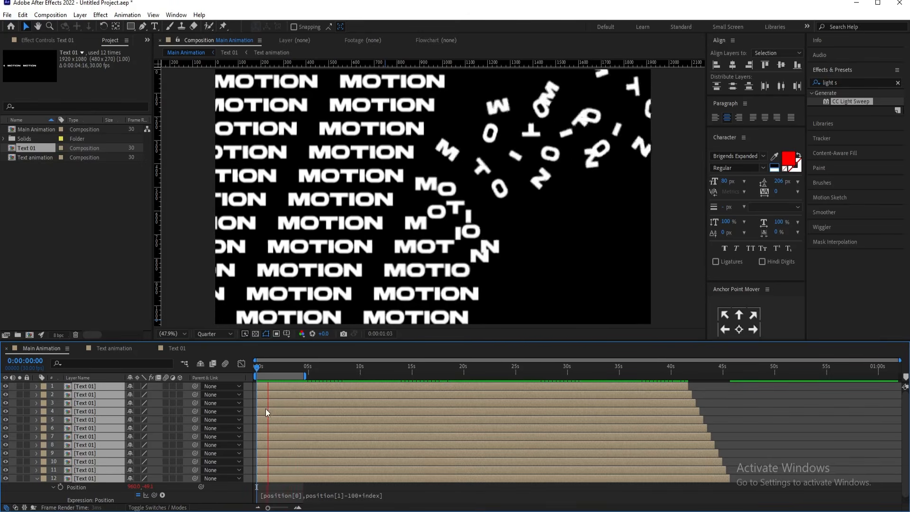
key(space)
click(249, 389)
key(space)
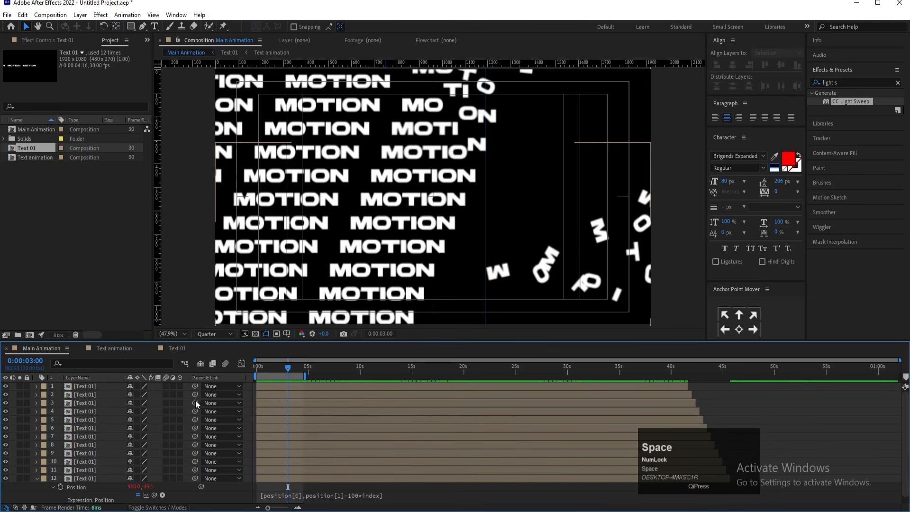
Step: Collapse the bottom layer's properties and apply a Fill effect to the first Text 01 layer
click(39, 479)
scroll(82, 402, up, 2)
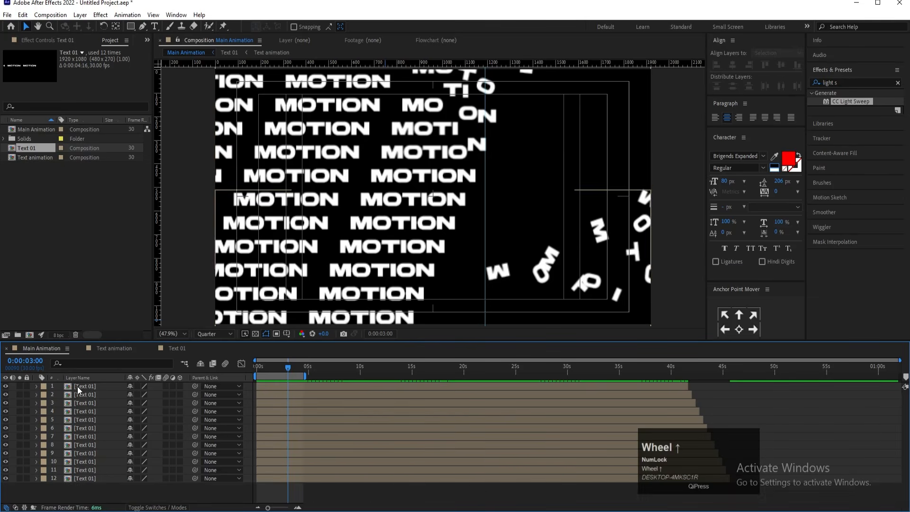
click(78, 386)
click(843, 81)
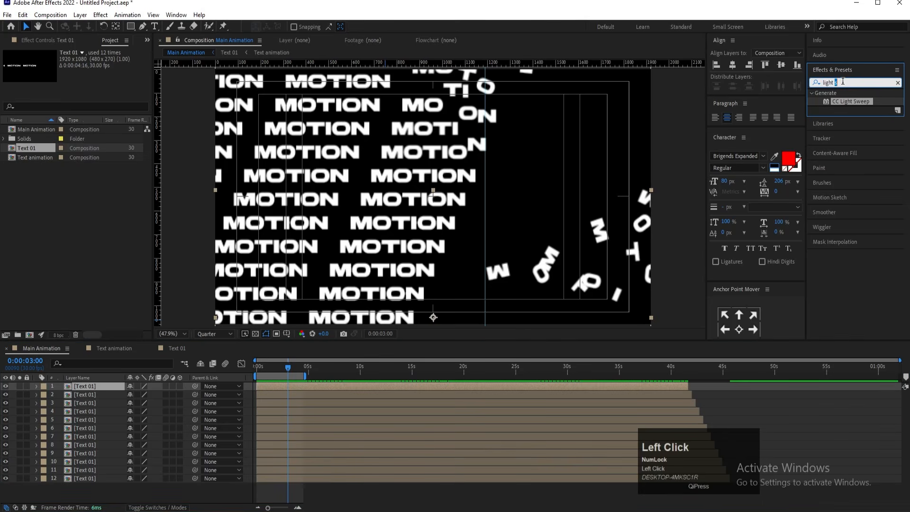
key(ctrl+a)
text(f8i)
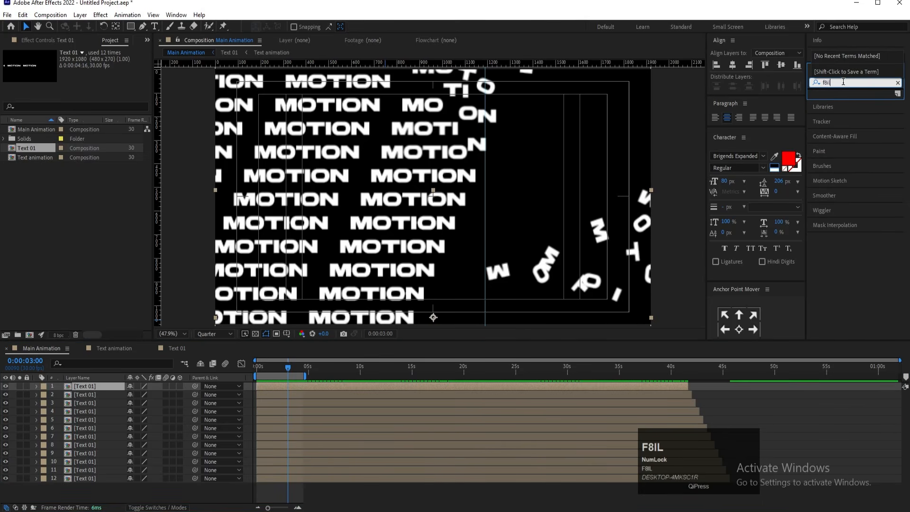
text(fill)
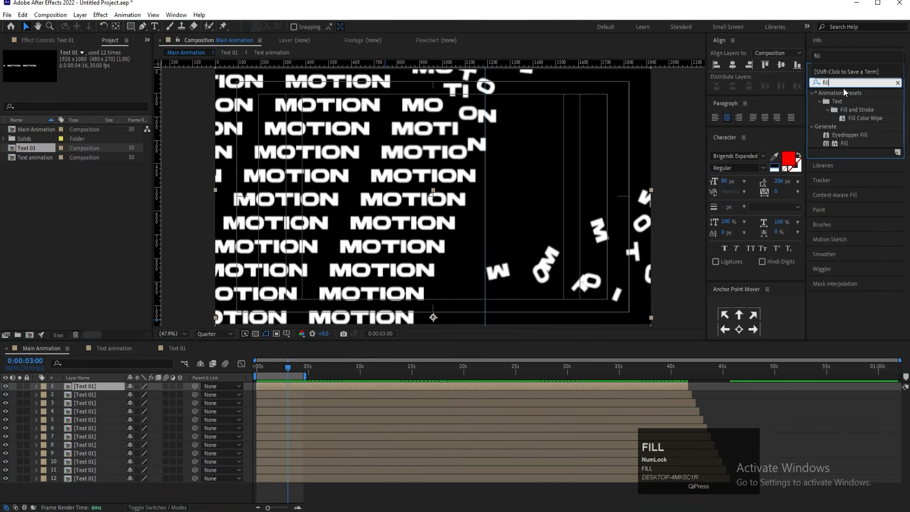
click(842, 145)
double_click(842, 144)
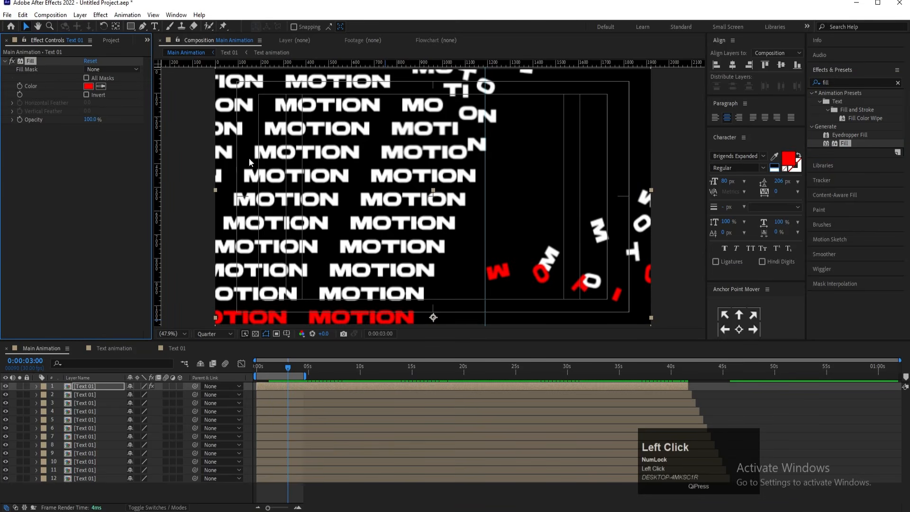
Step: Copy the red Fill effect from the first layer and paste it onto Text 01 layers 3, 5, 7, 9 and 11
click(29, 58)
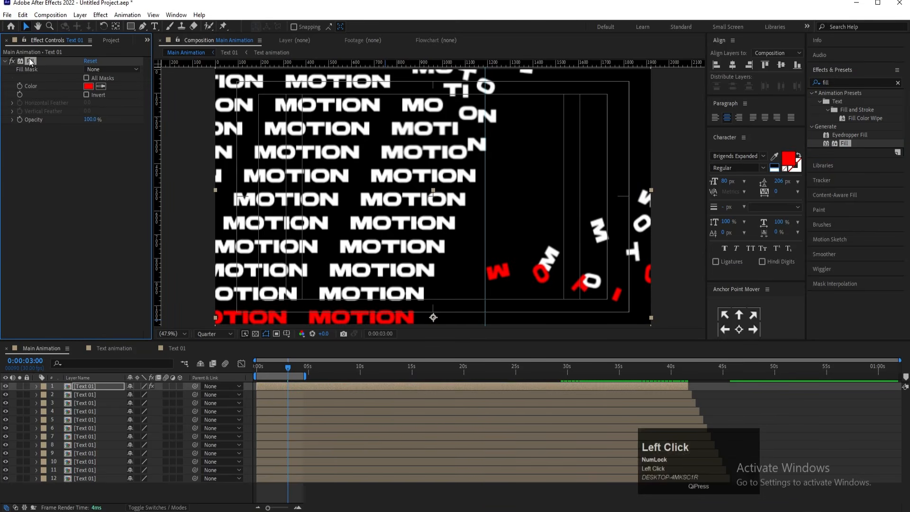
key(ctrl+c)
click(84, 403)
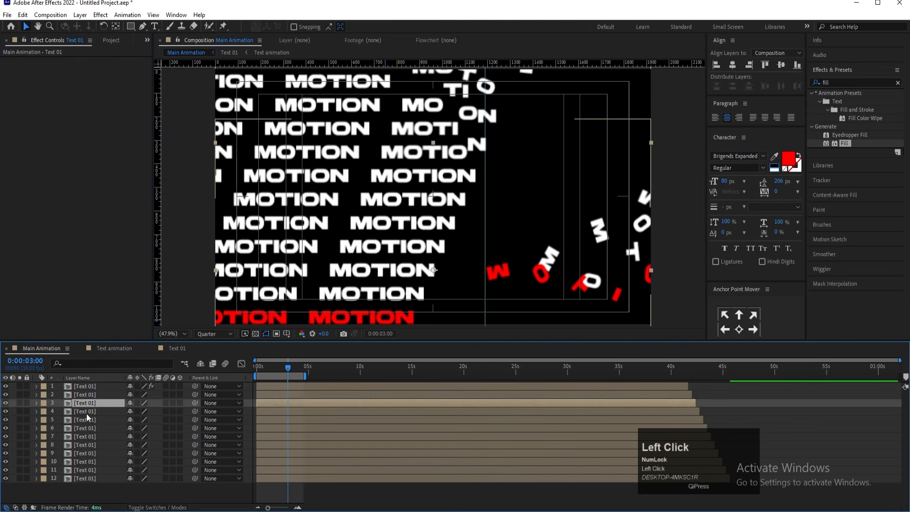
ctrl+click(88, 419)
ctrl+click(90, 436)
ctrl+click(93, 453)
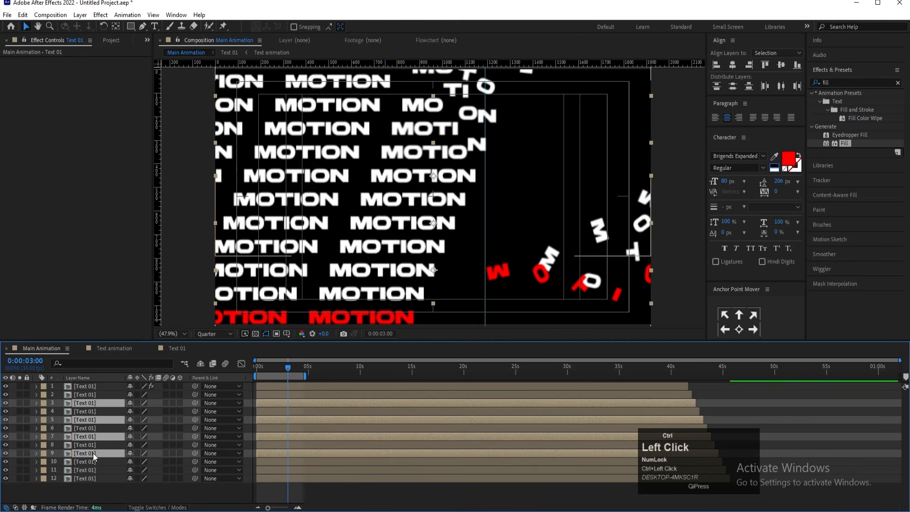
ctrl+click(97, 470)
key(ctrl+v)
Step: Preview the animation with alternating red and white MOTION rows
key(space)
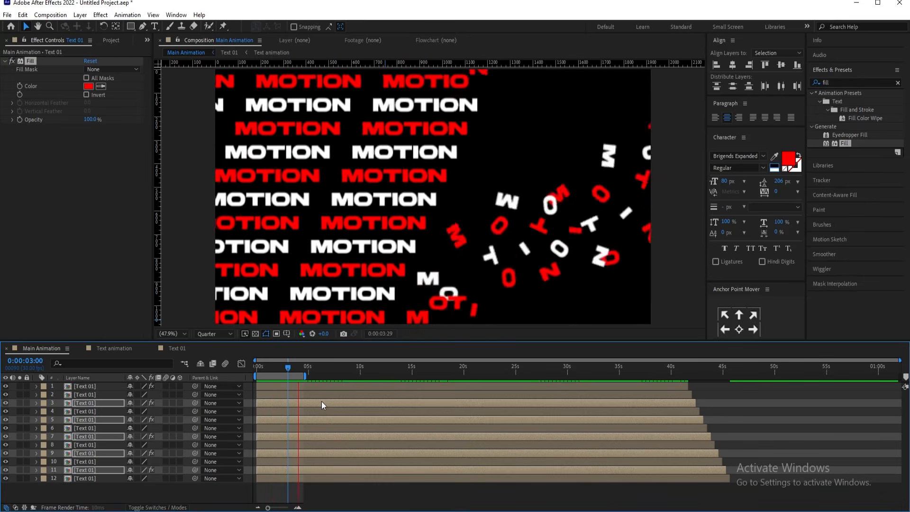
key(space)
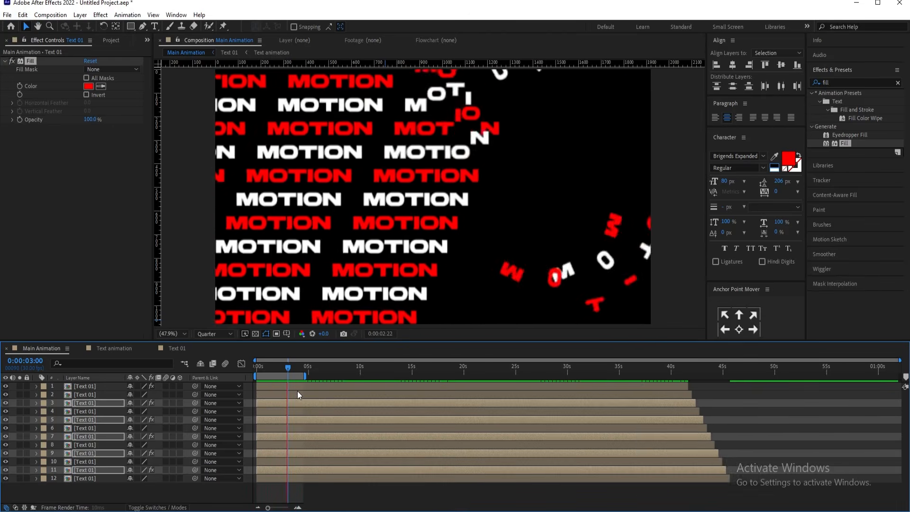
key(space)
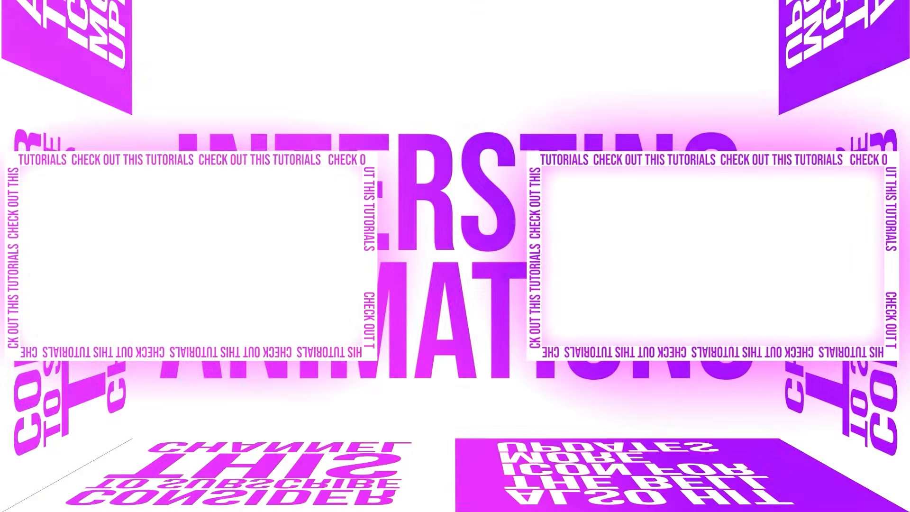